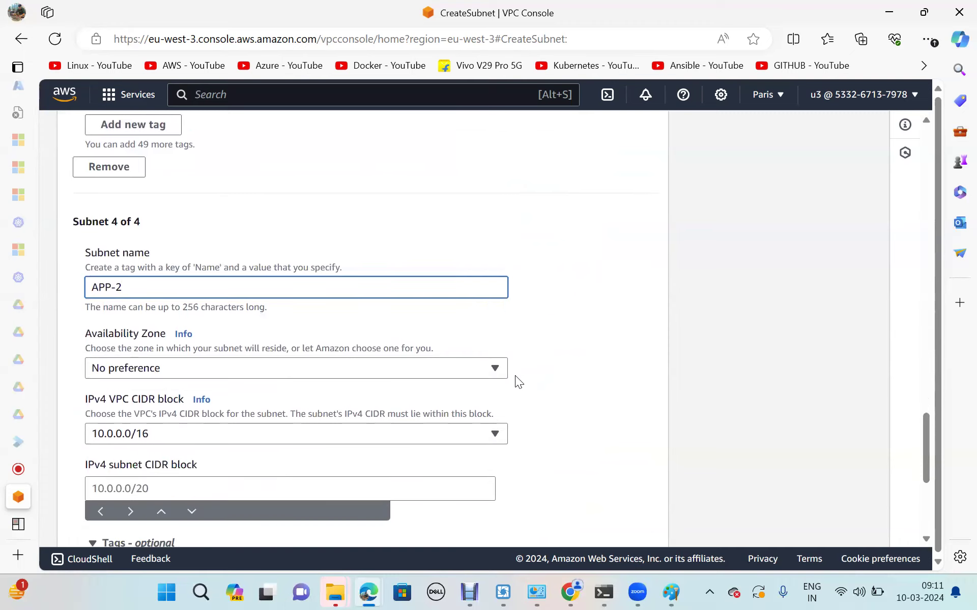
- Place the APP-2 subnet in Availability Zone eu-west-3b and set its IPv4 subnet CIDR block to 10.0.3.0/24
left_click(447, 348)
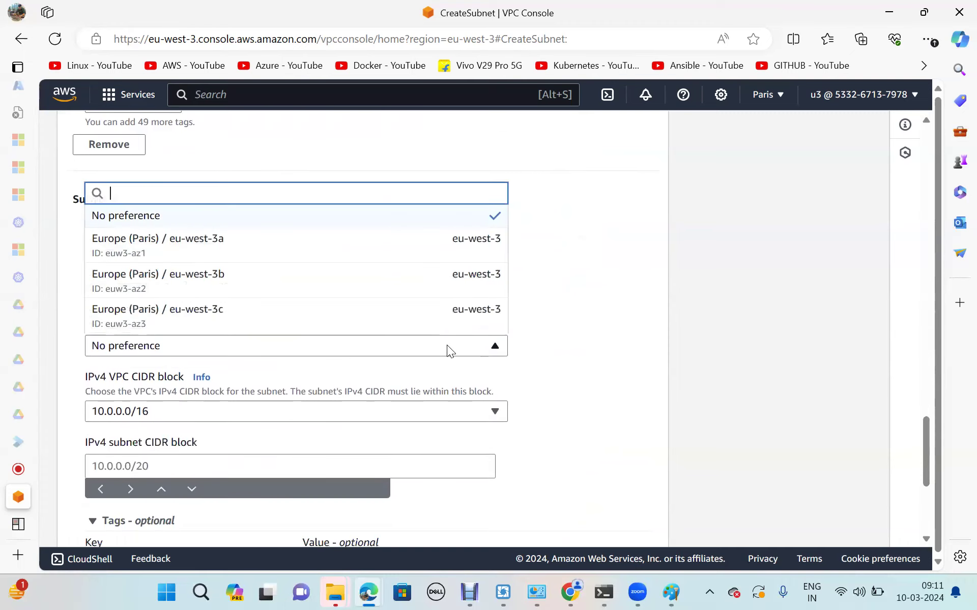
left_click(246, 276)
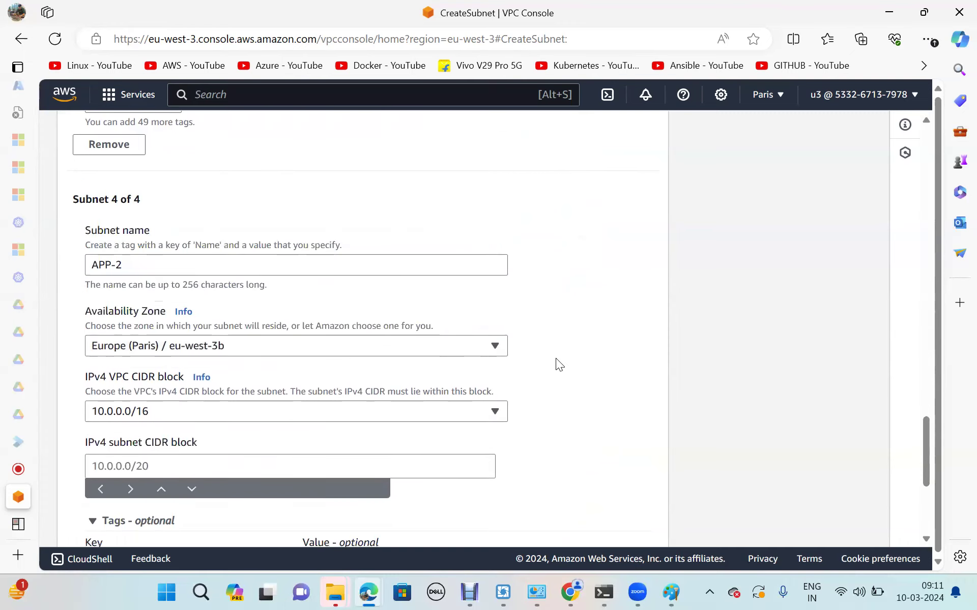
scroll(555, 358, "down", 2)
left_click(212, 389)
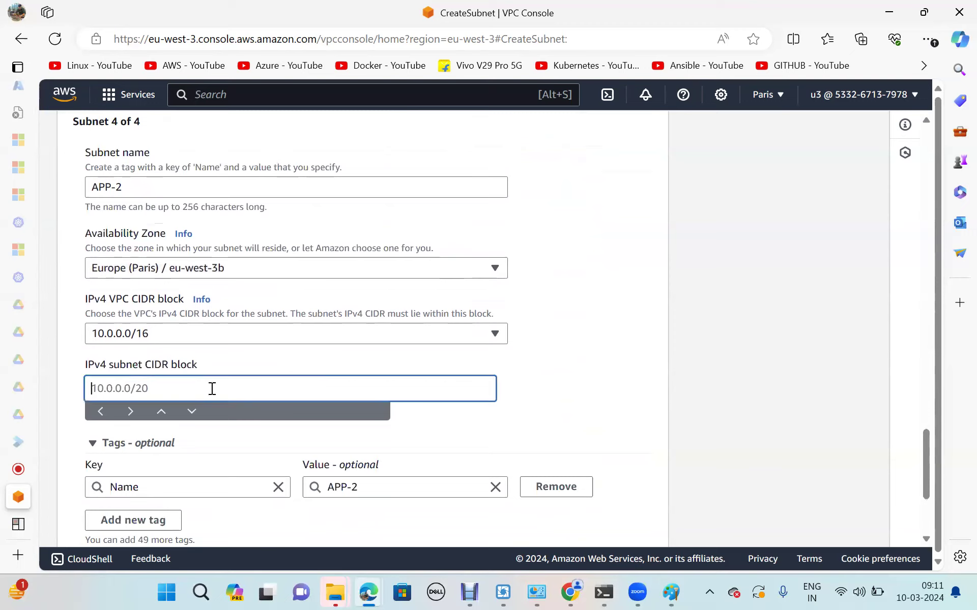
type("10.0.3.0/24")
left_click(611, 412)
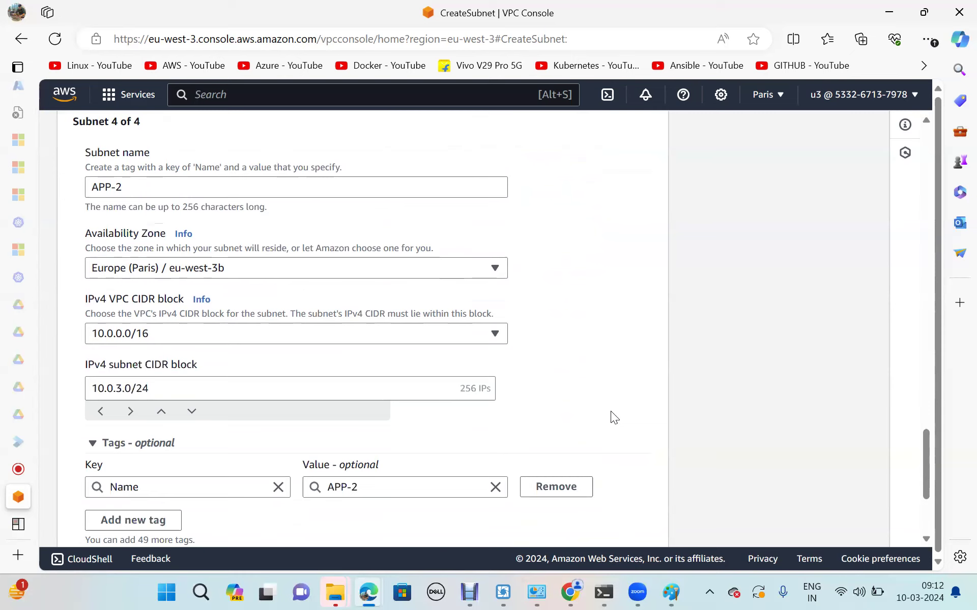
- Add a fifth subnet to the form and name it WEB-1
scroll(611, 411, "down", 3)
scroll(610, 410, "down", 1)
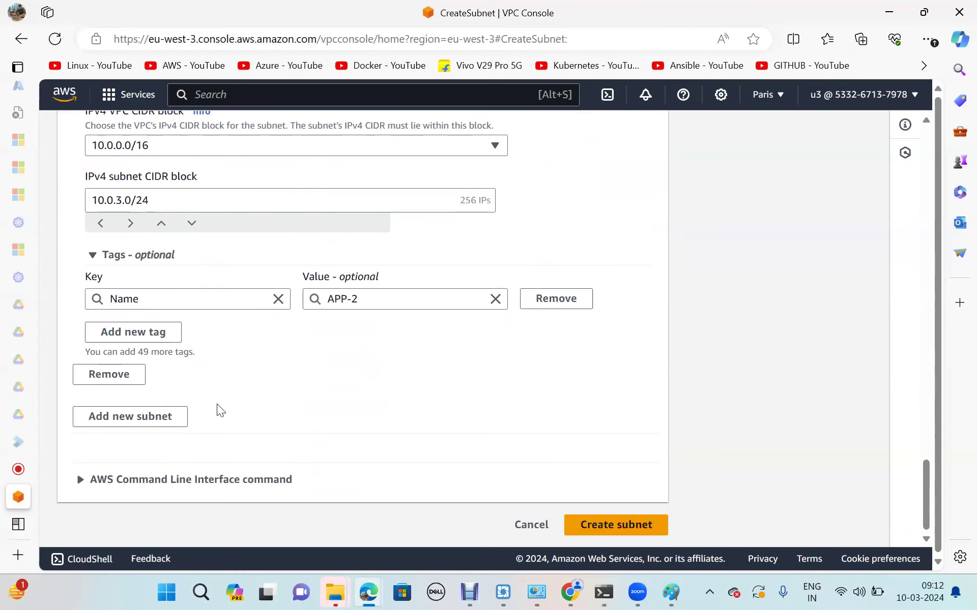
left_click(166, 420)
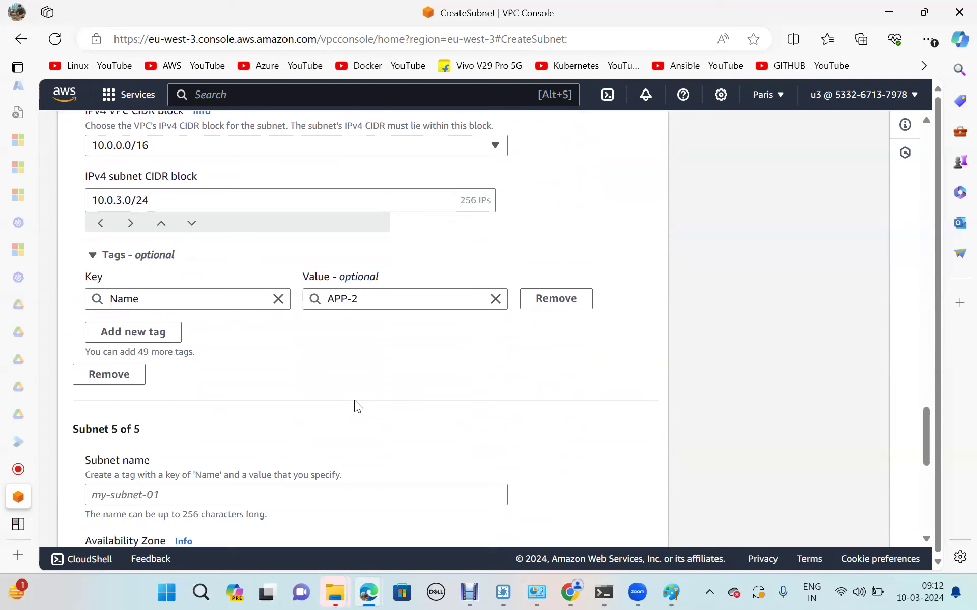
scroll(354, 399, "down", 1)
left_click(187, 425)
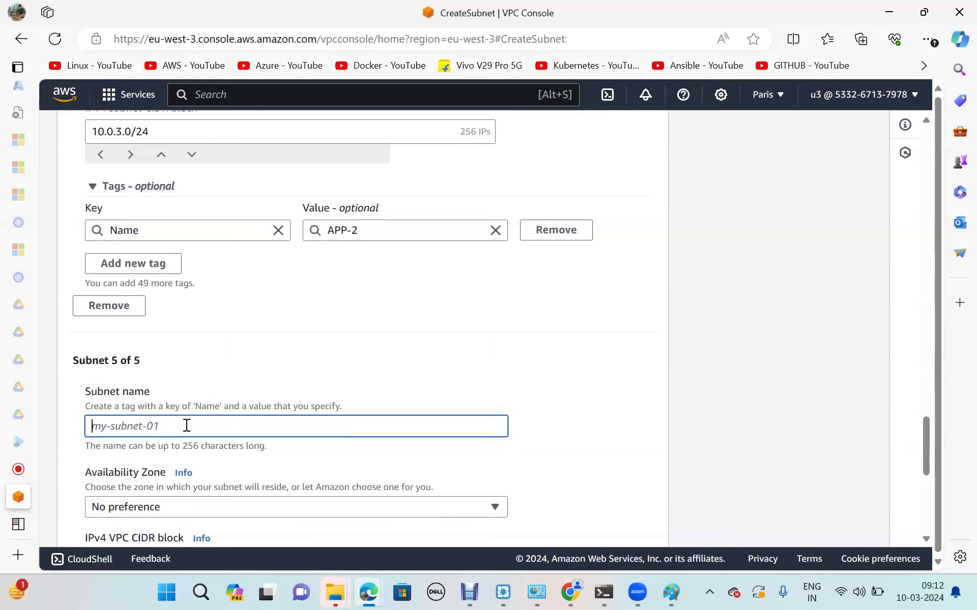
type("Web")
key("BackSpace")
key("BackSpace")
key("BackSpace")
type("WEB_1")
key("BackSpace")
key("BackSpace")
type("-1")
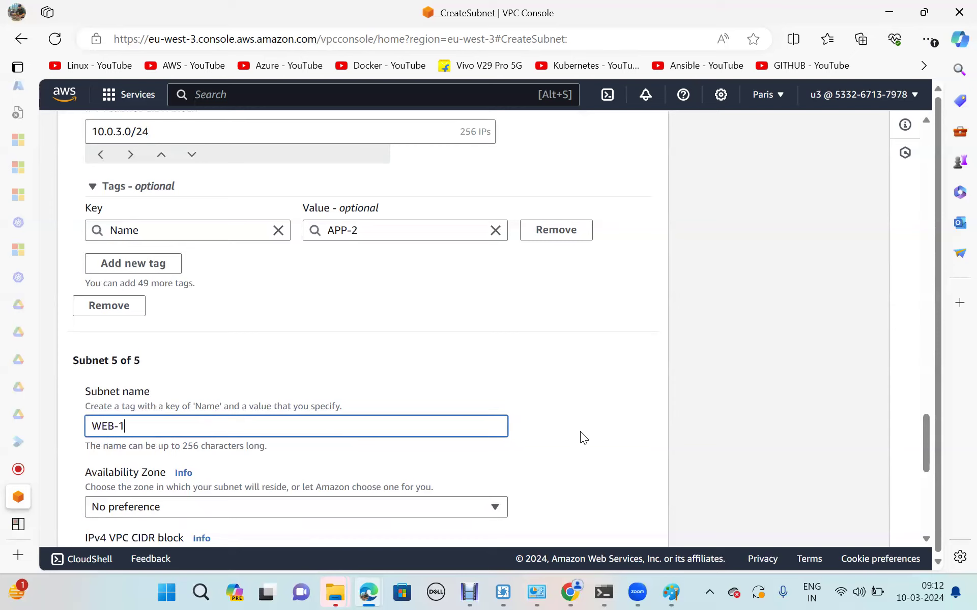
- Place the WEB-1 subnet in Availability Zone eu-west-3a and set its IPv4 subnet CIDR block to 10.0.4.0/24
scroll(580, 431, "down", 2)
left_click(462, 425)
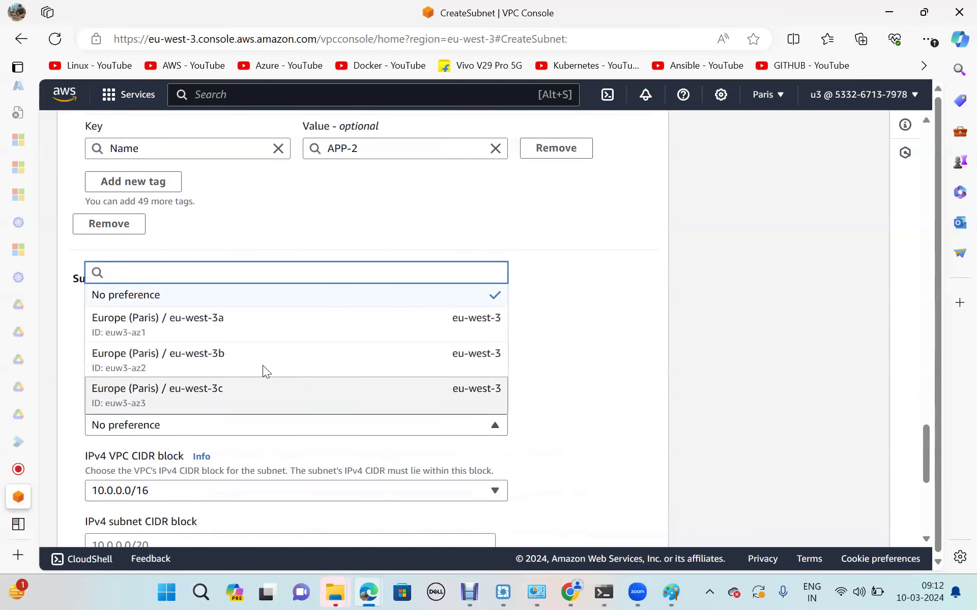
left_click(228, 338)
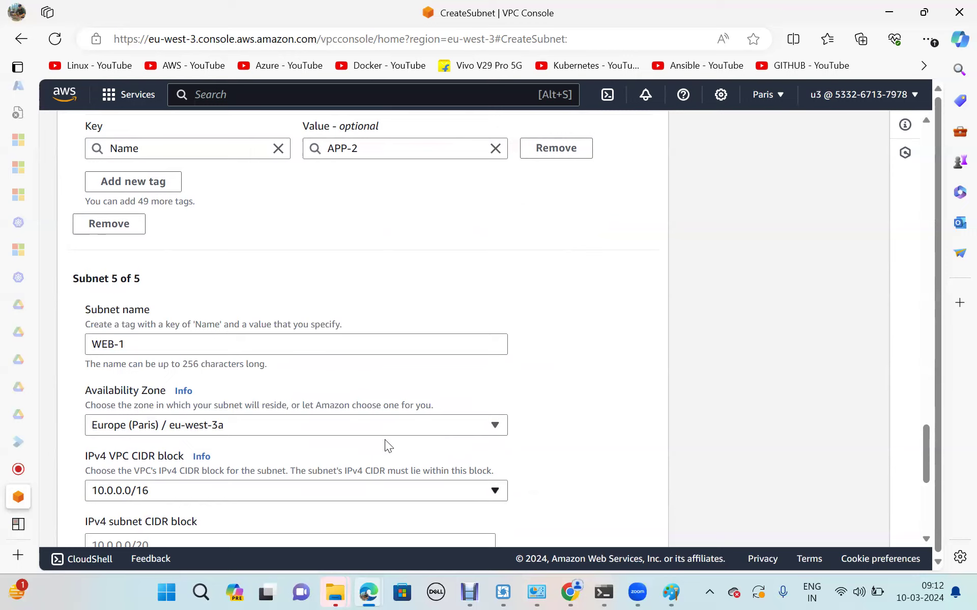
scroll(572, 450, "down", 2)
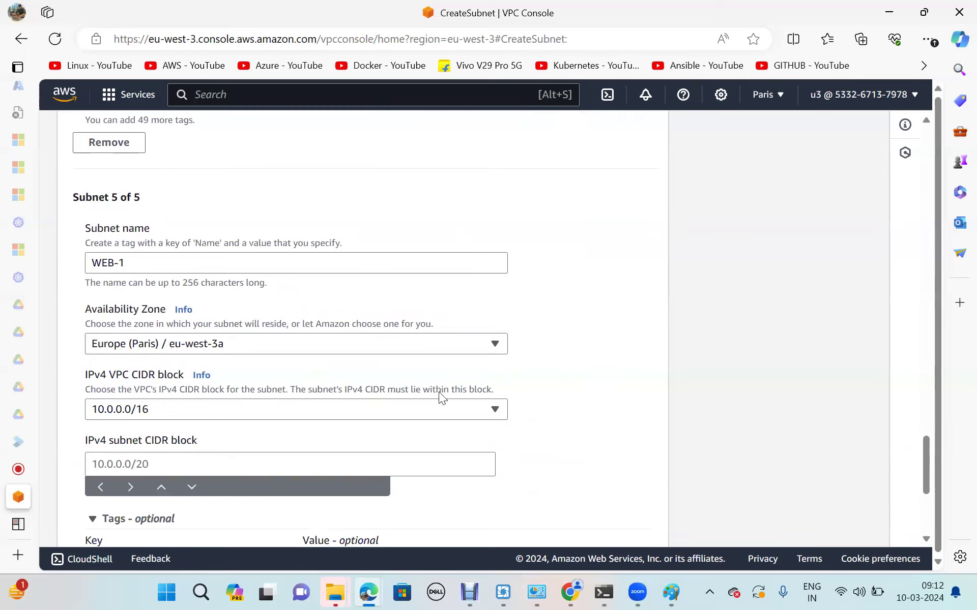
left_click(182, 464)
type("1")
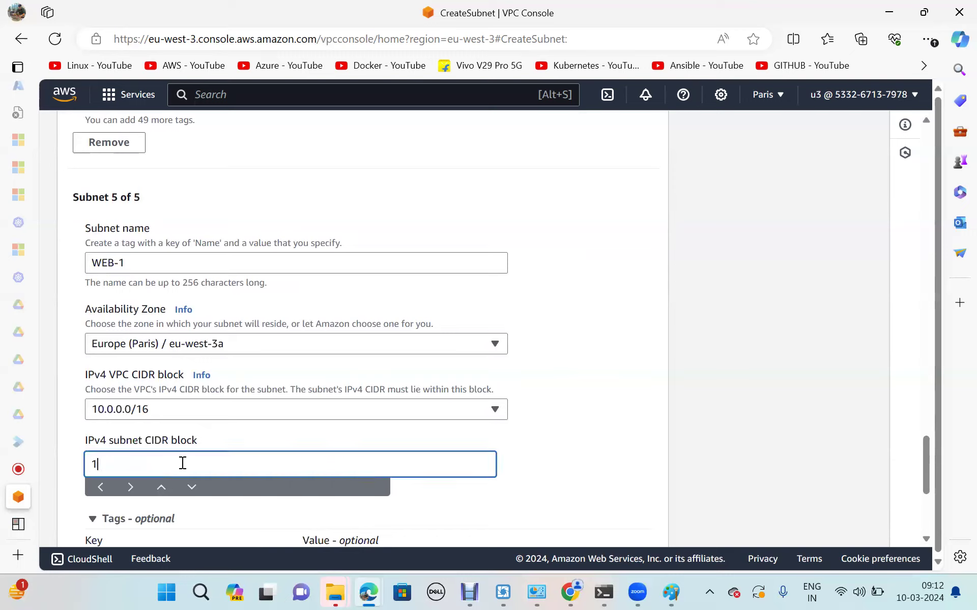
type("0.0.4.0/24")
left_click(612, 446)
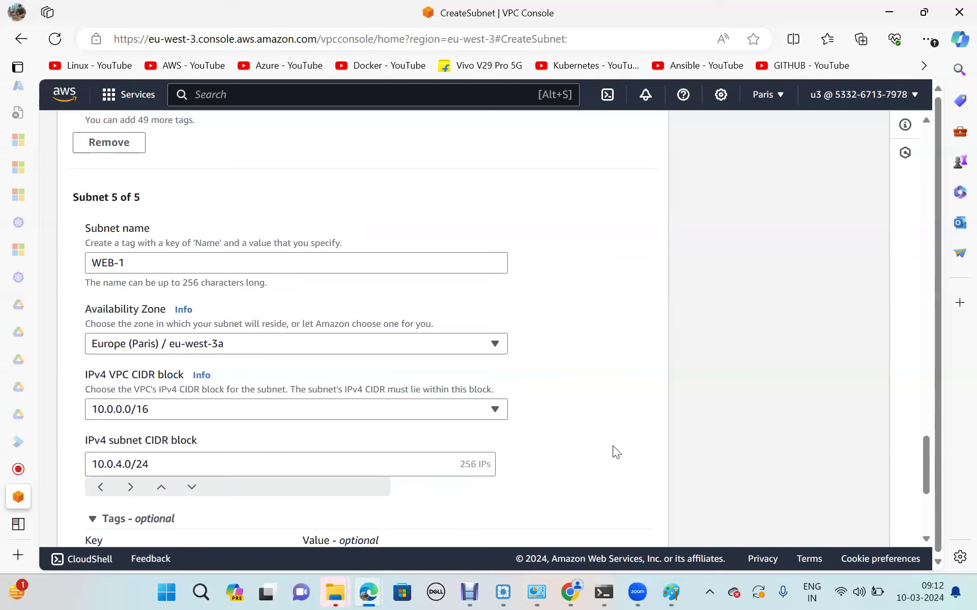
- Add a sixth subnet to the form and name it WEB-2
scroll(612, 445, "down", 3)
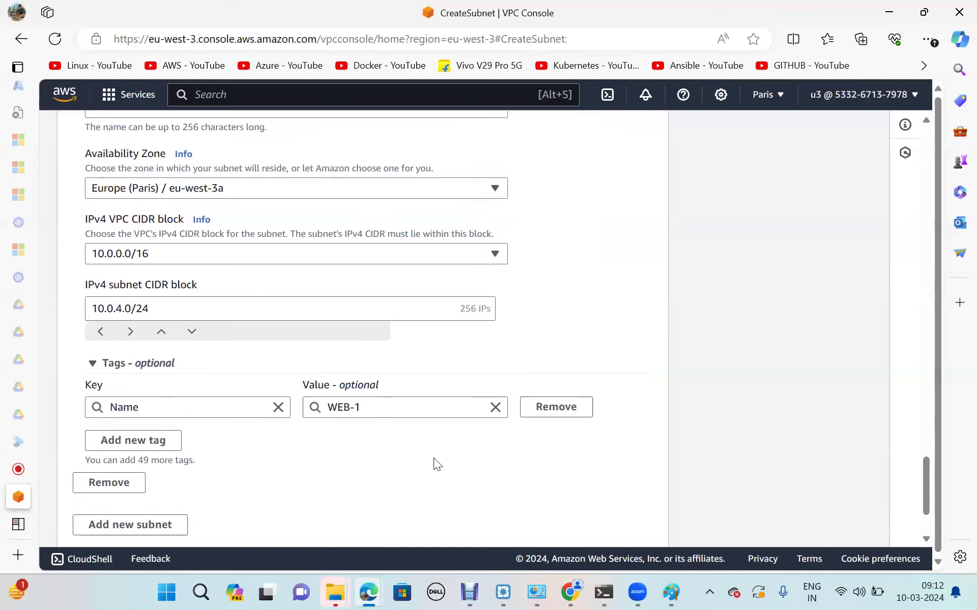
scroll(369, 465, "down", 1)
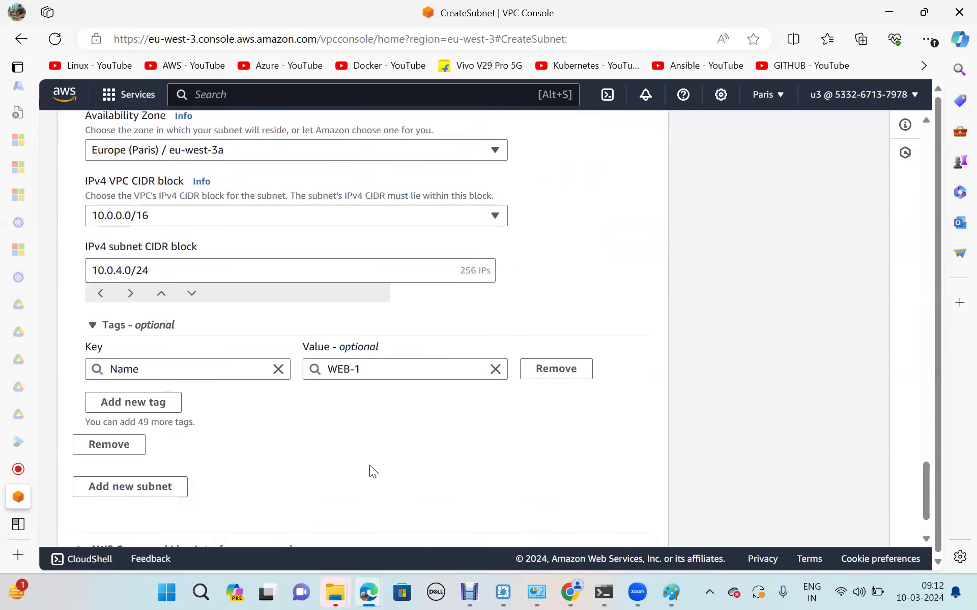
left_click(119, 477)
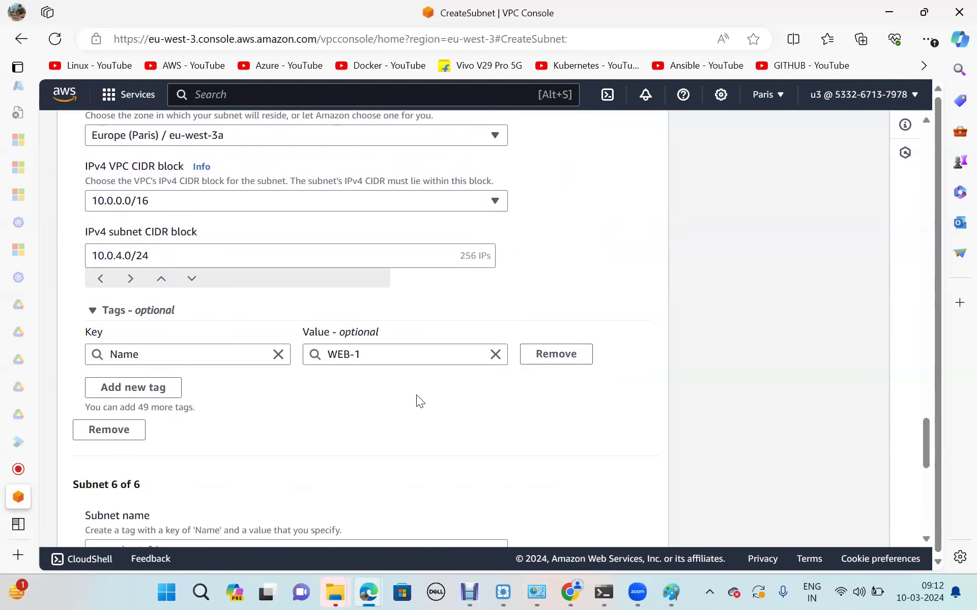
scroll(417, 398, "down", 3)
left_click(192, 411)
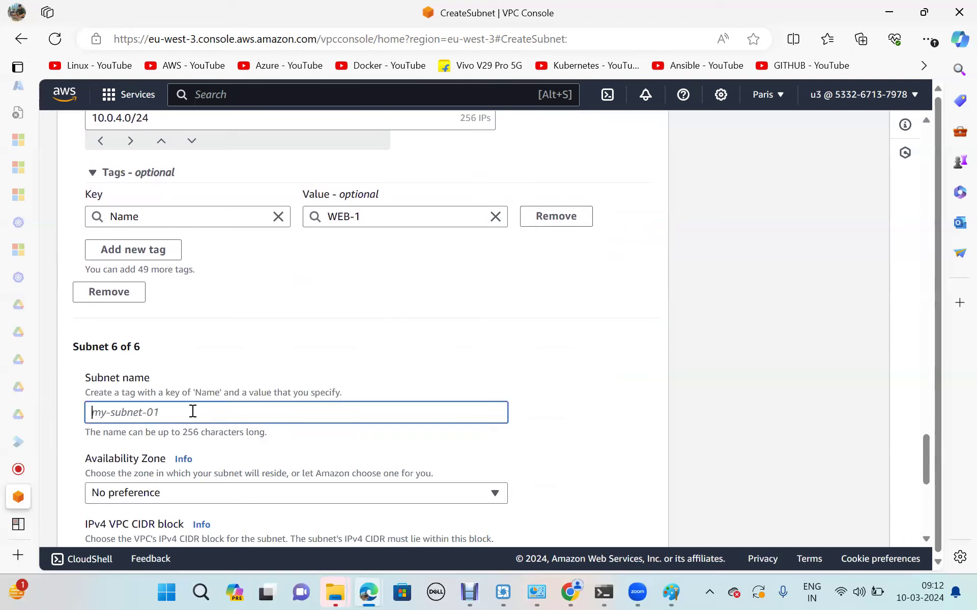
type("WEB-2")
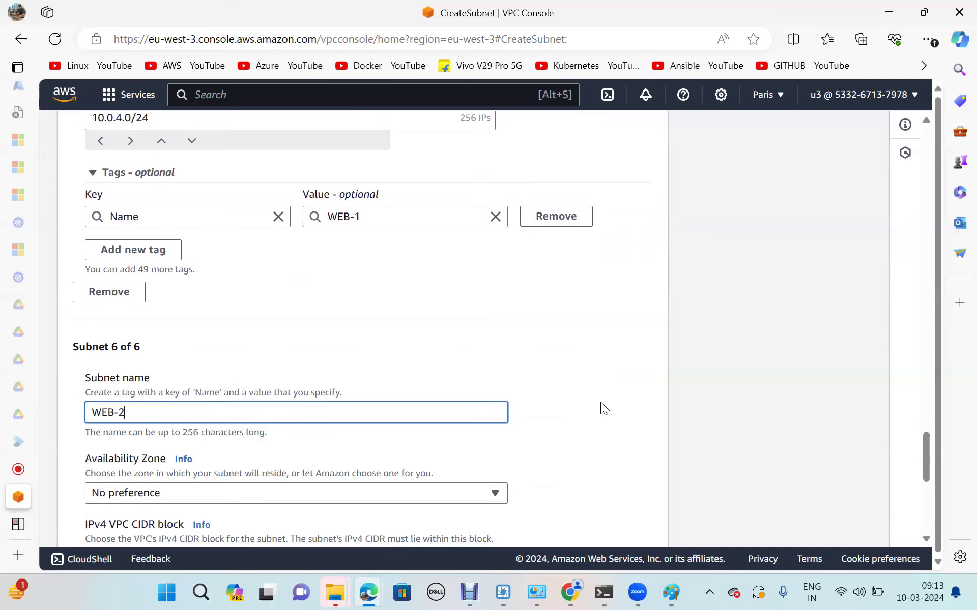
- Place the WEB-2 subnet in Availability Zone eu-west-3b and set its IPv4 subnet CIDR block to 10.0.5.0/24
scroll(597, 404, "down", 2)
left_click(427, 404)
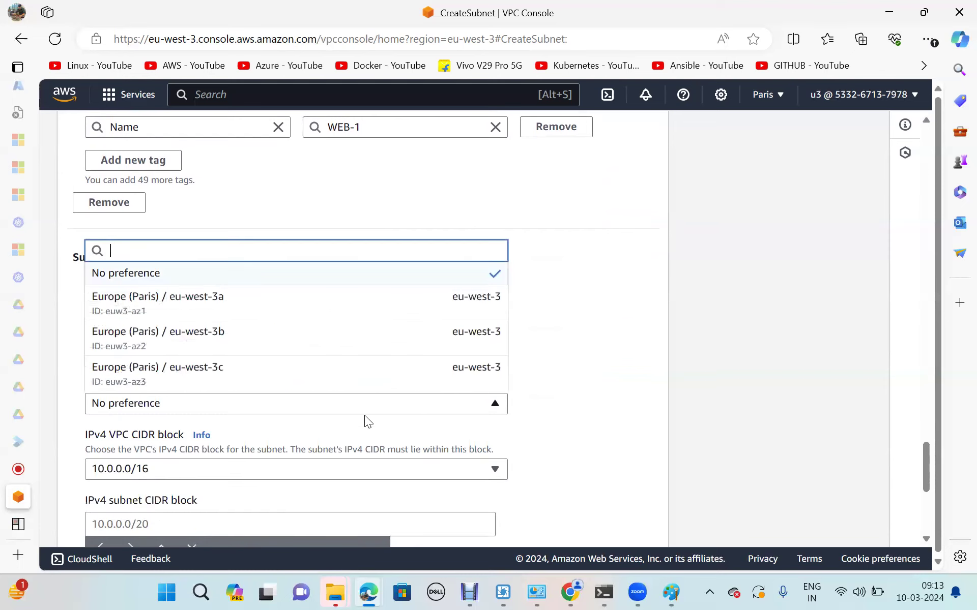
left_click(238, 336)
scroll(602, 429, "down", 2)
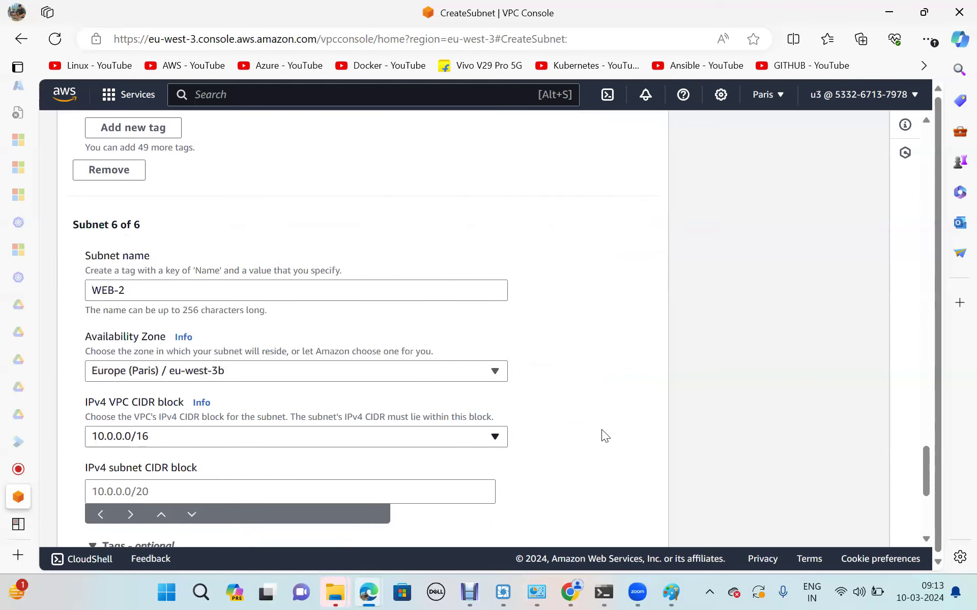
left_click(197, 440)
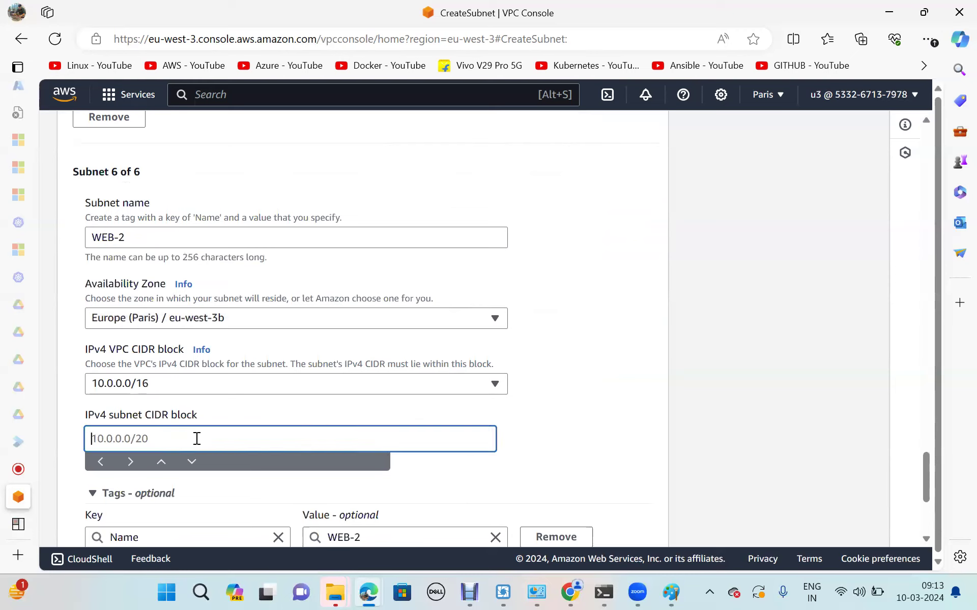
type("1")
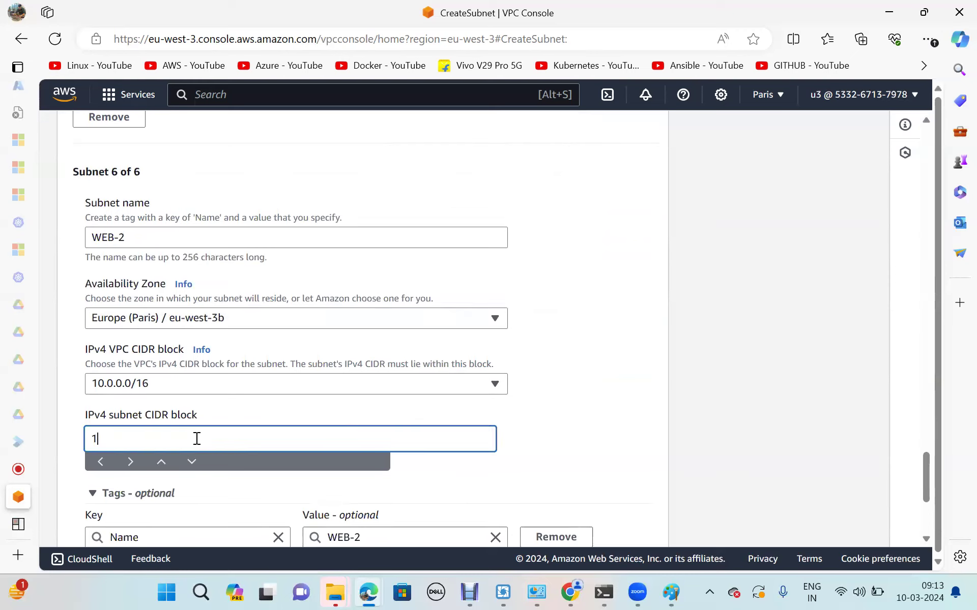
type("0.0.5.0/24")
left_click(594, 420)
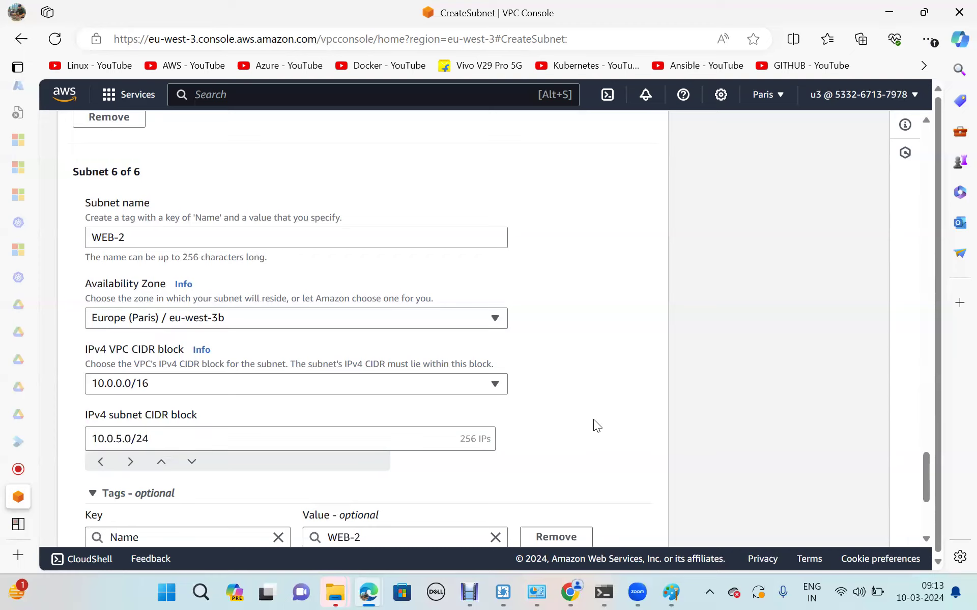
- Add a seventh subnet to the form and name it Public-1
scroll(593, 419, "down", 3)
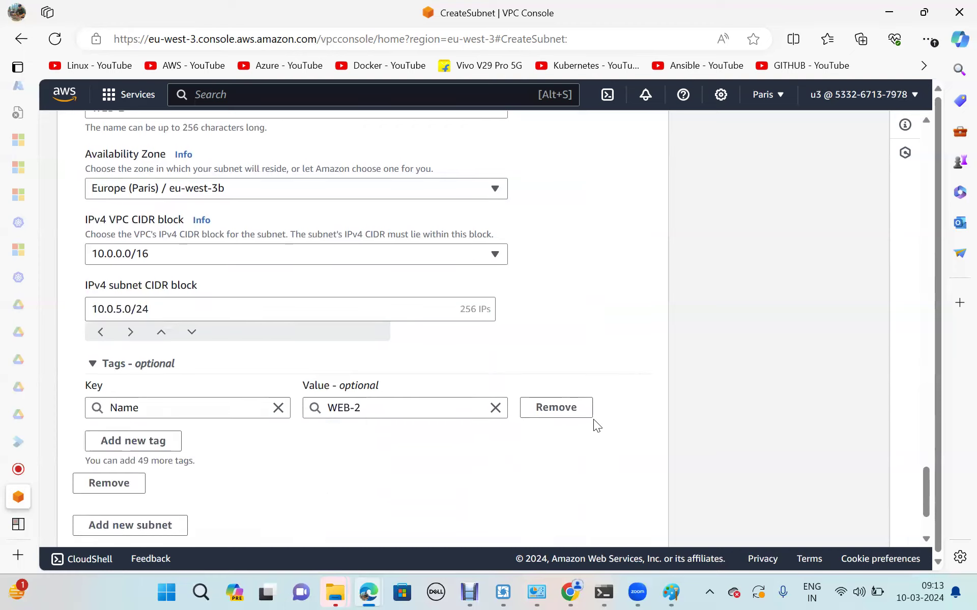
scroll(593, 419, "down", 2)
left_click(113, 421)
scroll(436, 416, "down", 1)
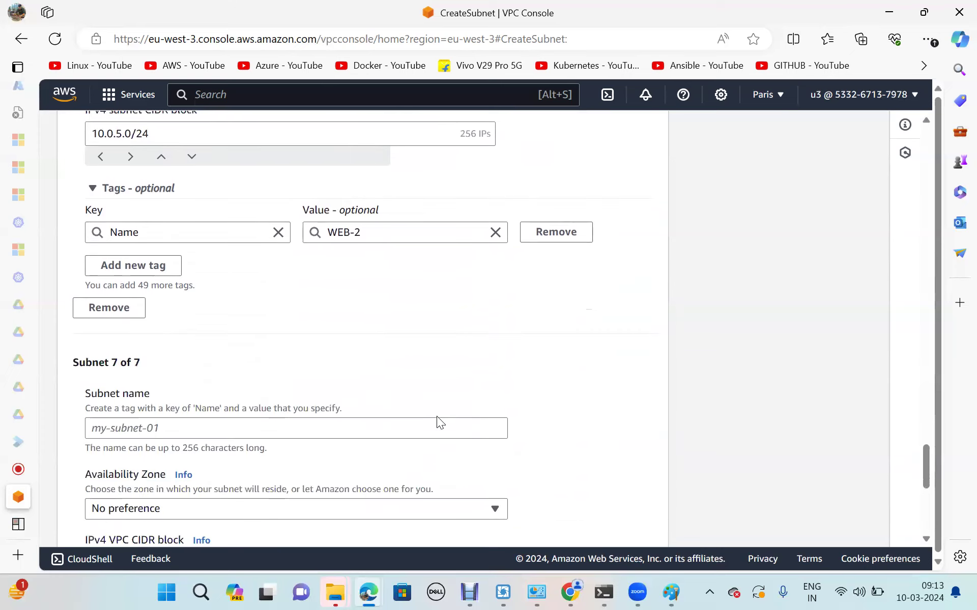
scroll(437, 416, "down", 1)
left_click(228, 397)
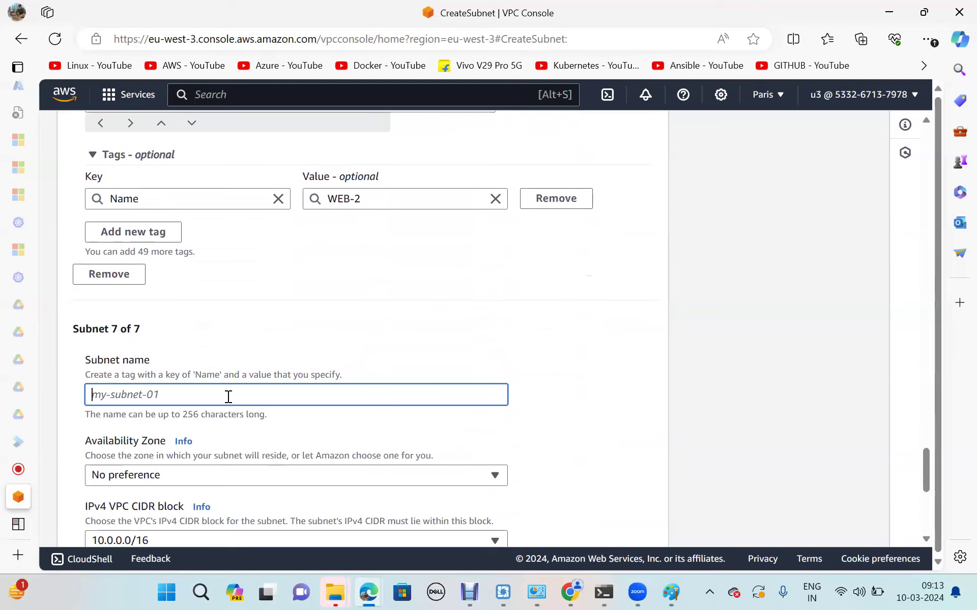
type("Public-1")
- Place the Public-1 subnet in Availability Zone eu-west-3a and set its IPv4 subnet CIDR block to 10.0.6.0/24
scroll(621, 388, "down", 2)
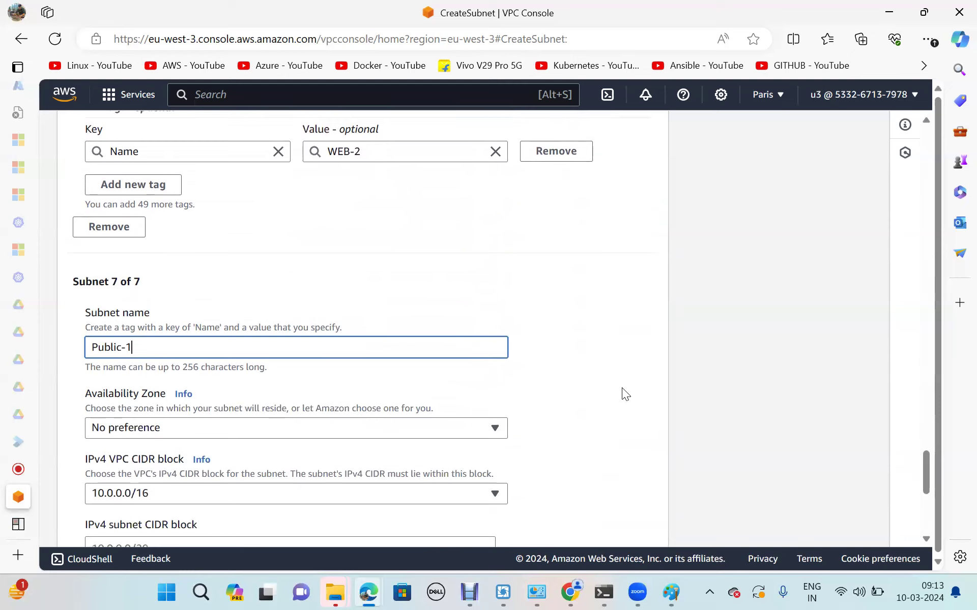
left_click(456, 374)
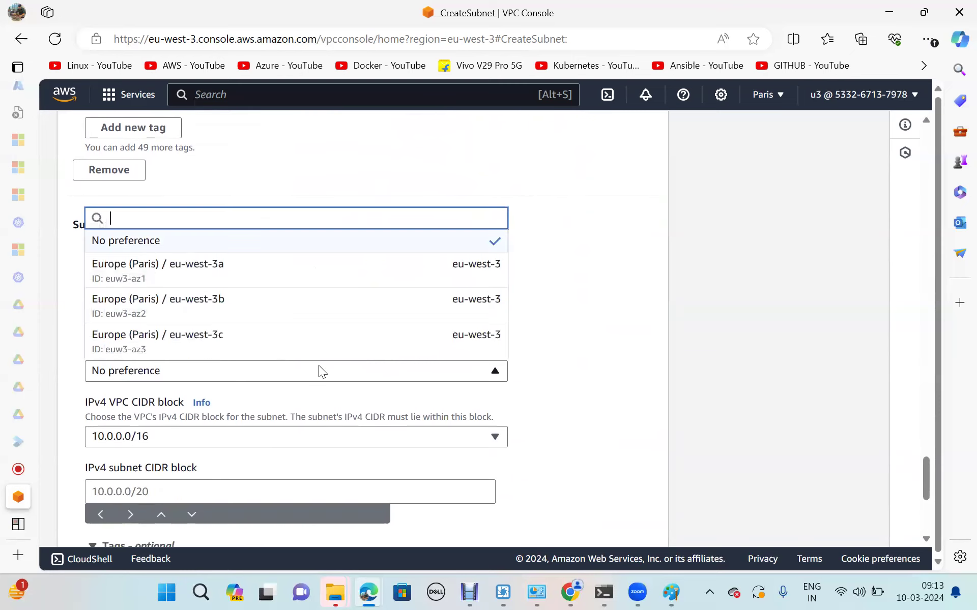
left_click(208, 281)
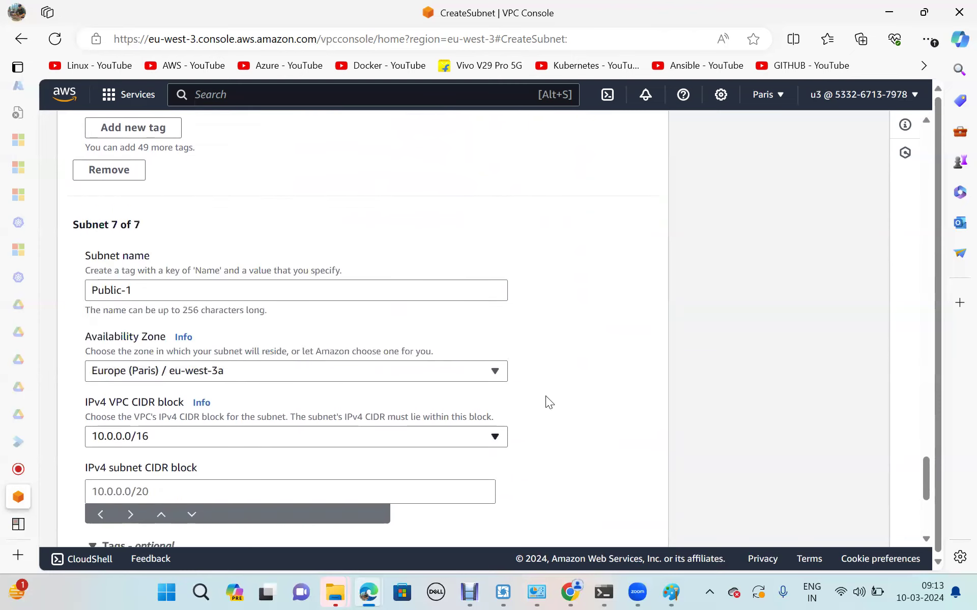
scroll(545, 396, "down", 1)
left_click(244, 444)
type("10.0")
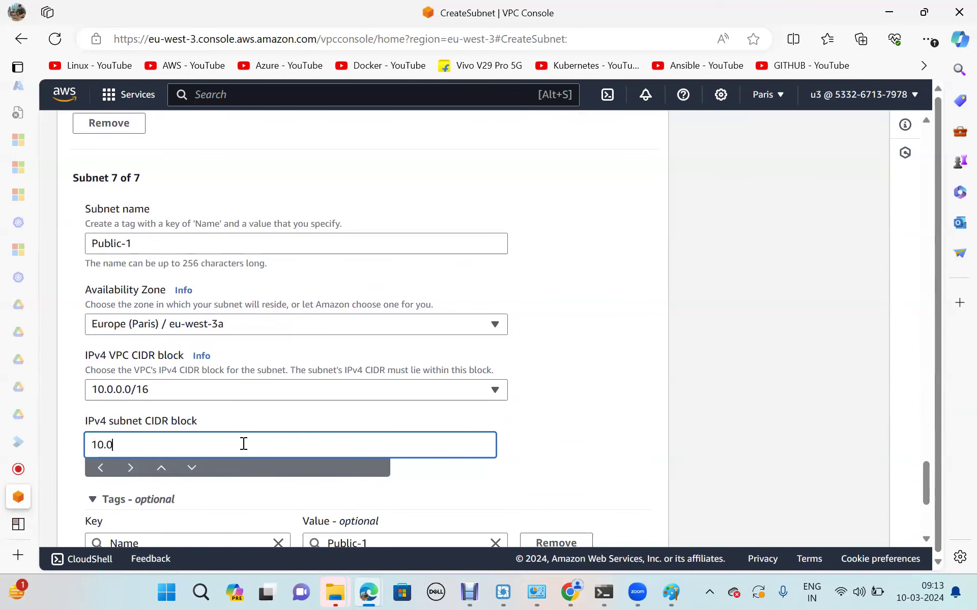
type(".6.0/24")
left_click(627, 423)
- Add an eighth subnet to the form and name it Public-2
scroll(627, 423, "down", 3)
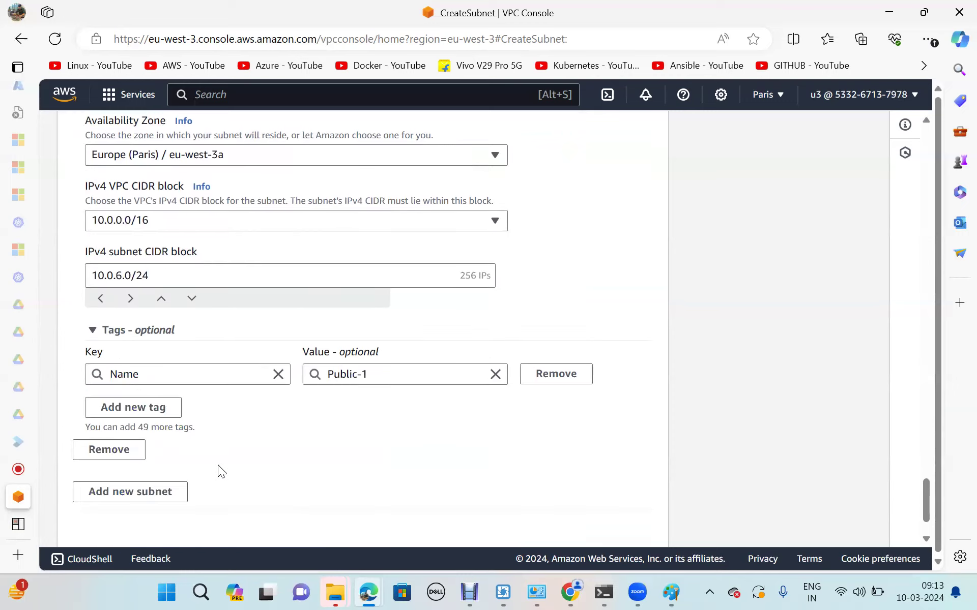
left_click(153, 491)
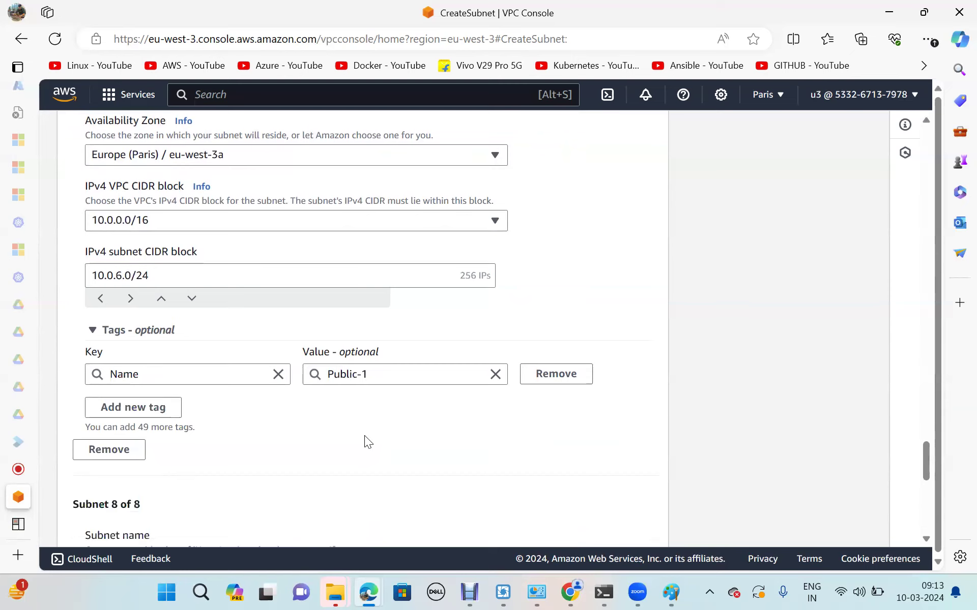
scroll(364, 437, "down", 3)
scroll(290, 426, "down", 1)
left_click(285, 418)
type("P")
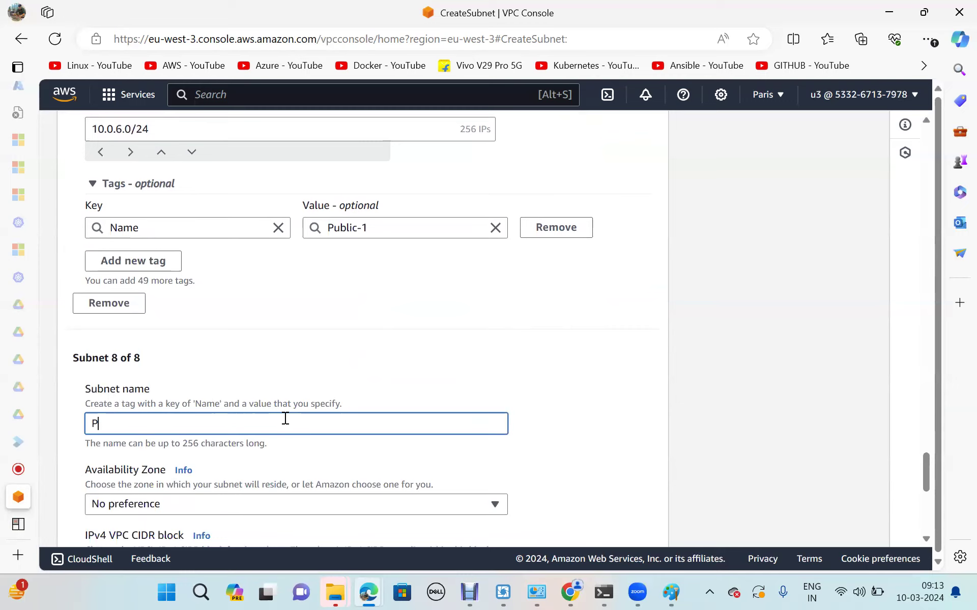
type("ublic-2")
left_click(596, 436)
- Place the Public-2 subnet in Availability Zone eu-west-3b and set its IPv4 subnet CIDR block to 10.0.7.0/24
scroll(594, 431, "down", 2)
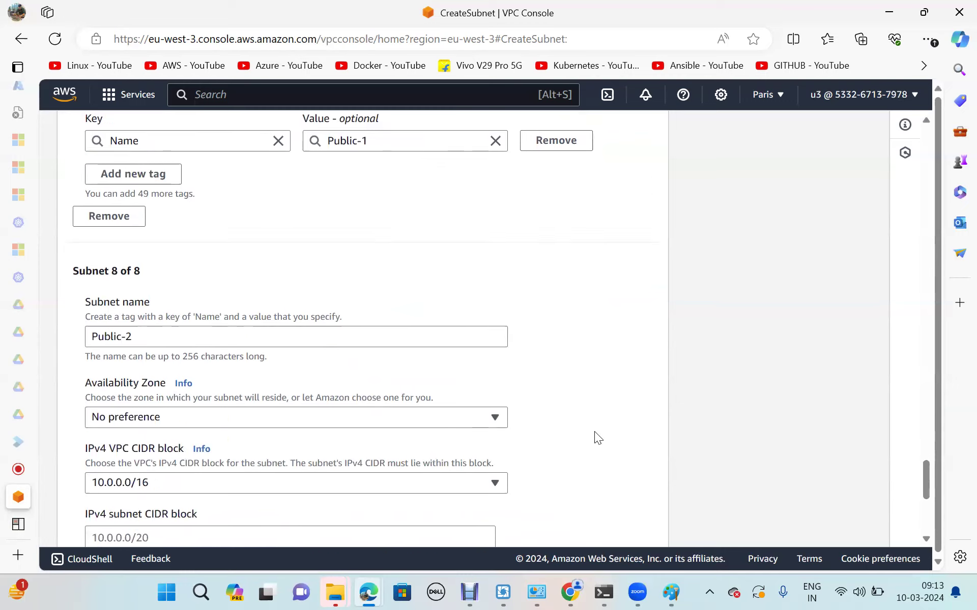
left_click(473, 421)
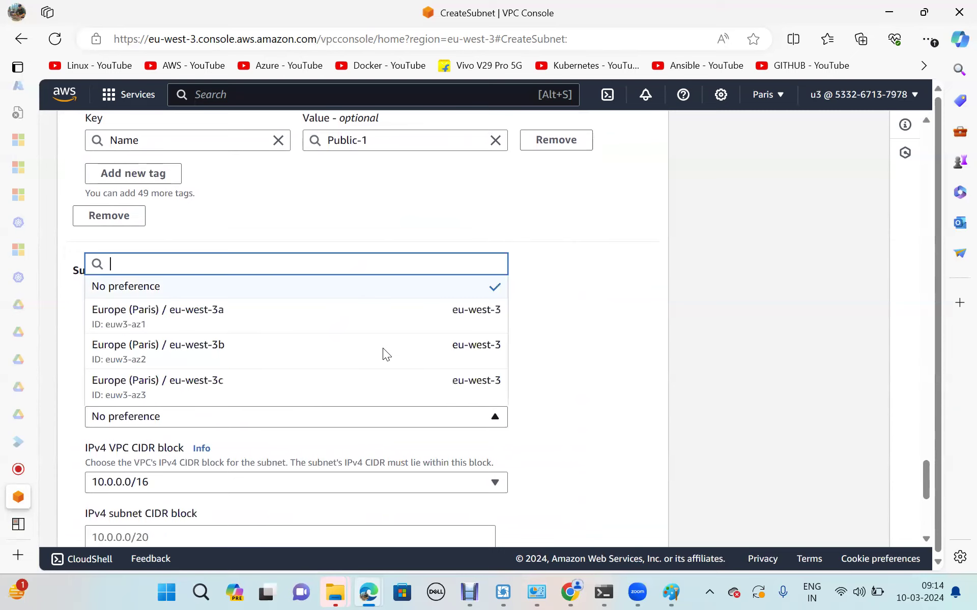
left_click(288, 342)
scroll(595, 430, "down", 2)
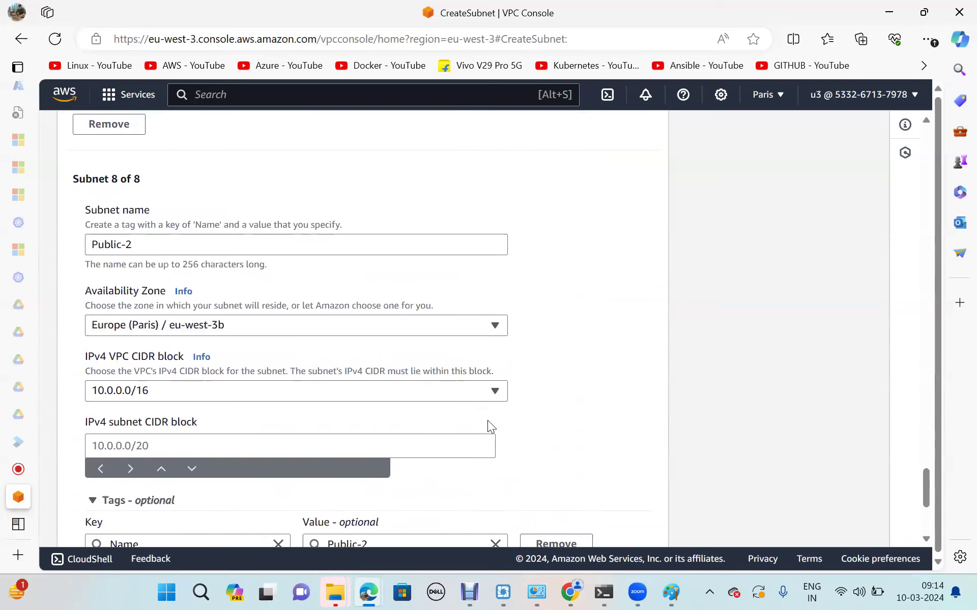
left_click(426, 440)
type("1")
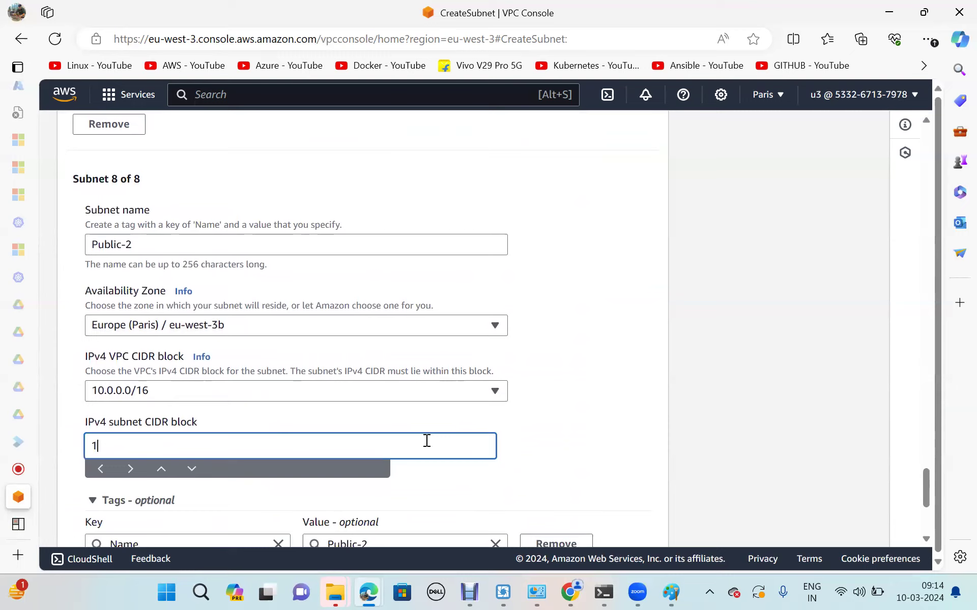
type("0.0.7.0/24")
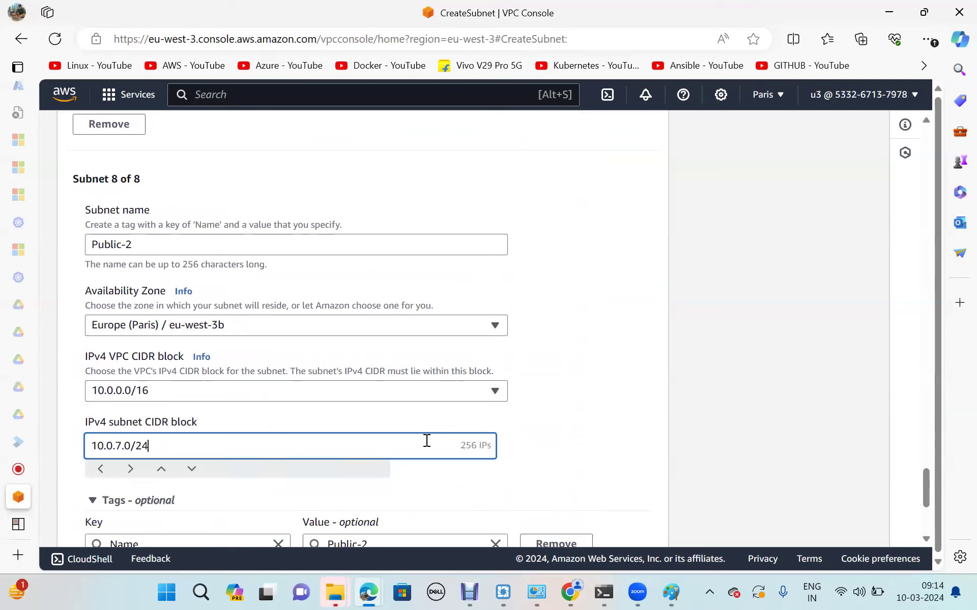
left_click(624, 425)
- Submit the completed form to create all eight subnets in the VPC
scroll(623, 425, "down", 3)
scroll(622, 423, "down", 2)
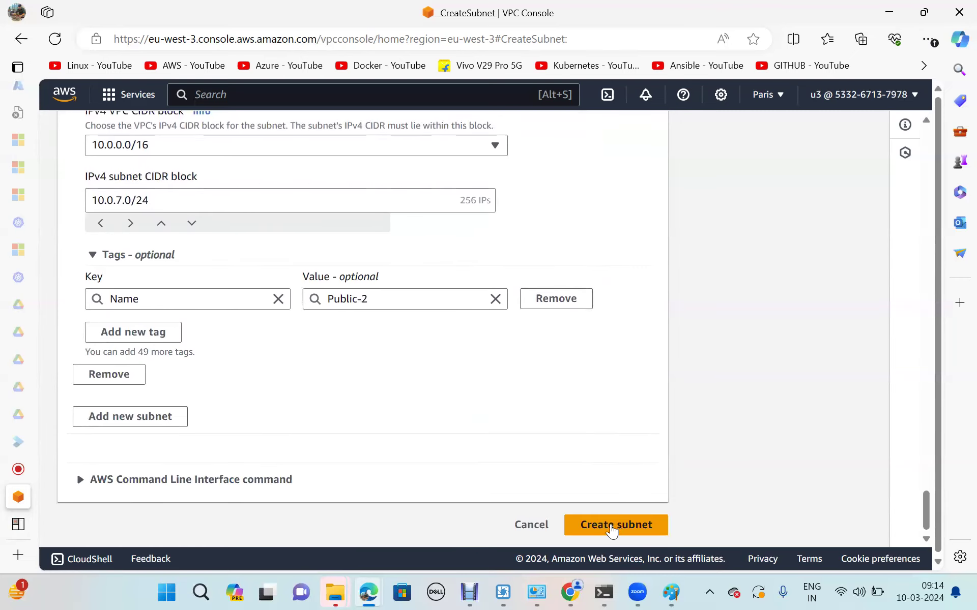
left_click(612, 529)
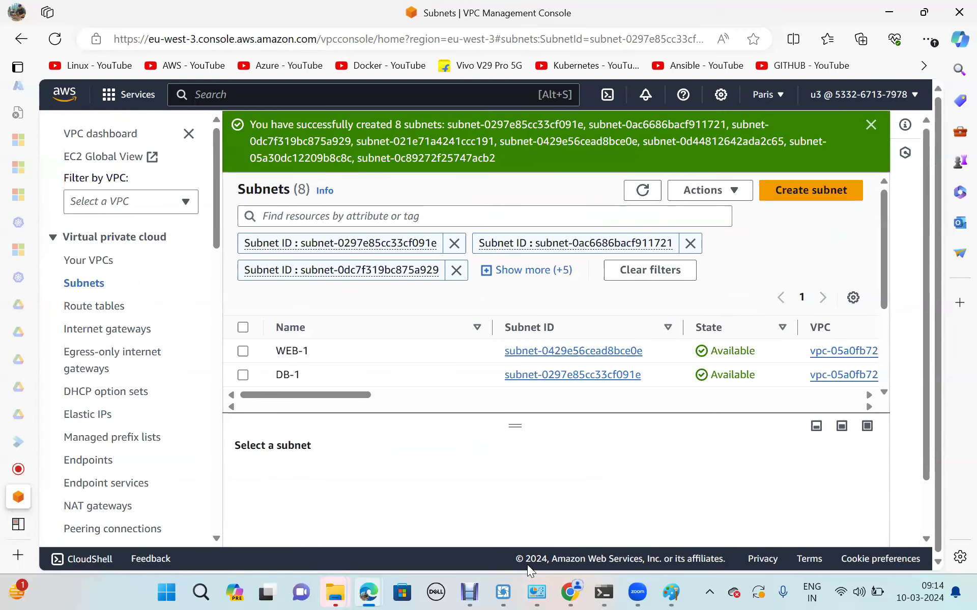
- Switch to Paint to check the IGW part of the network diagram, and return to the VPC console in Edge
mouse_move(684, 591)
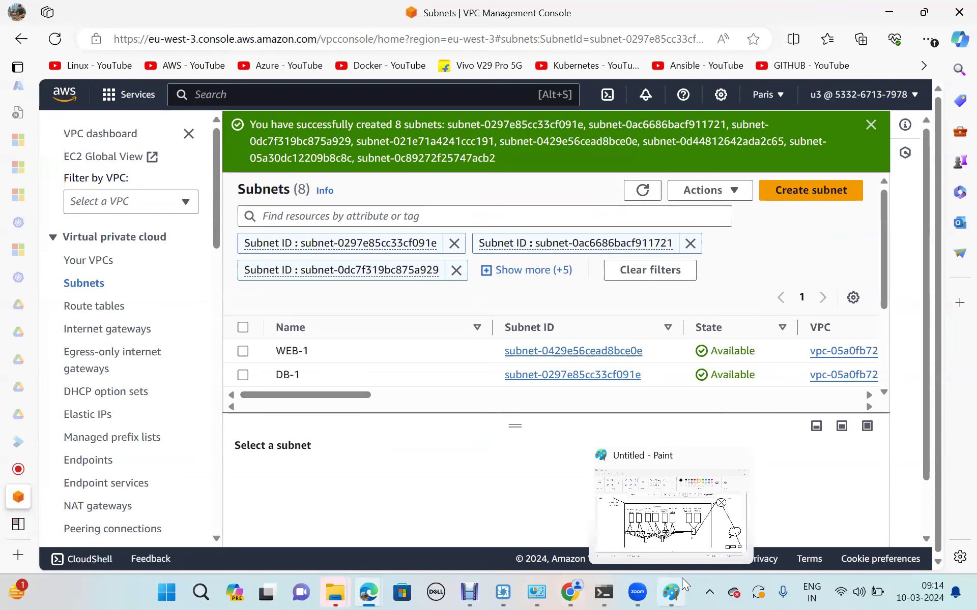
left_click(682, 540)
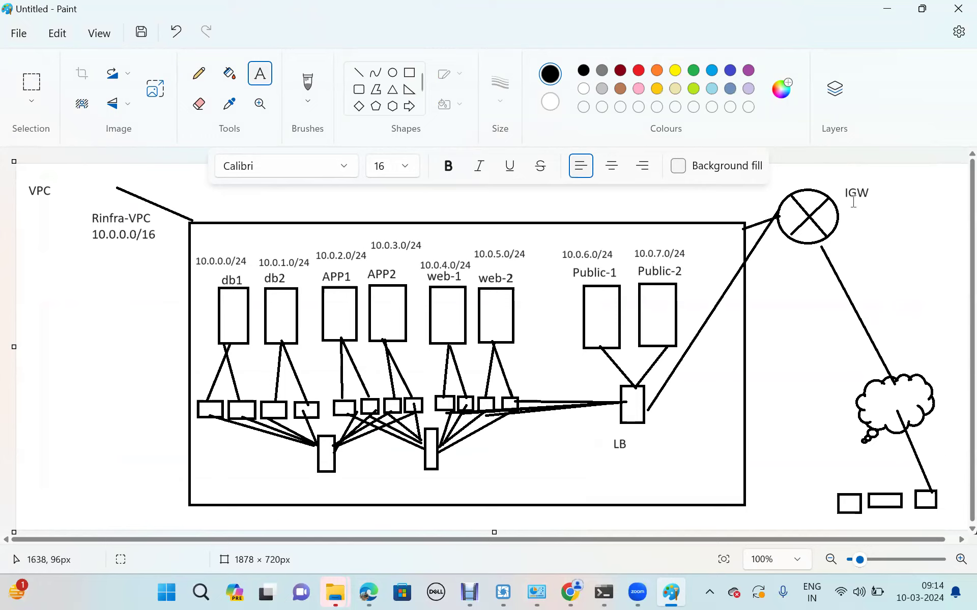
left_click(379, 592)
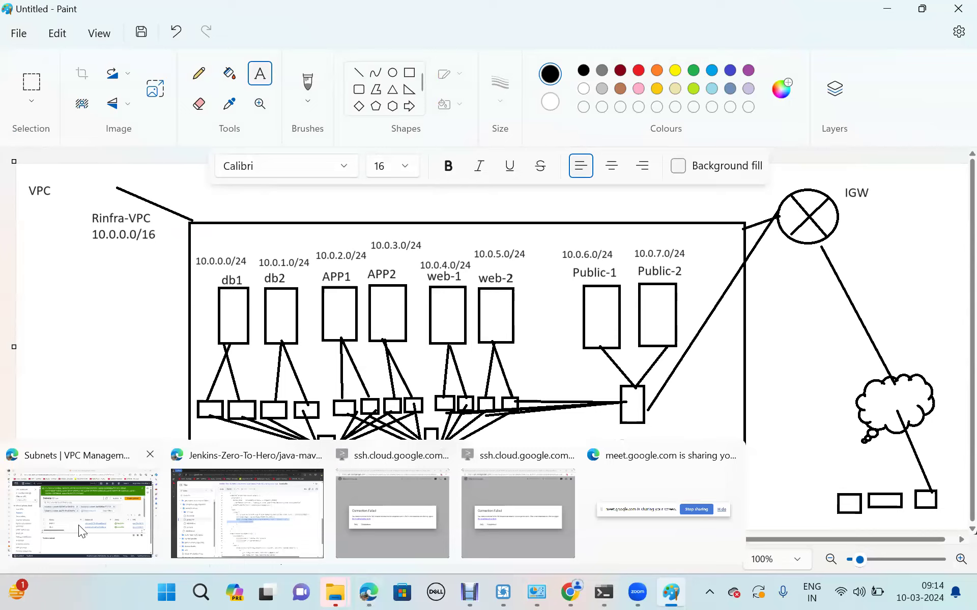
left_click(78, 524)
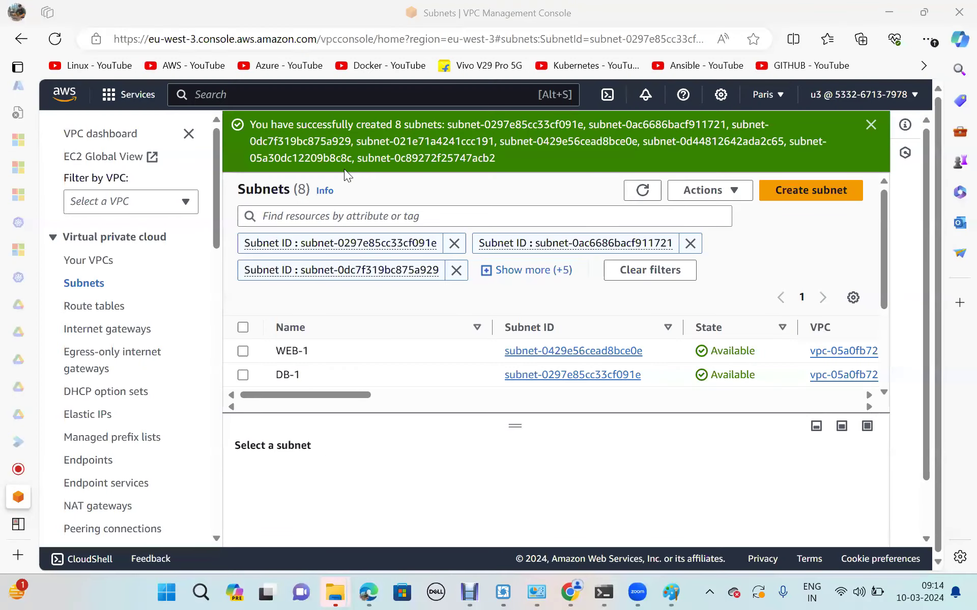
- Create an internet gateway with the name tag Rinfra-IGW
left_click(99, 331)
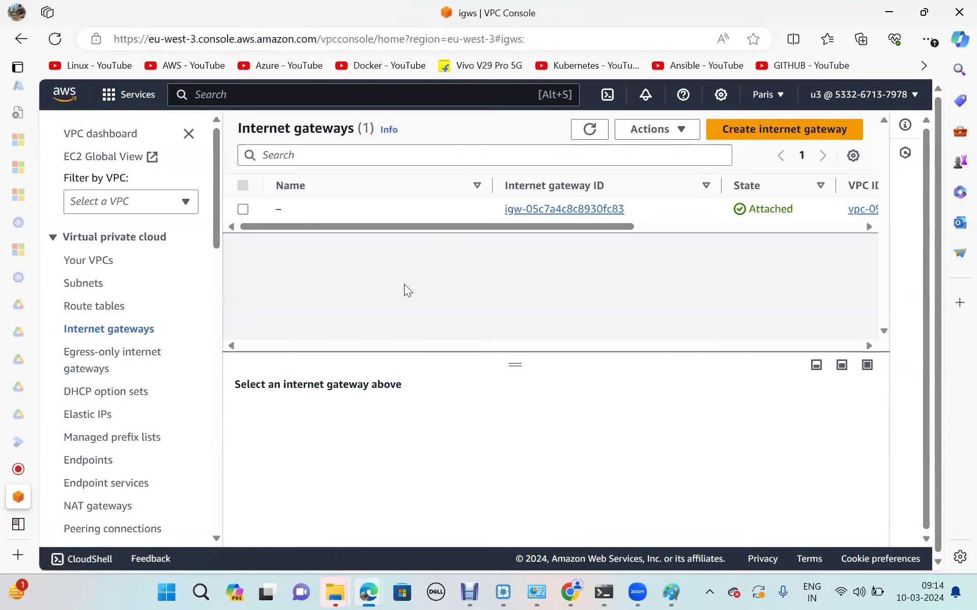
left_click(805, 127)
left_click(244, 309)
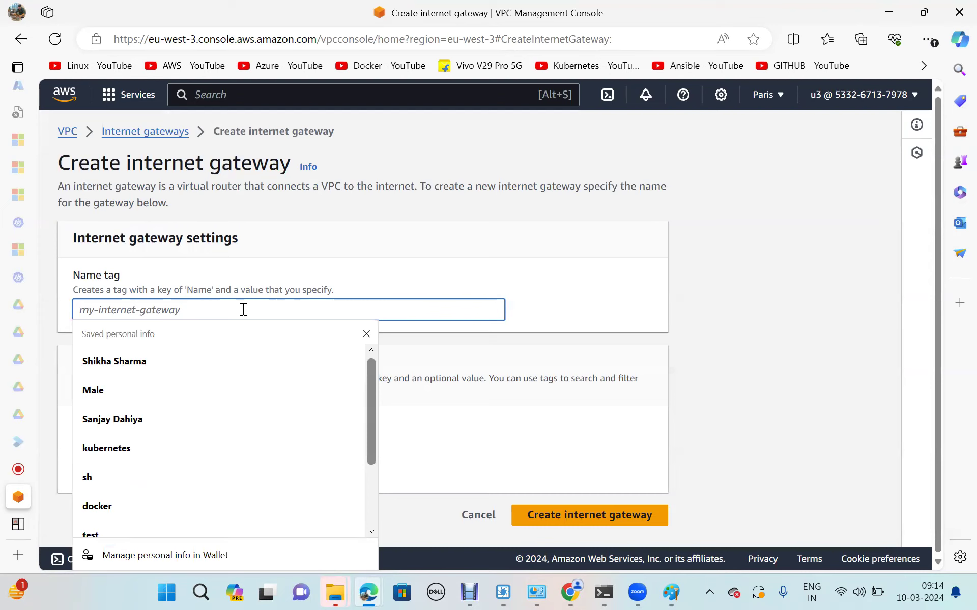
type("Rinfra-IGW")
scroll(244, 310, "down", 1)
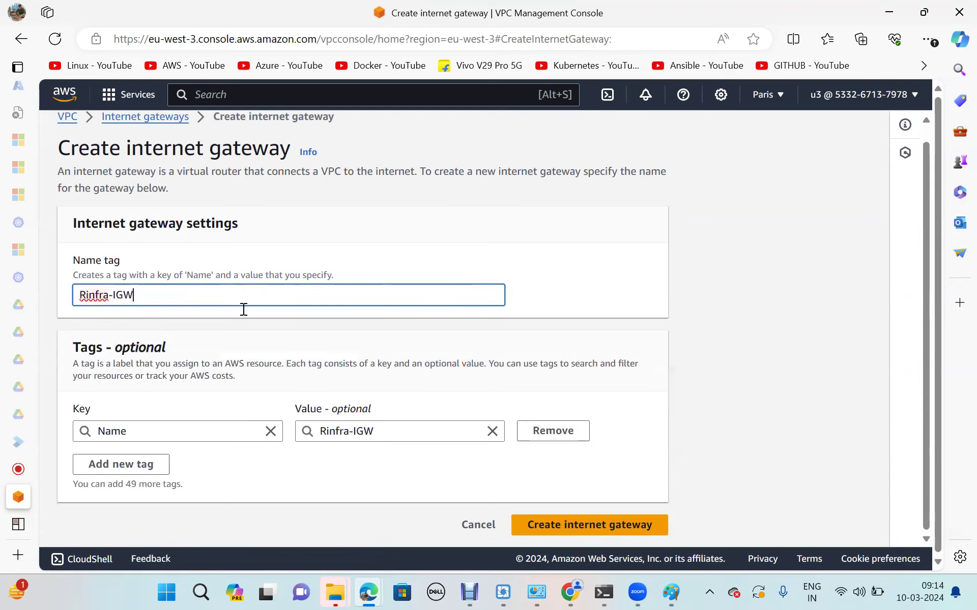
left_click(563, 524)
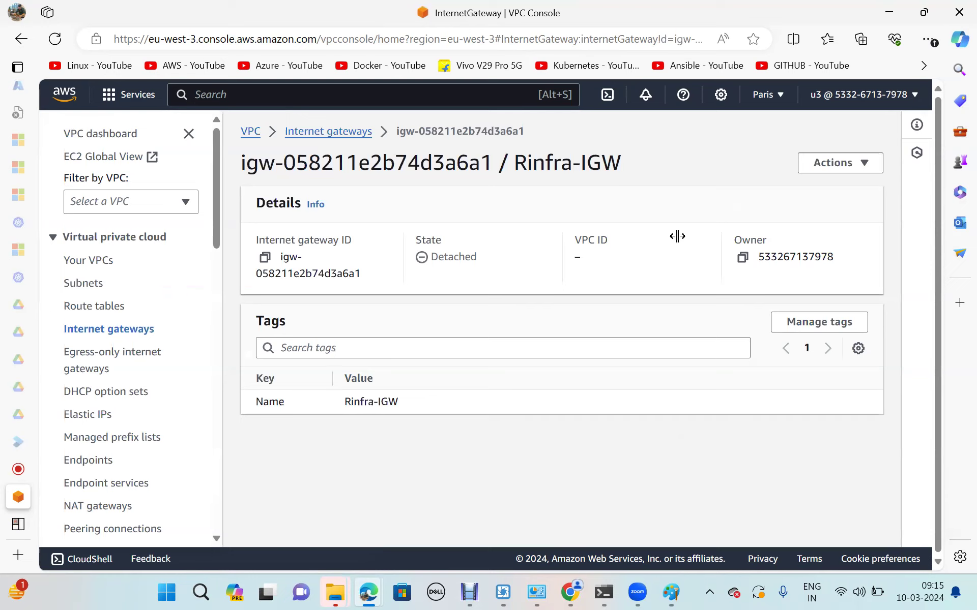
- Attach the Rinfra-IGW internet gateway to Rinfra-VPC
left_click(862, 166)
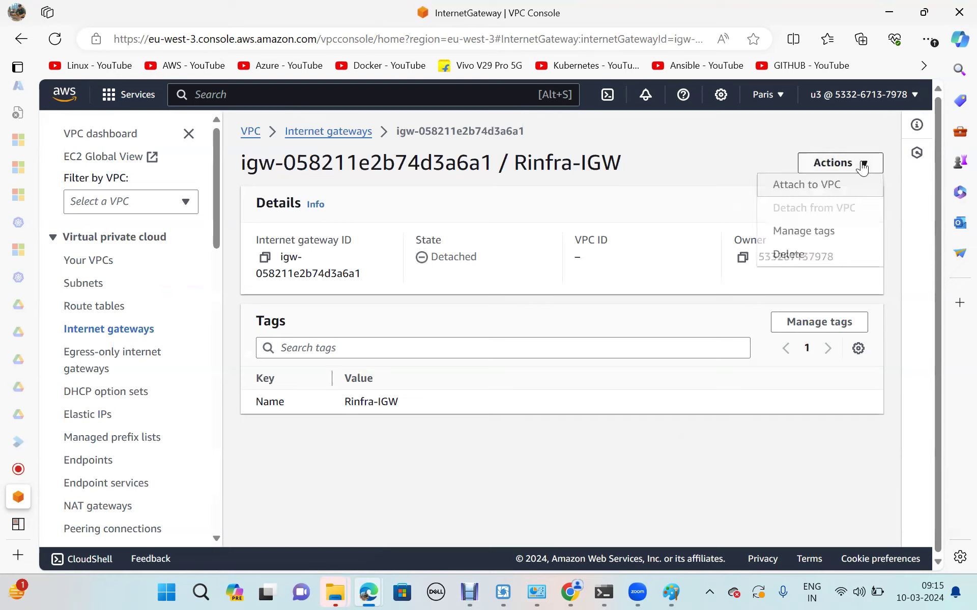
left_click(796, 187)
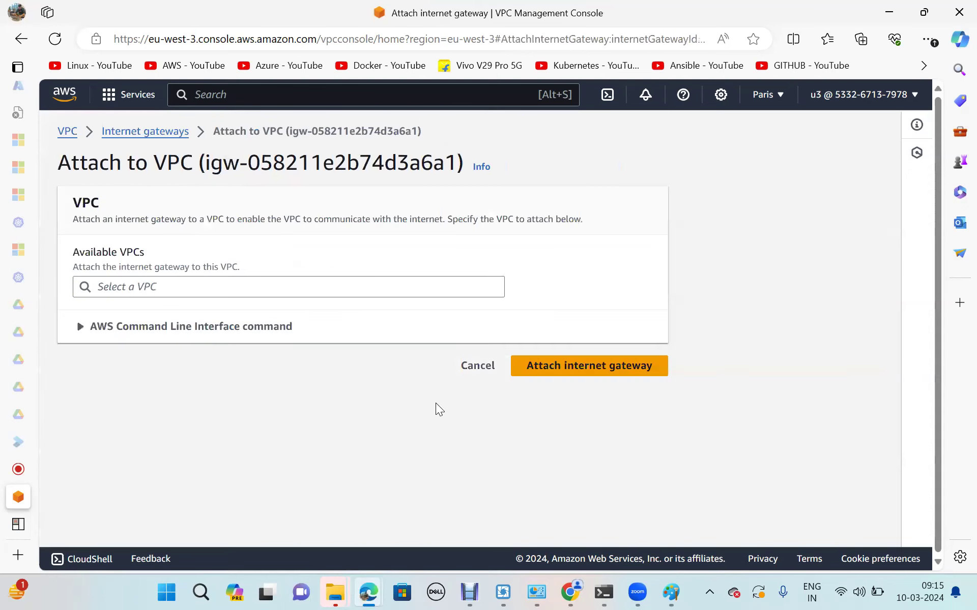
left_click(363, 294)
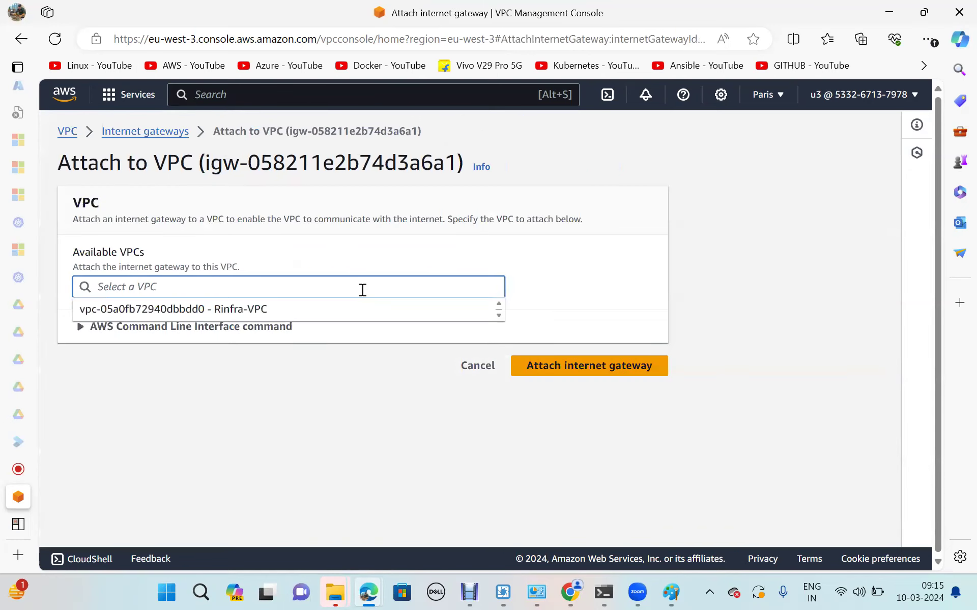
left_click(218, 310)
left_click(569, 377)
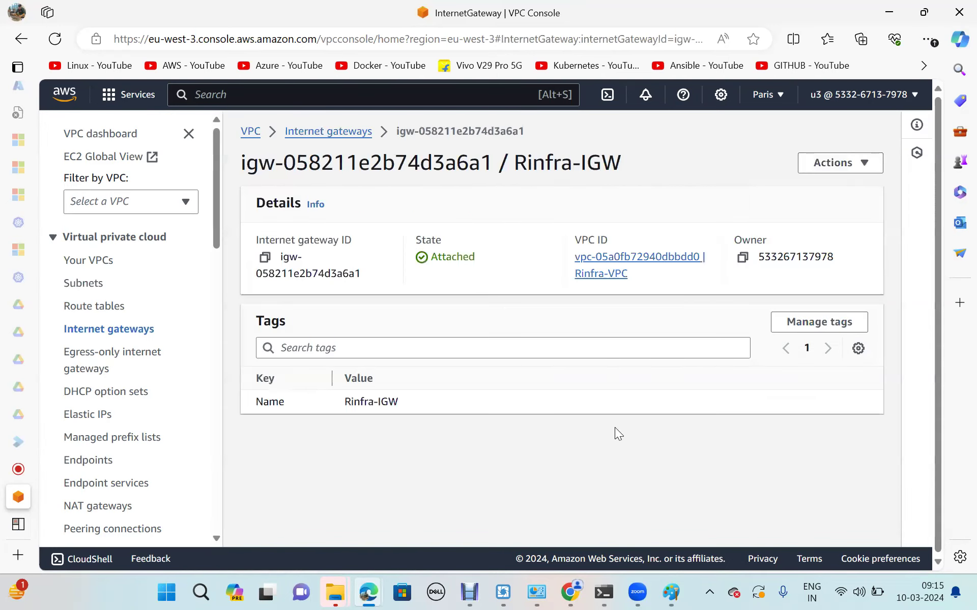
- Switch to Paint to review the subnet layout in the network diagram, and go back to the VPC console in Edge
mouse_move(671, 591)
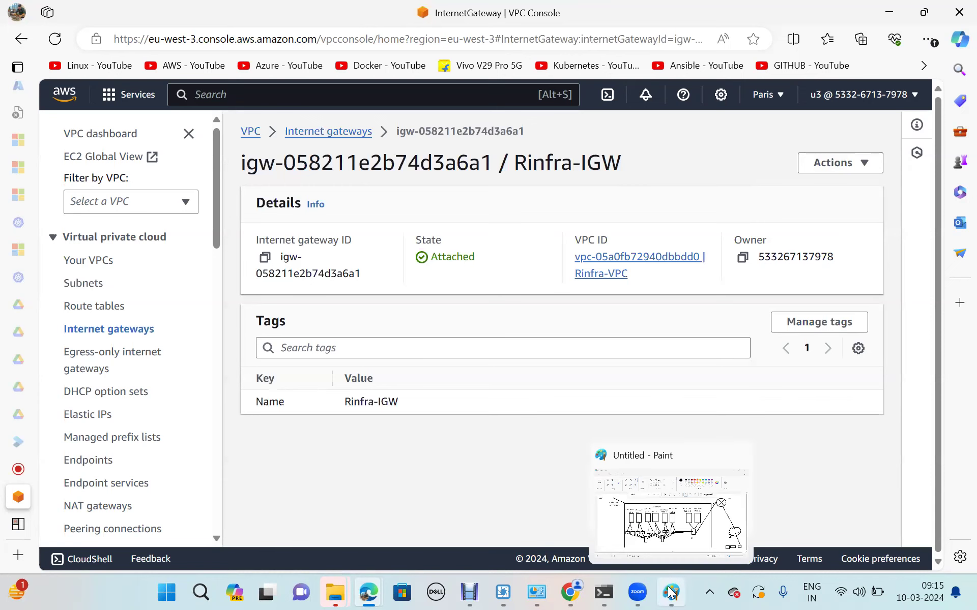
left_click(670, 508)
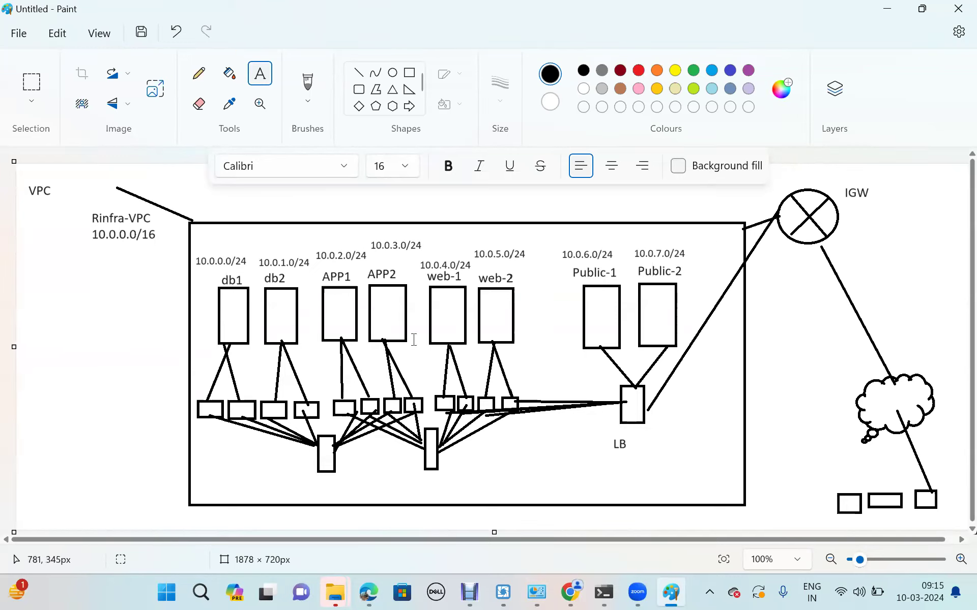
mouse_move(366, 592)
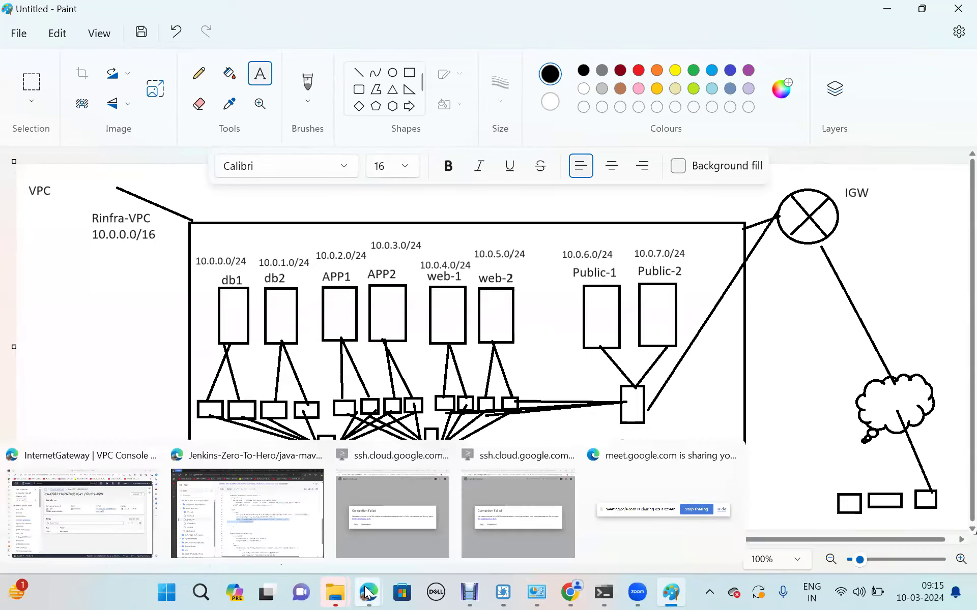
left_click(81, 504)
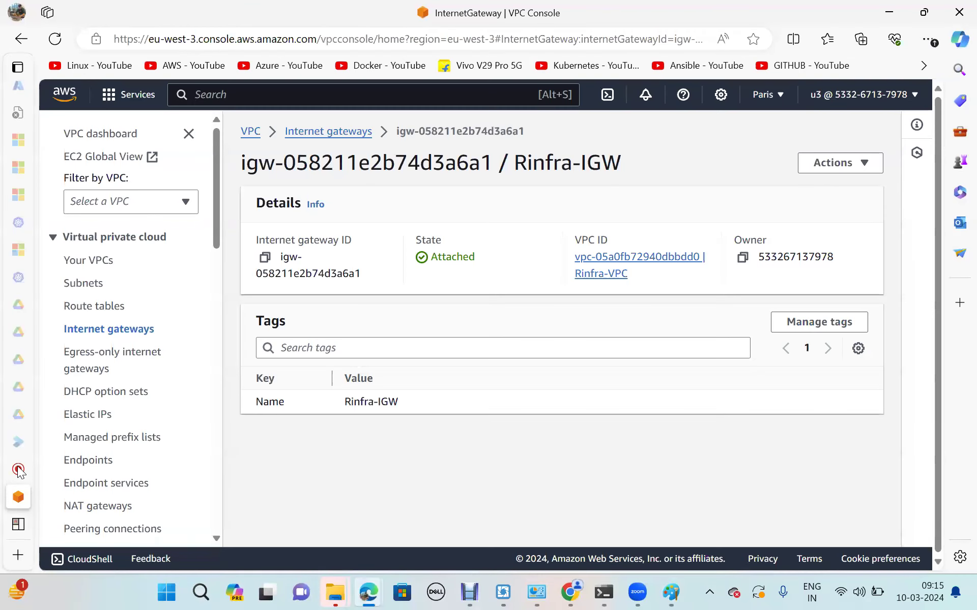
- Switch to the Google Meet call and look through the list of participants
left_click(52, 472)
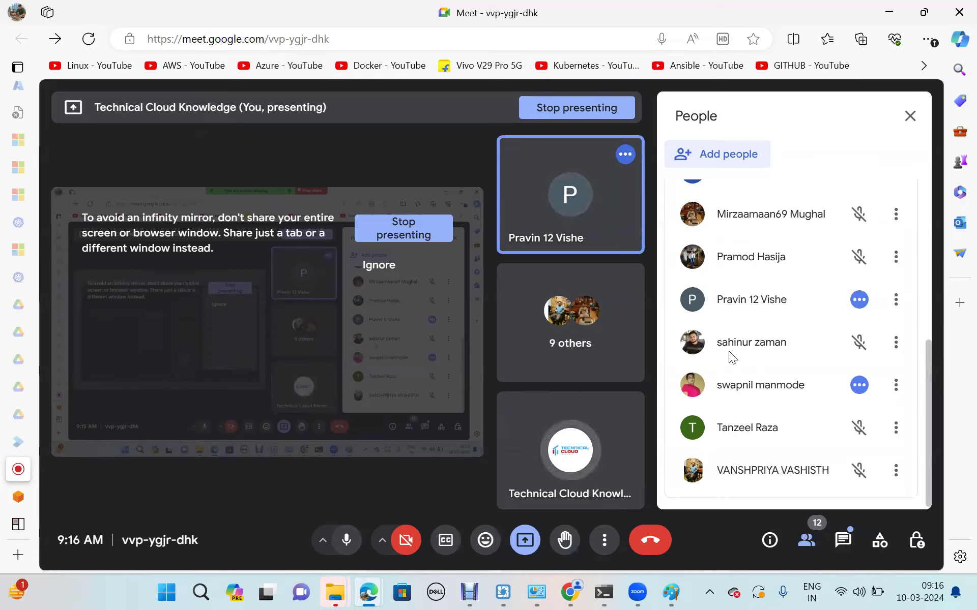
scroll(728, 351, "up", 5)
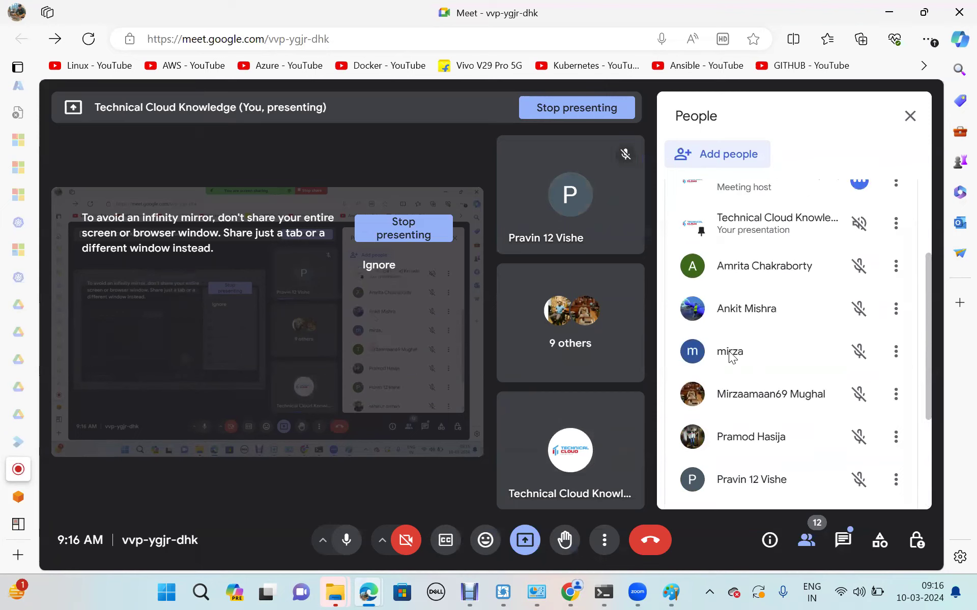
scroll(728, 351, "down", 1)
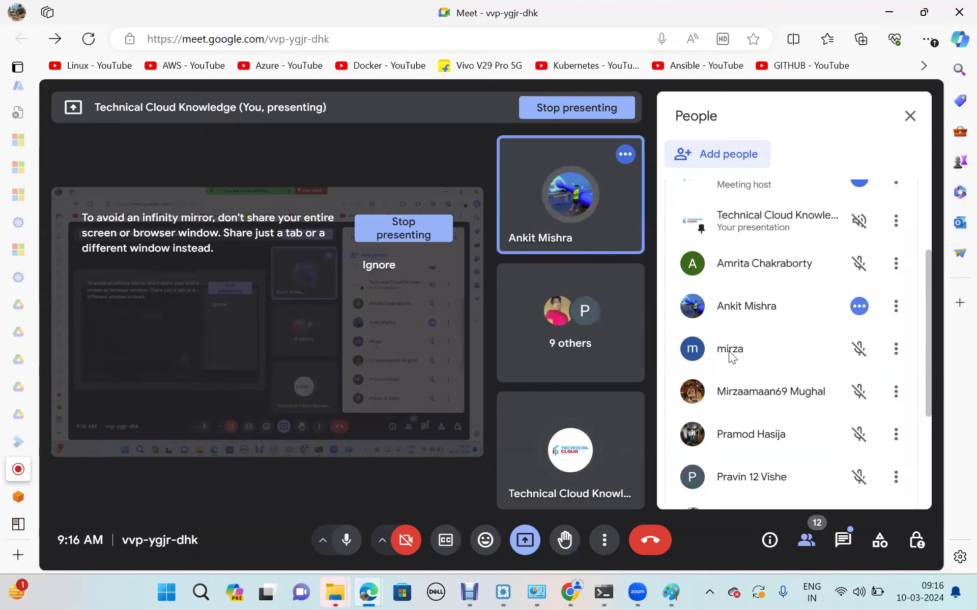
scroll(728, 351, "down", 1)
scroll(728, 351, "down", 1)
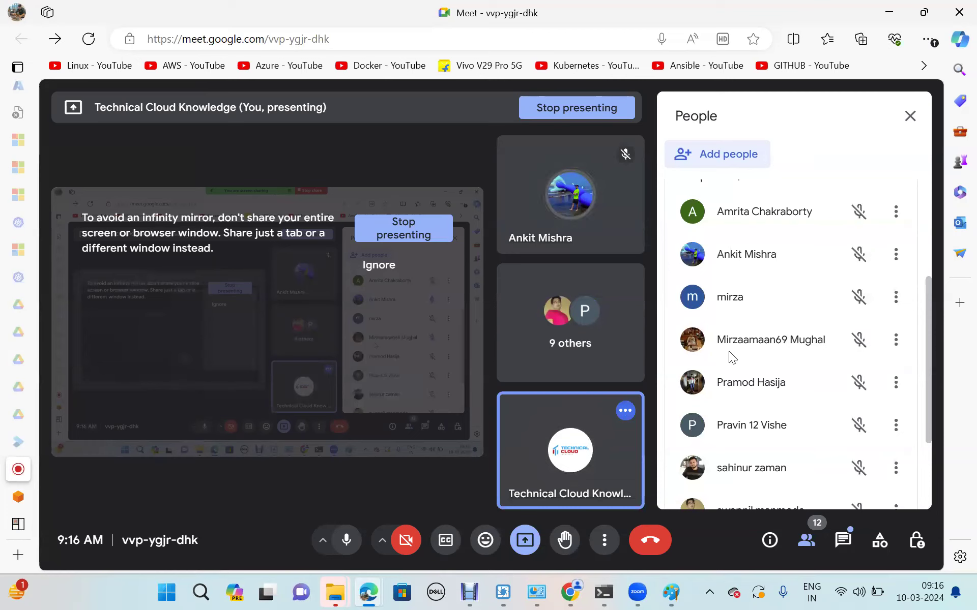
scroll(729, 350, "up", 1)
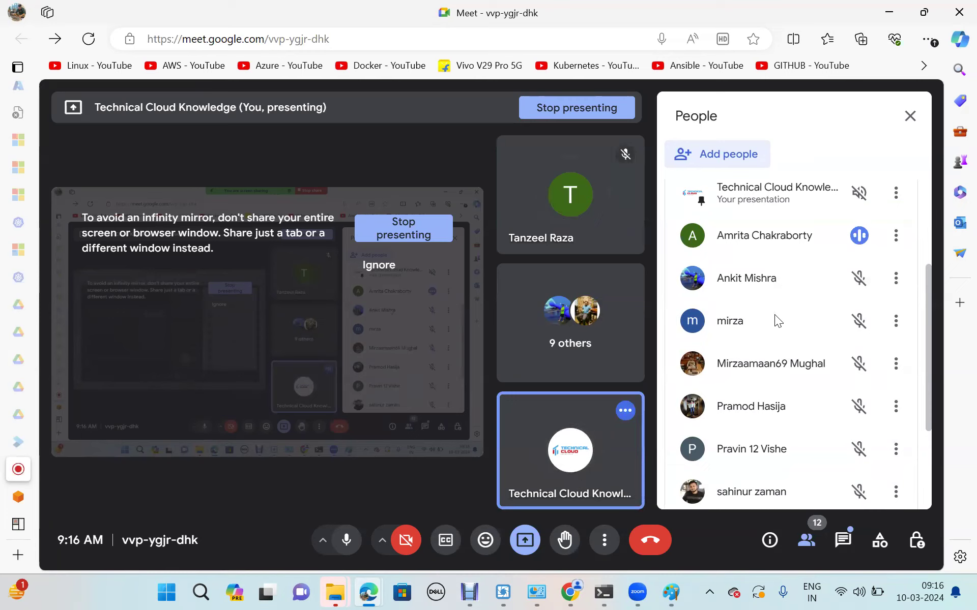
scroll(774, 314, "down", 3)
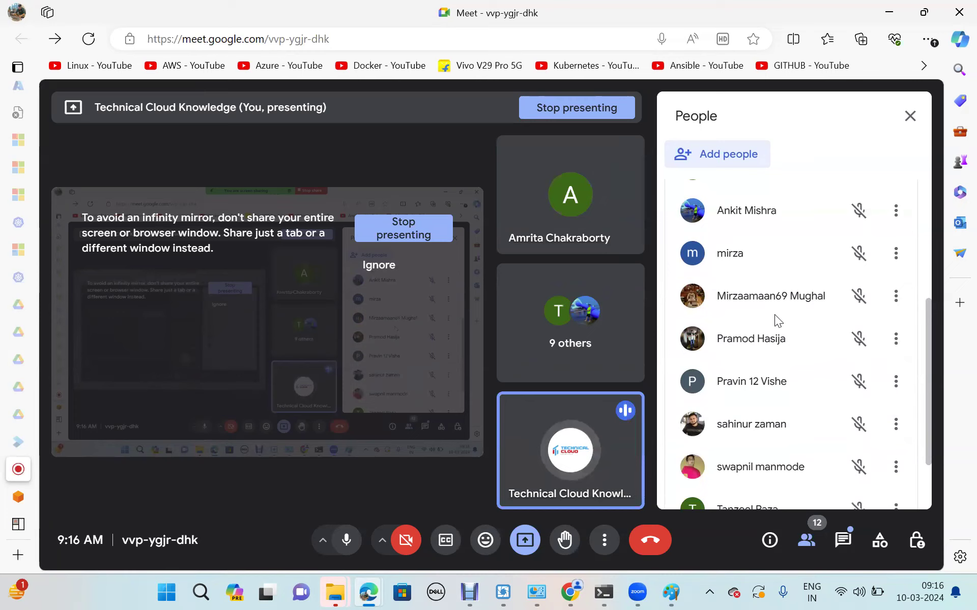
scroll(774, 314, "down", 3)
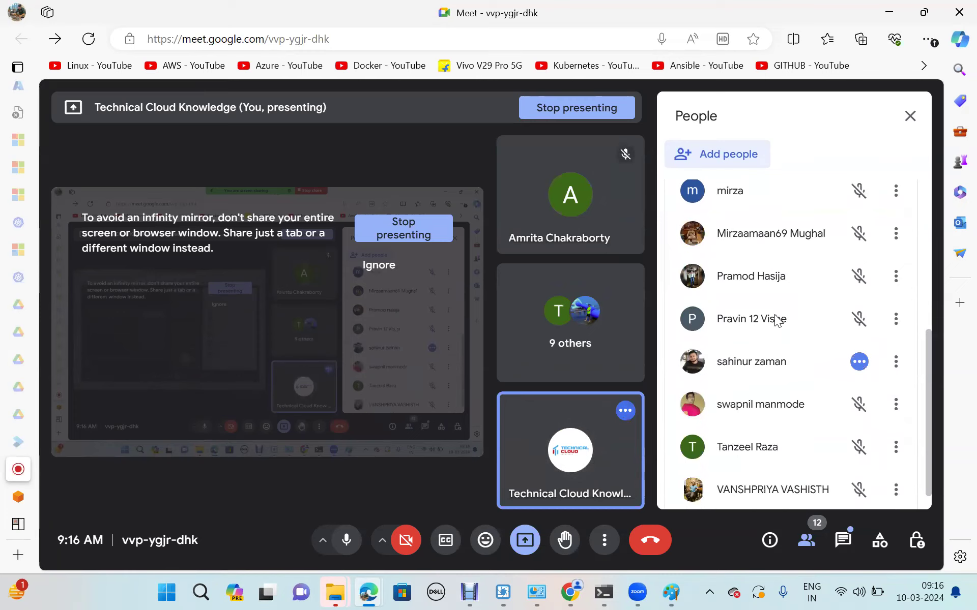
scroll(774, 315, "down", 1)
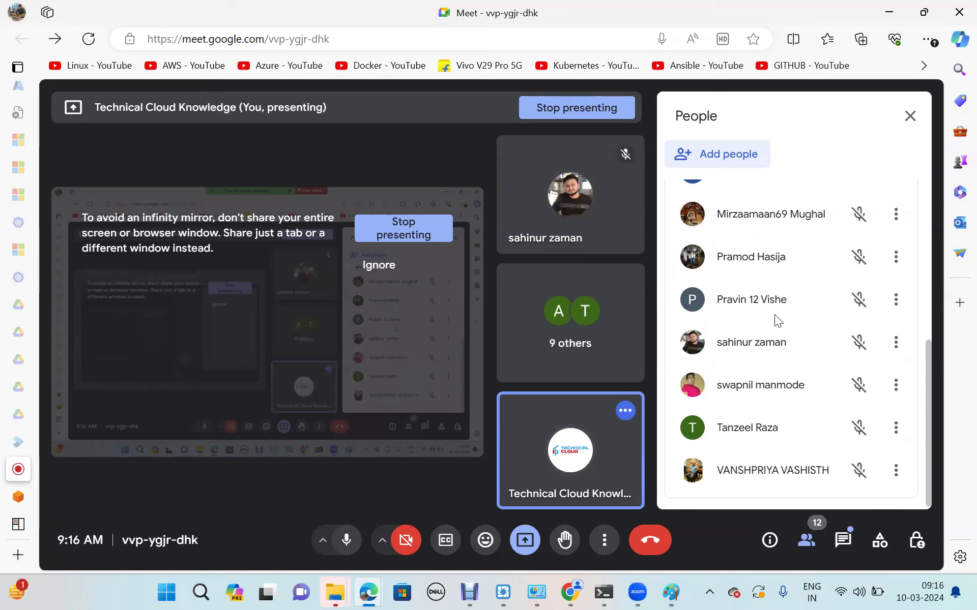
scroll(774, 314, "up", 9)
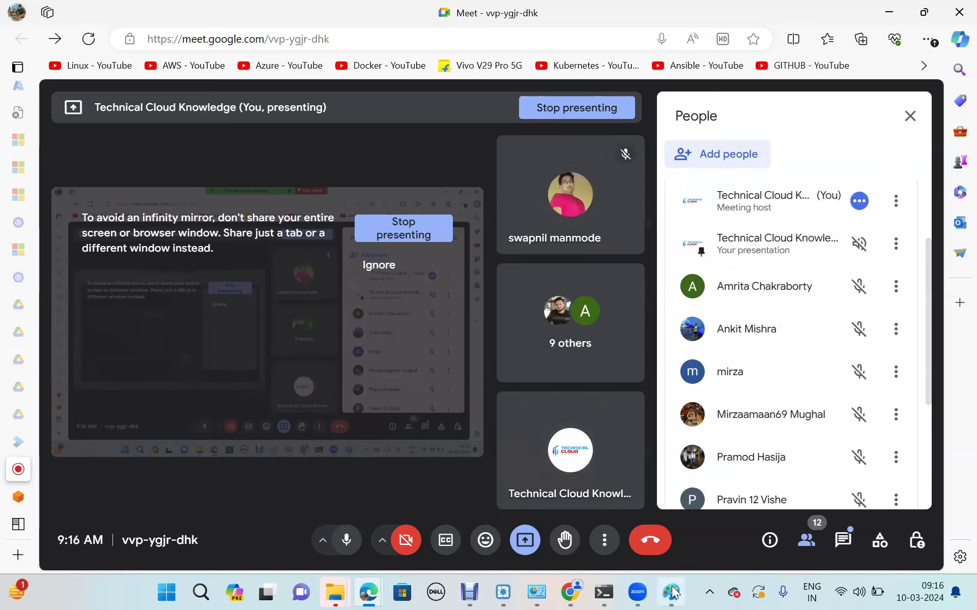
- Switch to Paint and frame the six db, APP and web subnets in one rectangle and the two public subnets in another
mouse_move(672, 591)
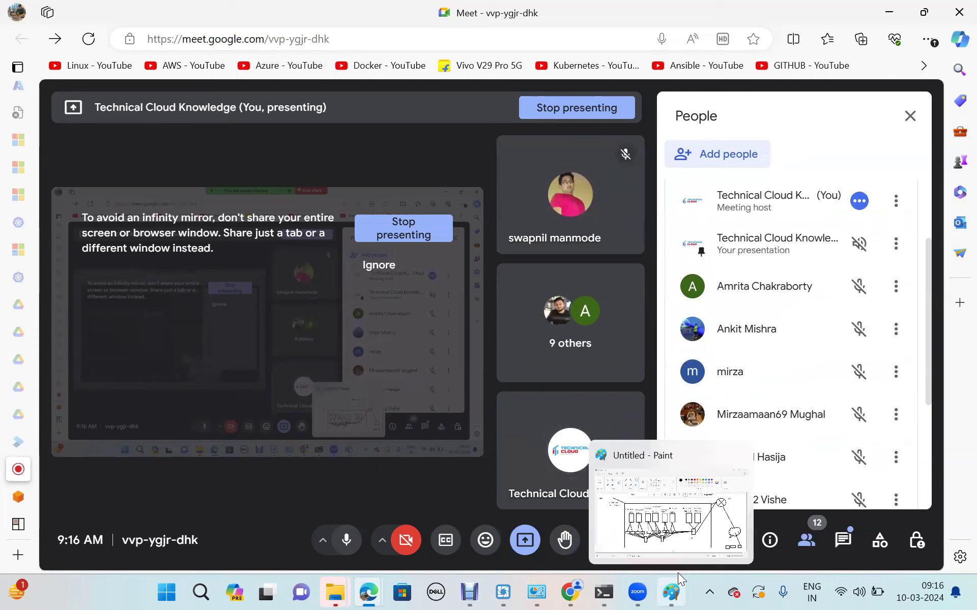
left_click(670, 501)
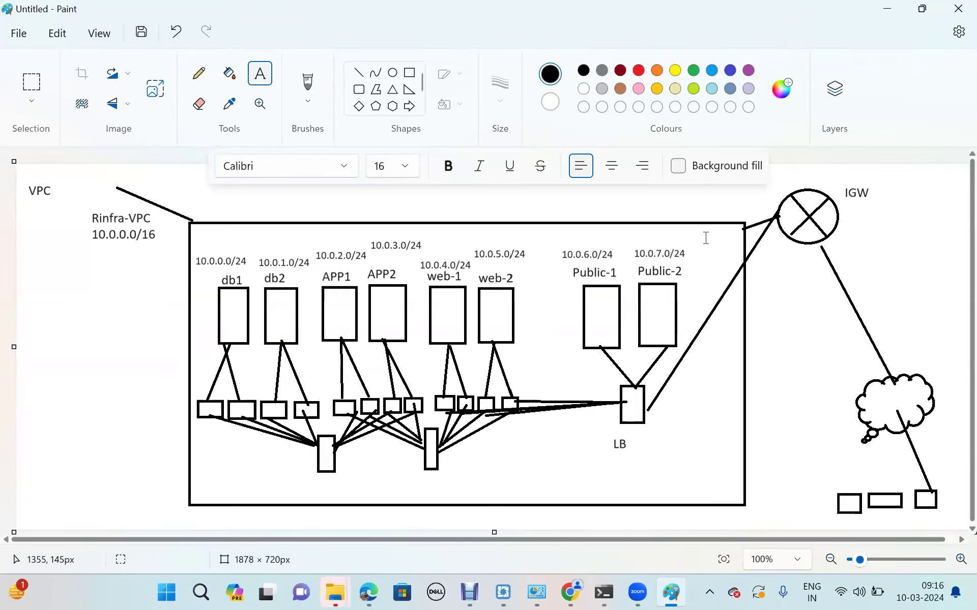
left_click(407, 76)
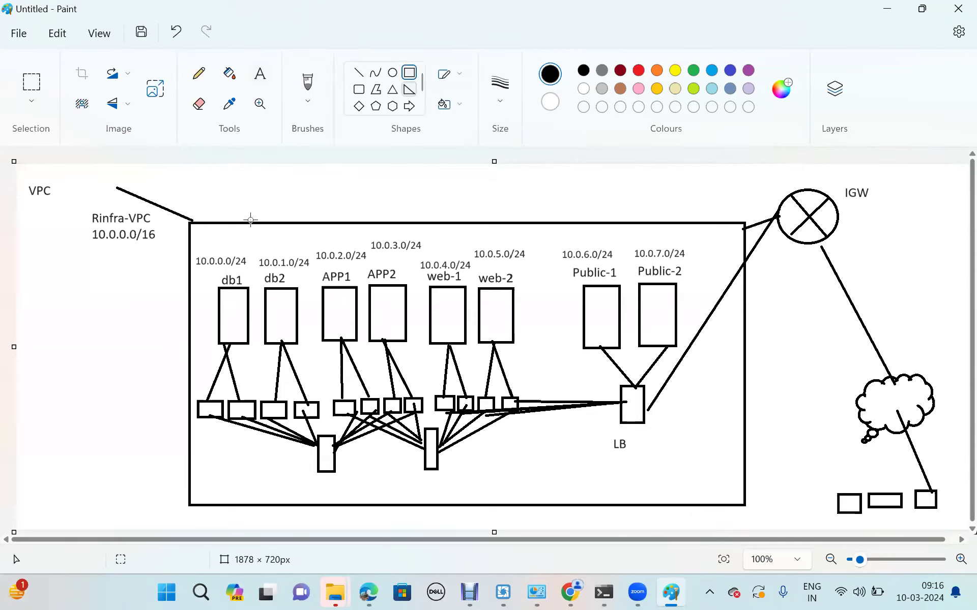
left_click_drag(196, 237, 532, 484)
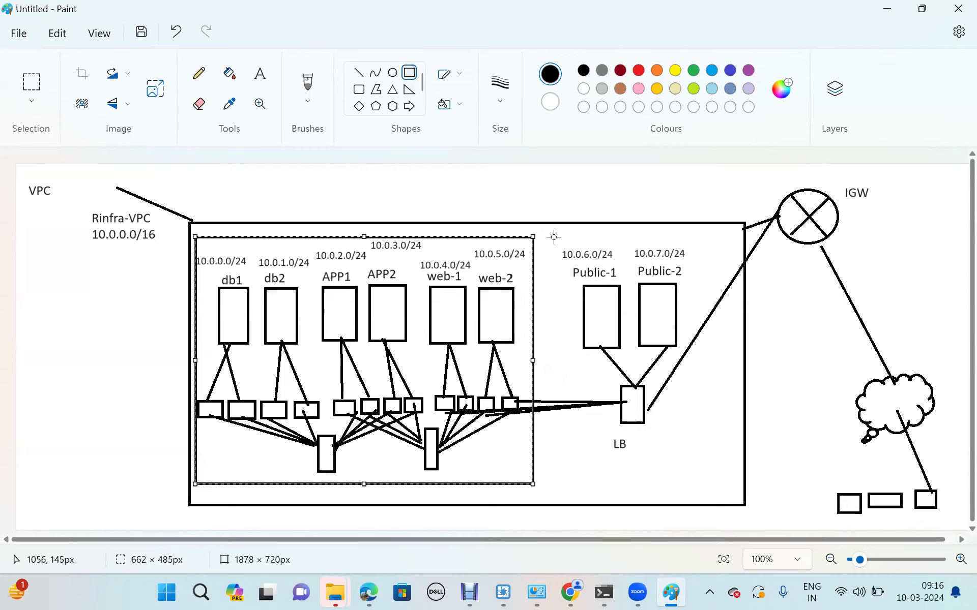
left_click_drag(554, 237, 717, 482)
left_click(785, 423)
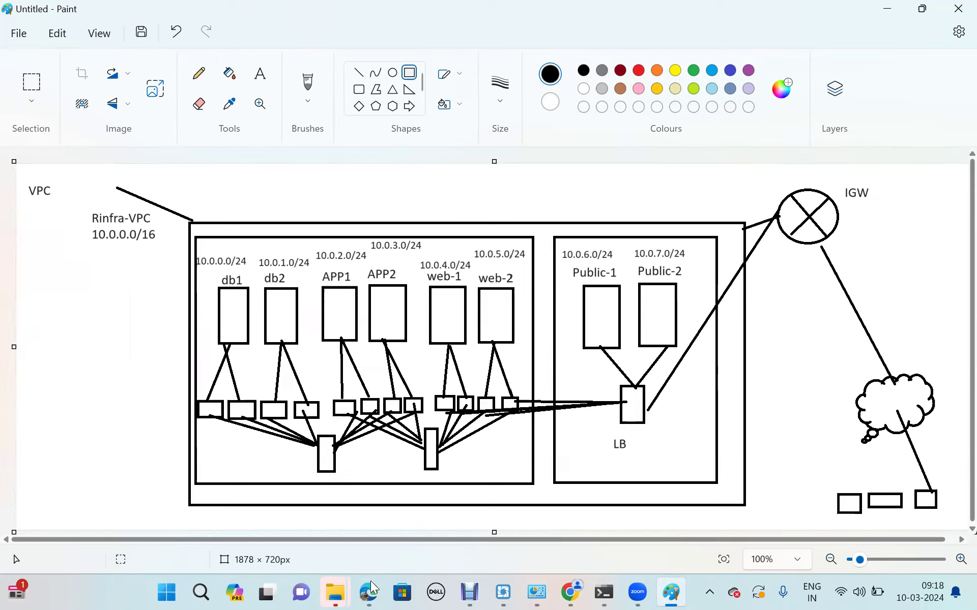
- Switch to the Google Meet call to look through the participant list, and return to the Paint diagram
mouse_move(371, 584)
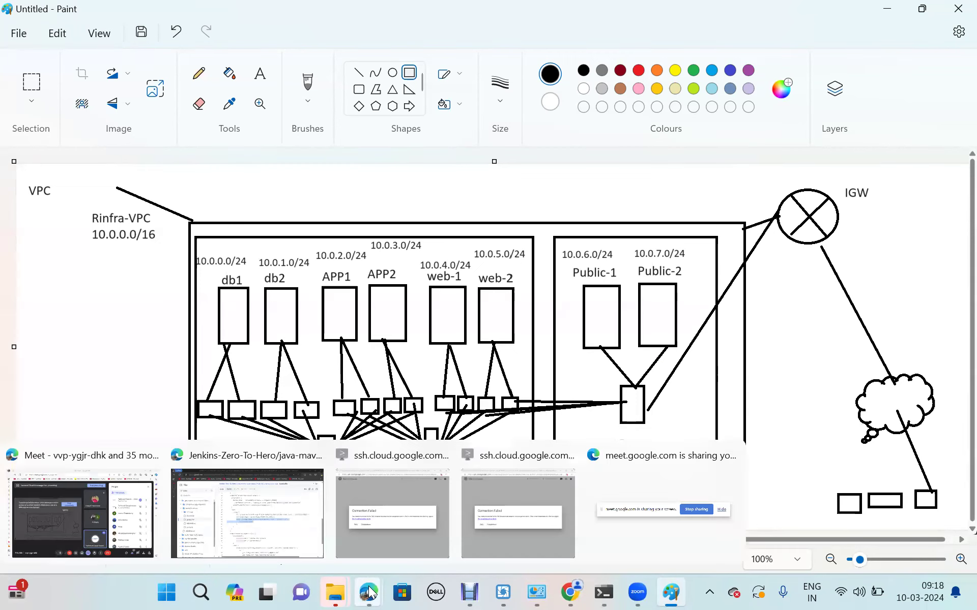
left_click(39, 506)
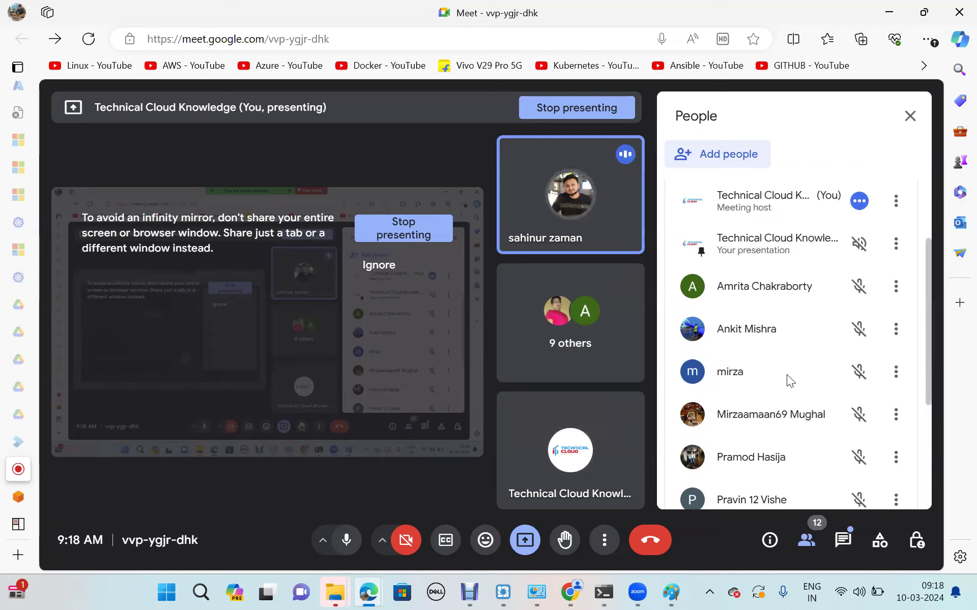
scroll(786, 374, "down", 3)
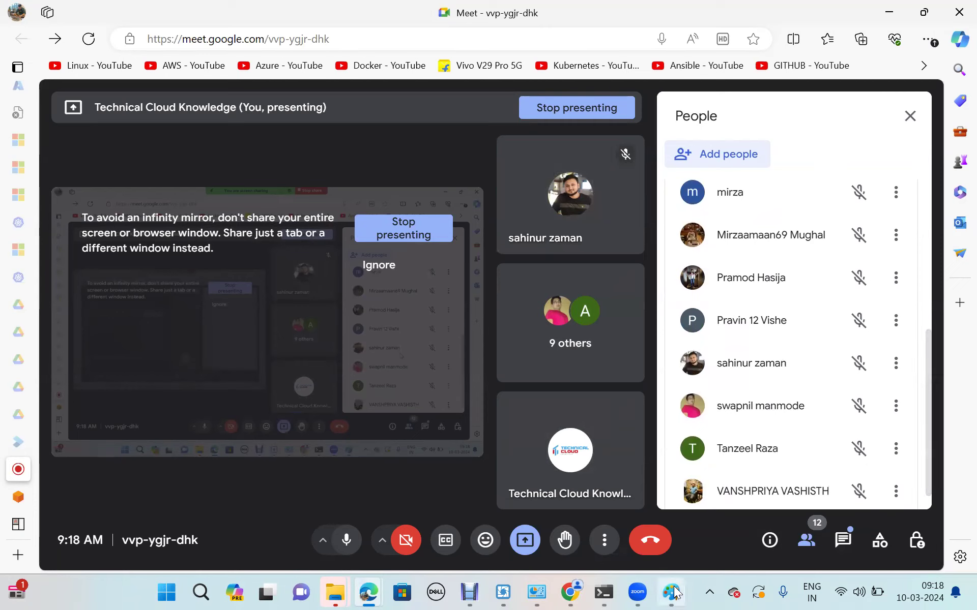
mouse_move(674, 592)
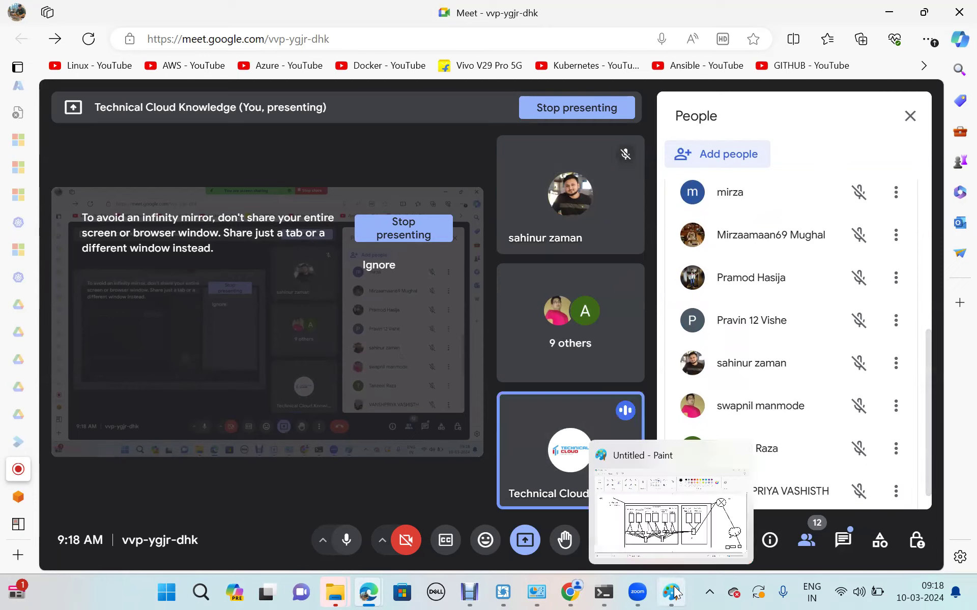
left_click(655, 489)
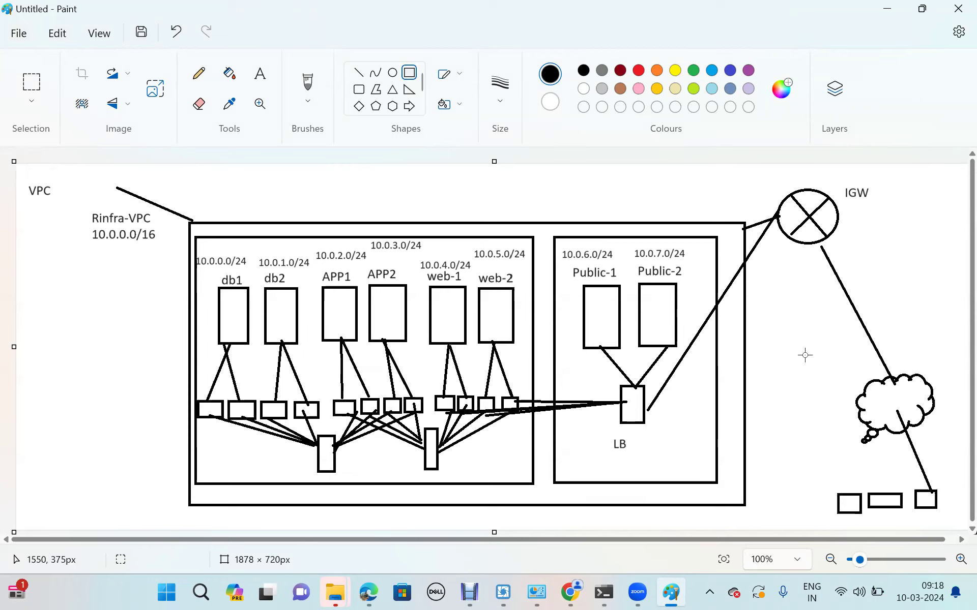
- Undo the two rectangles framing the private and public subnet groups
key("ctrl+z")
key("ctrl+z")
- Draw a router symbol inside the VPC box below Public-2, as a circle about 72 × 67 px with two crossing lines
left_click(392, 72)
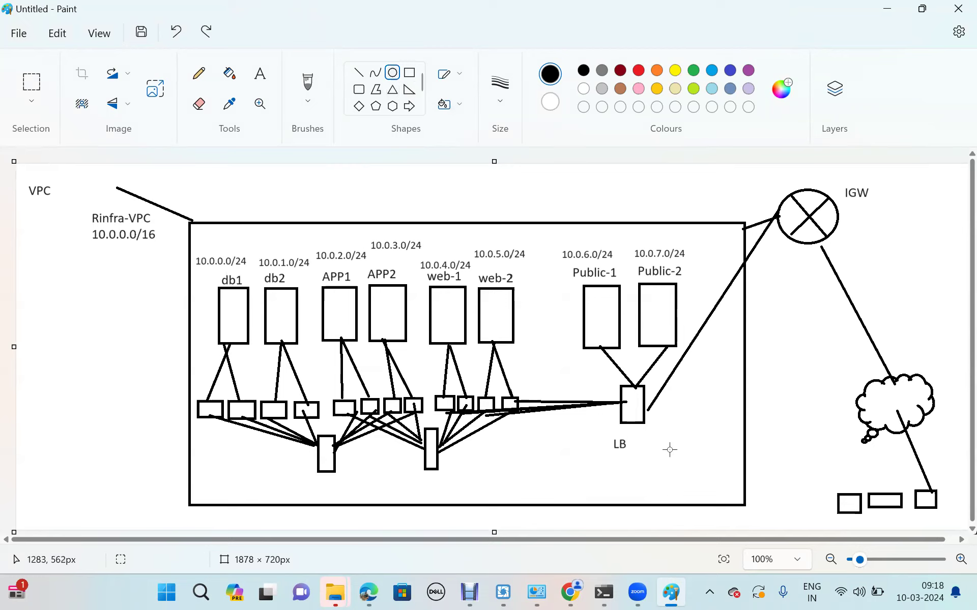
left_click_drag(677, 431, 714, 464)
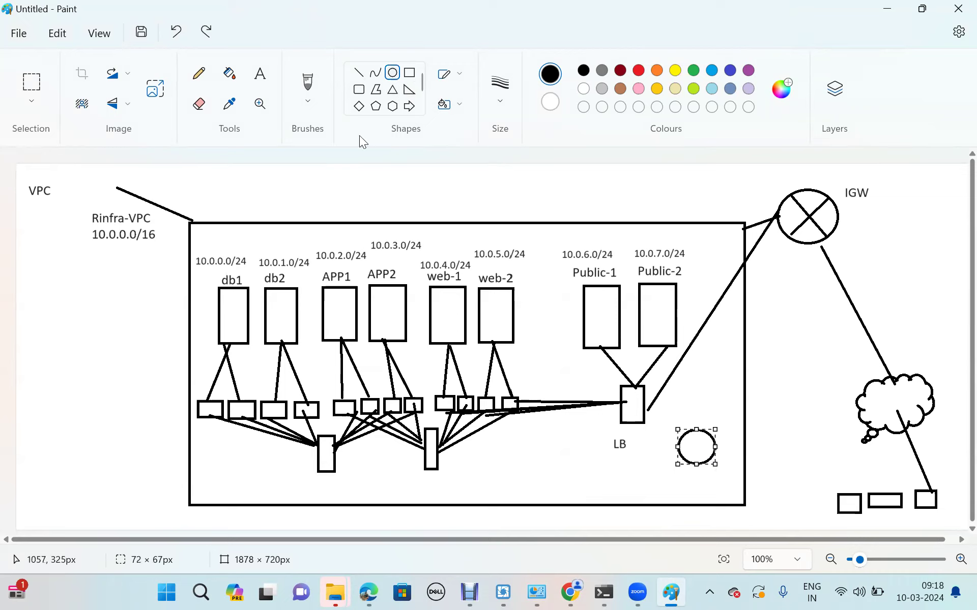
left_click(358, 72)
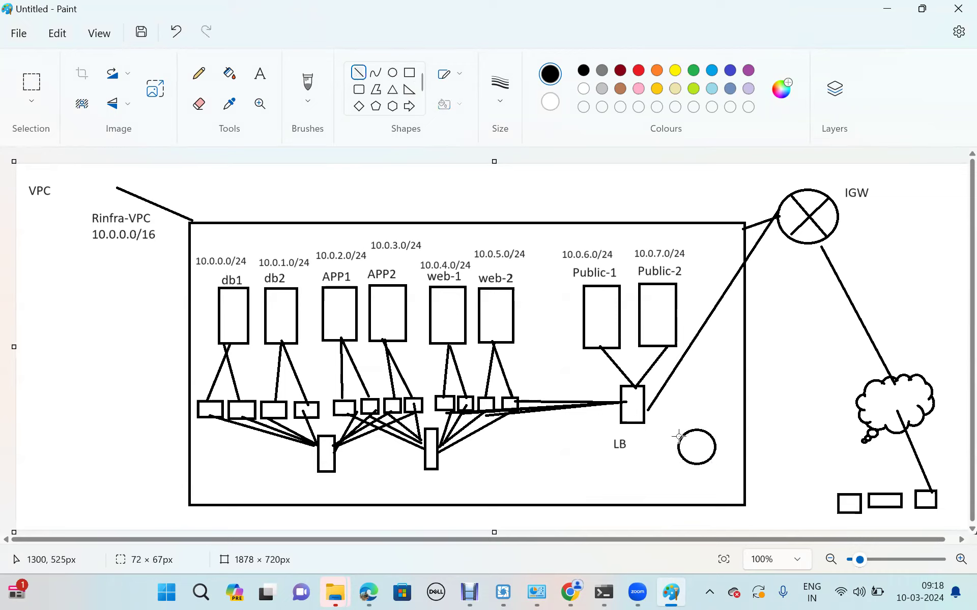
mouse_move(680, 436)
left_mouse_down()
mouse_move(708, 456)
mouse_move(686, 460)
left_mouse_up()
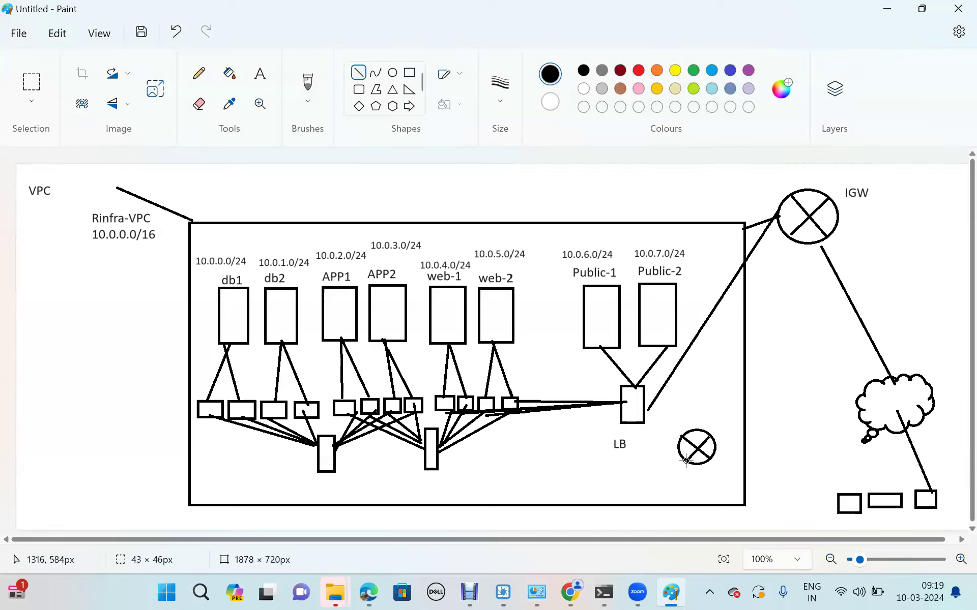
- Draw green lines connecting Public-1 and Public-2 to the small crossed circle, and that circle to the IGW symbol
left_click(360, 79)
left_click(694, 72)
left_click_drag(613, 349, 681, 432)
left_click_drag(656, 348, 684, 435)
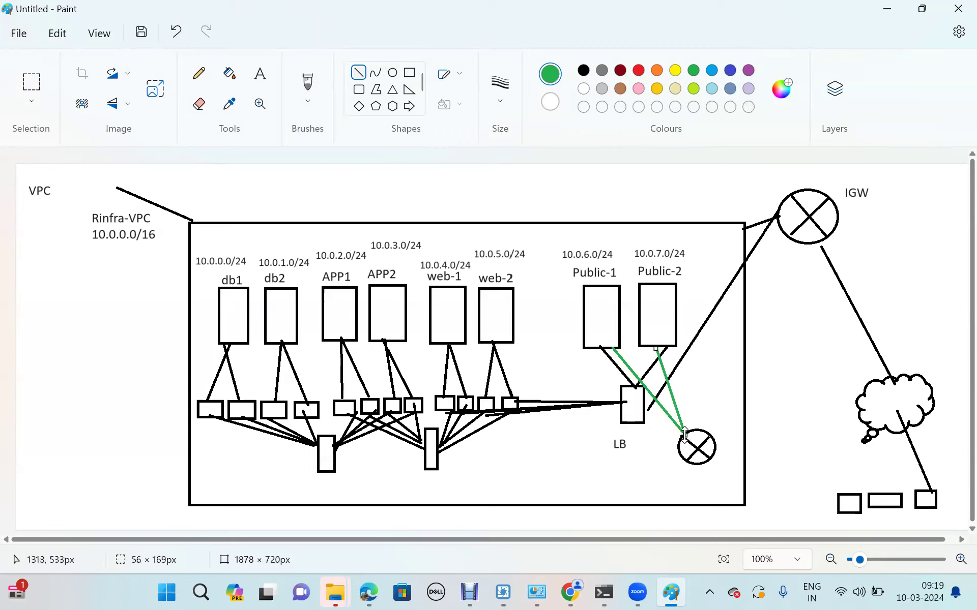
mouse_move(711, 435)
left_mouse_down()
mouse_move(712, 387)
mouse_move(756, 250)
mouse_move(784, 225)
left_mouse_up()
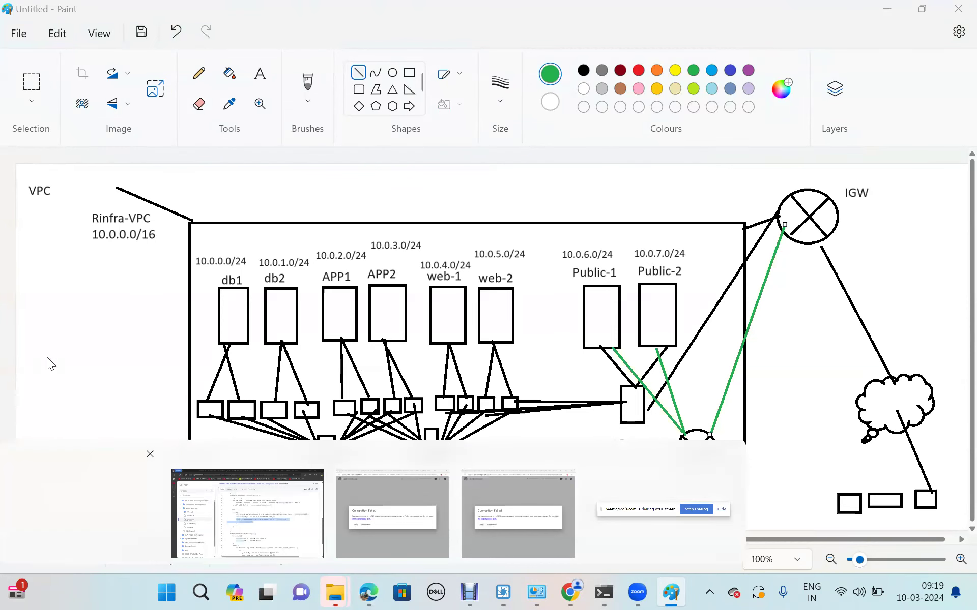
- Switch to the VPC console in Edge and create a route table named Public-RT in Rinfra-VPC
key("alt+Tab")
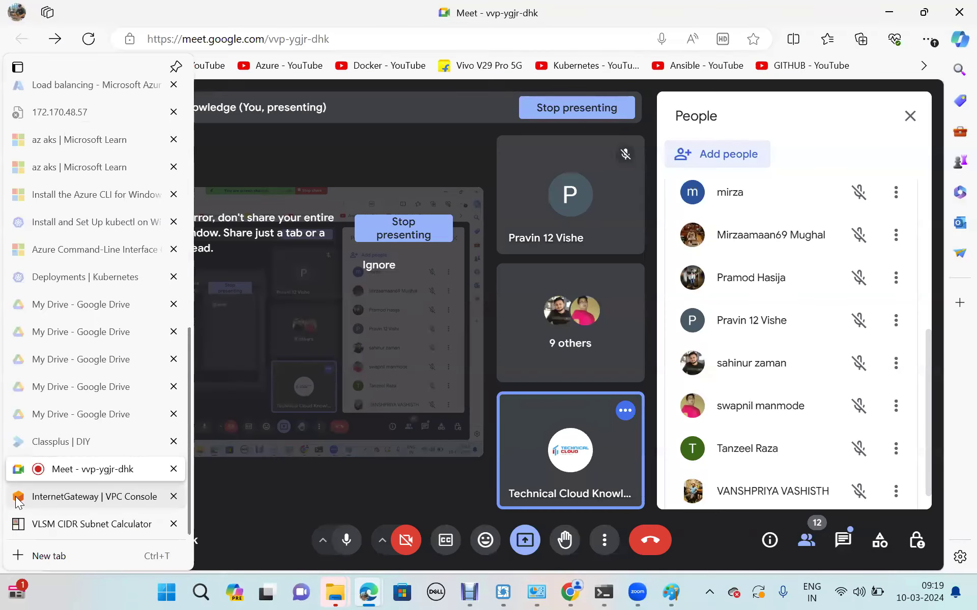
left_click(15, 496)
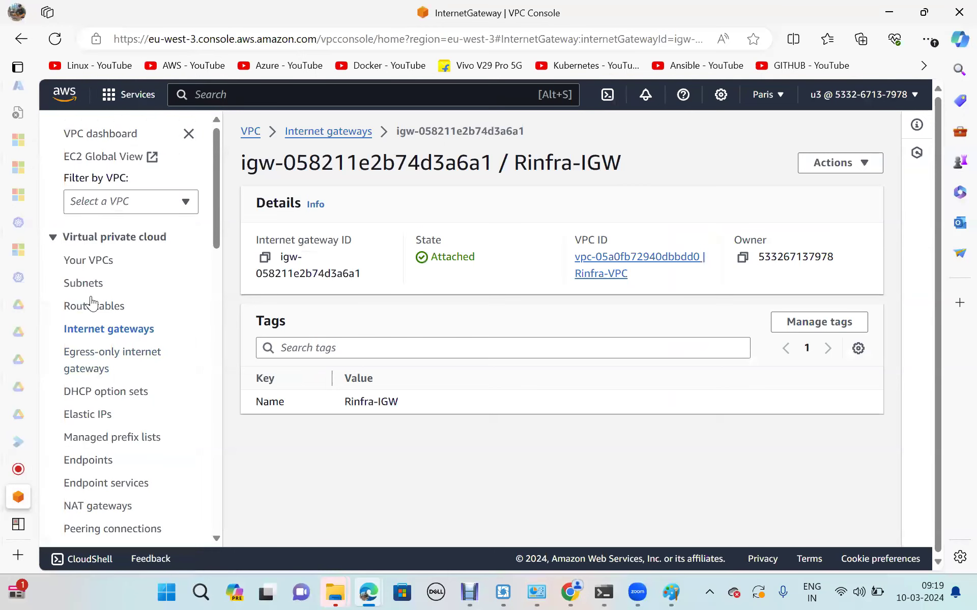
left_click(93, 306)
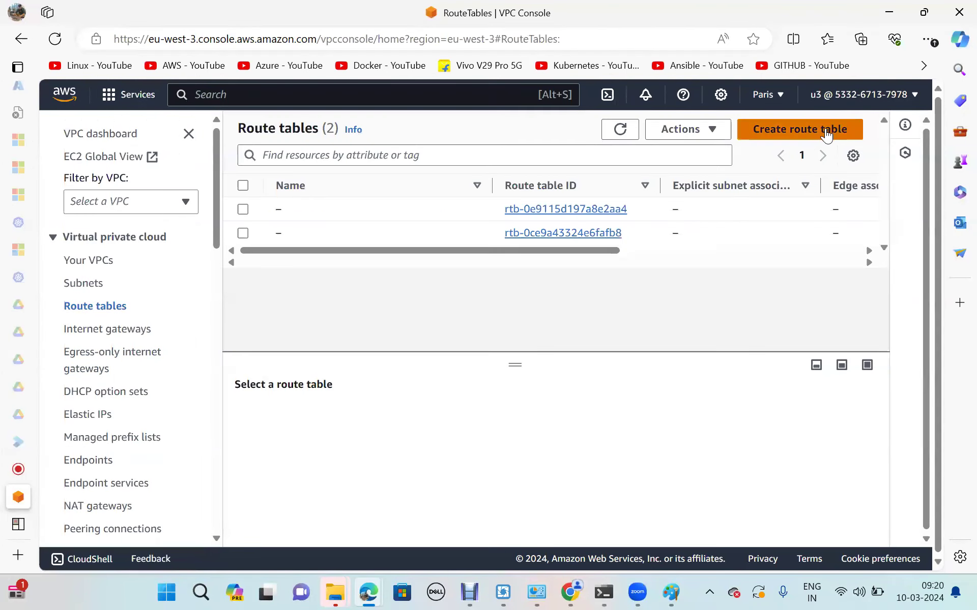
left_click(825, 131)
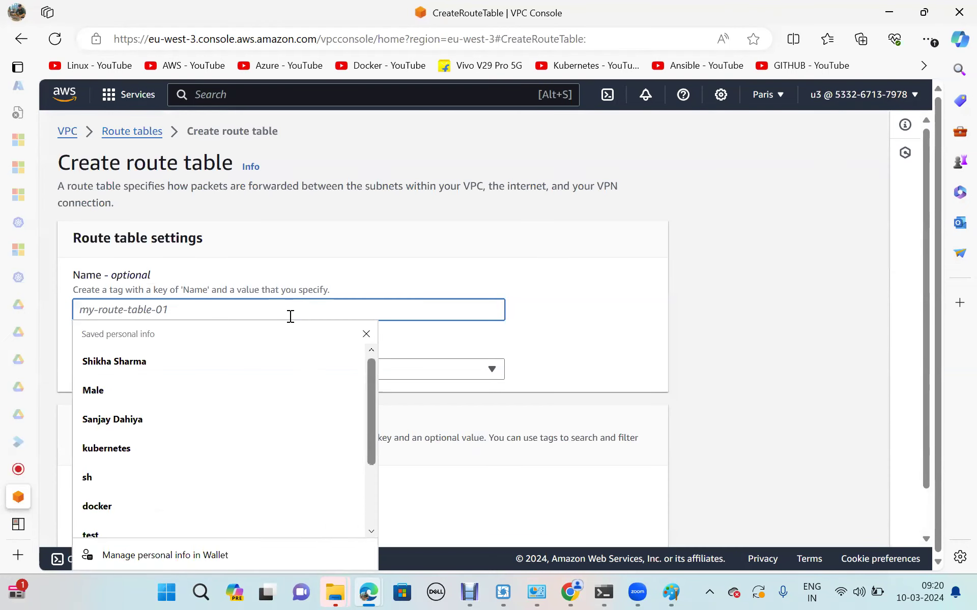
type("Pu")
key("BackSpace")
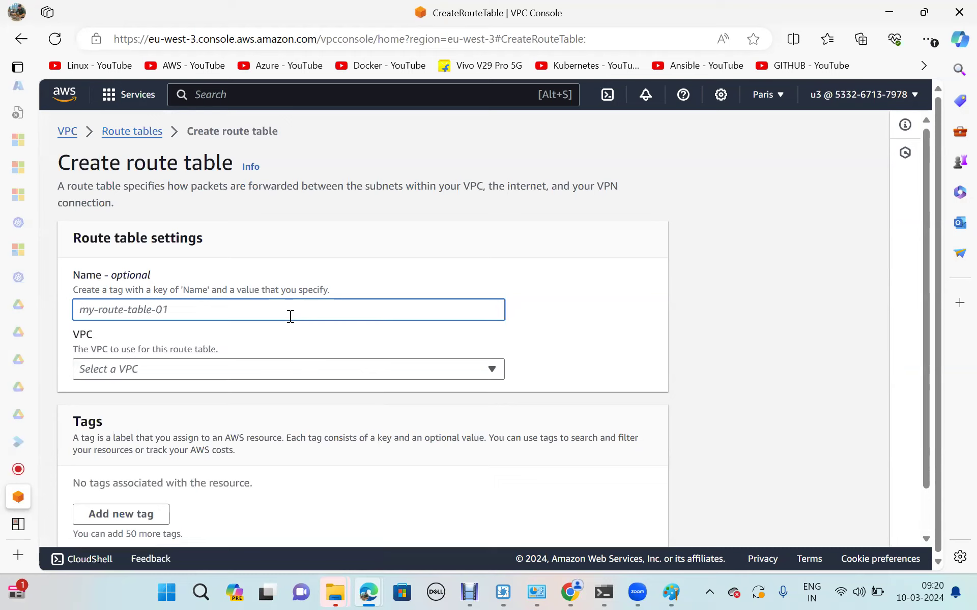
type("Public-RT")
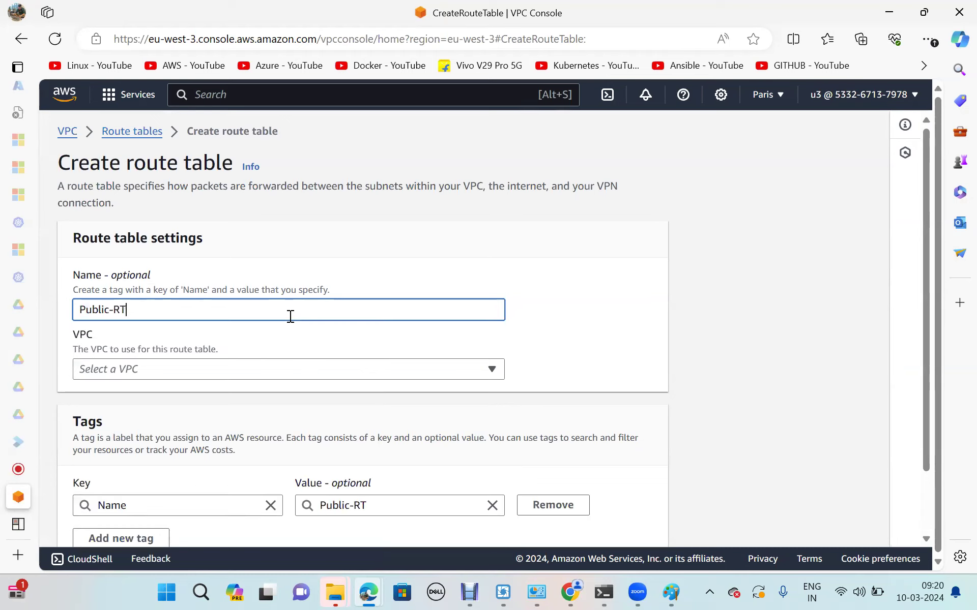
left_click(274, 372)
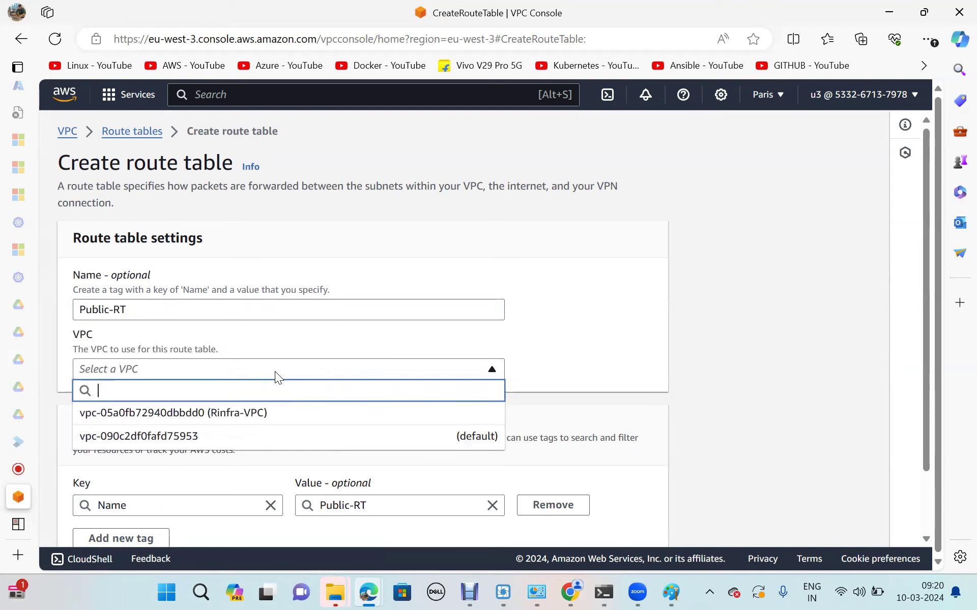
left_click(220, 414)
scroll(220, 414, "down", 2)
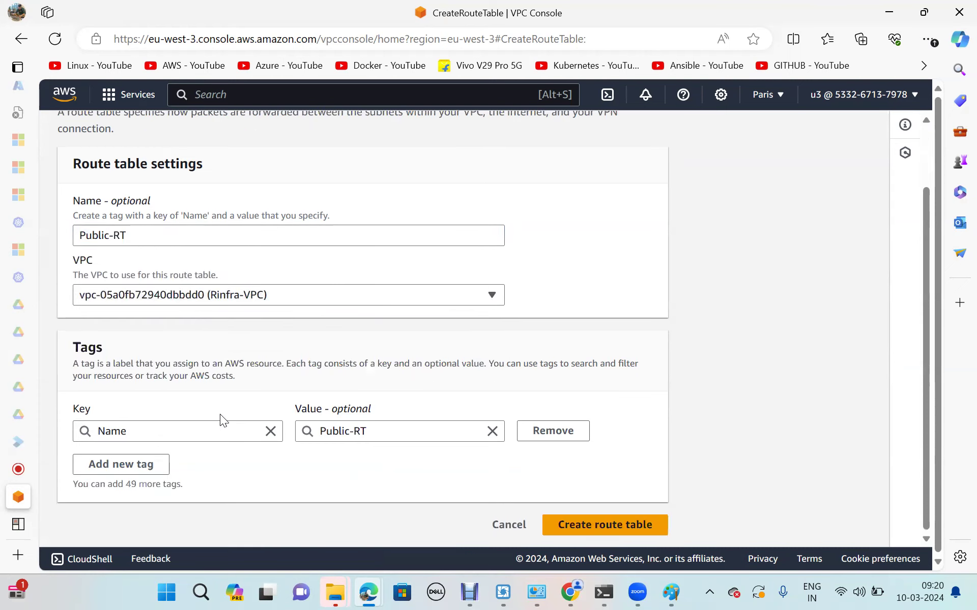
left_click(606, 527)
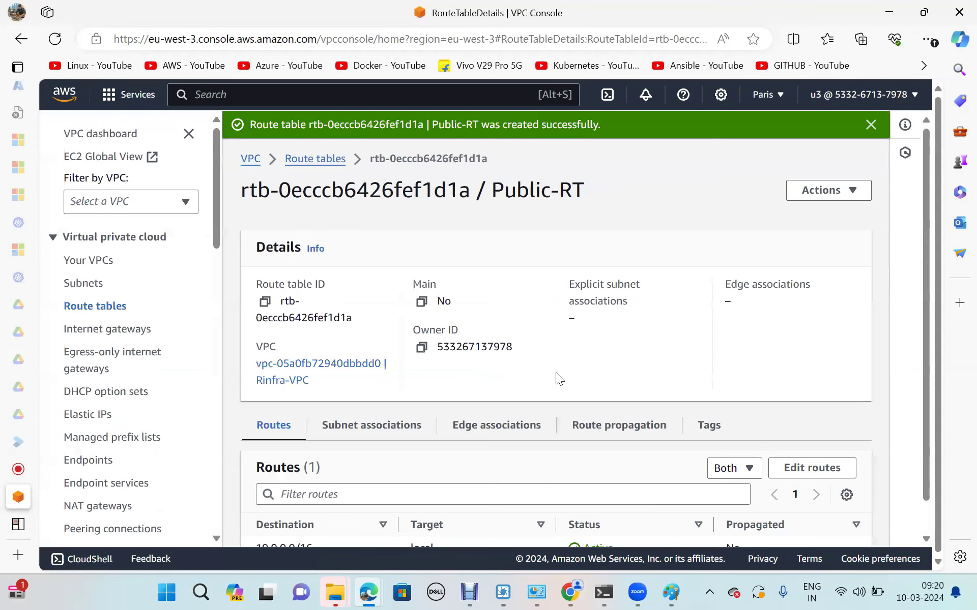
- Associate the Public-1 and Public-2 subnets with the Public-RT route table
scroll(560, 379, "down", 1)
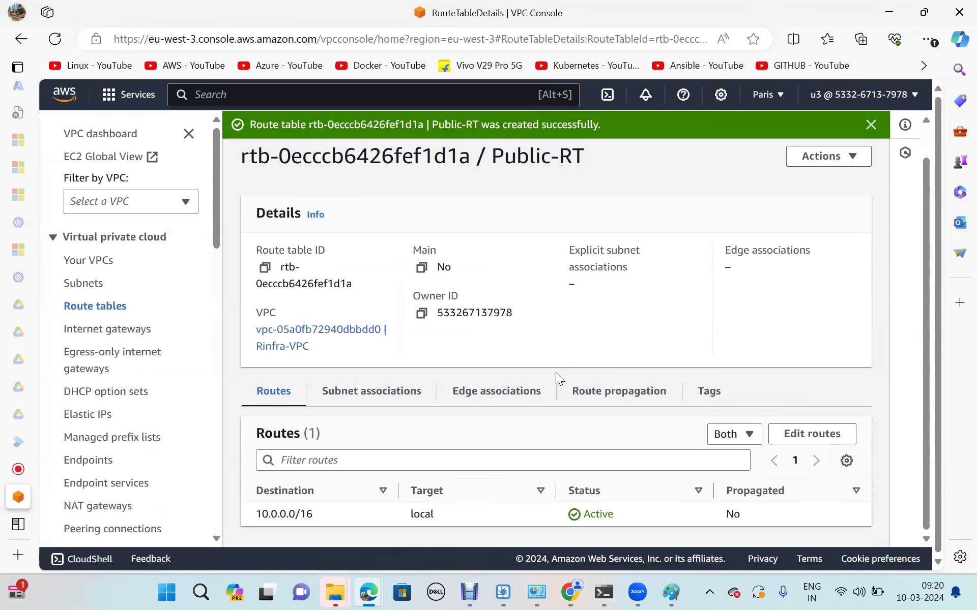
left_click(386, 394)
left_click(738, 435)
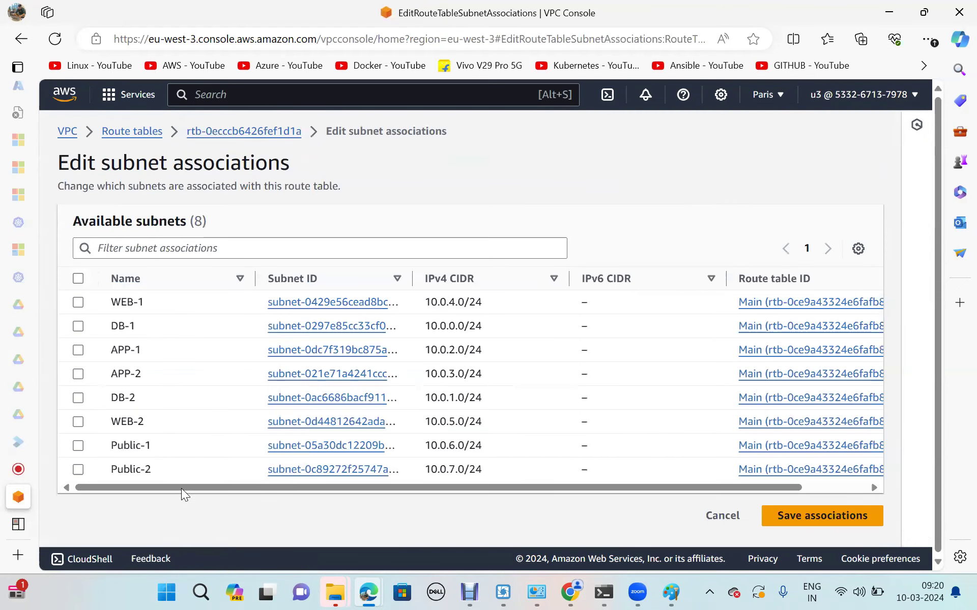
left_click(78, 446)
left_click(78, 470)
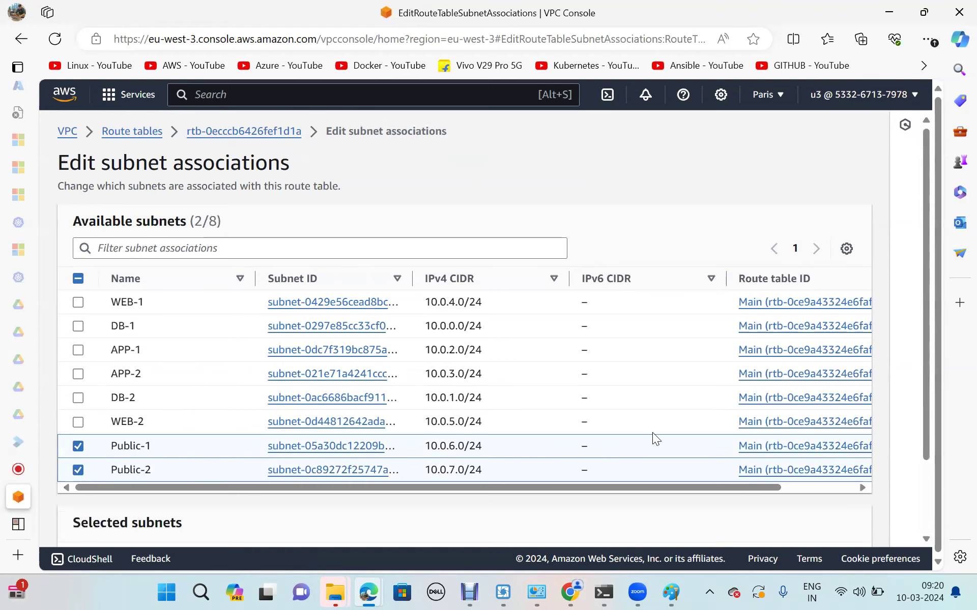
scroll(652, 432, "down", 2)
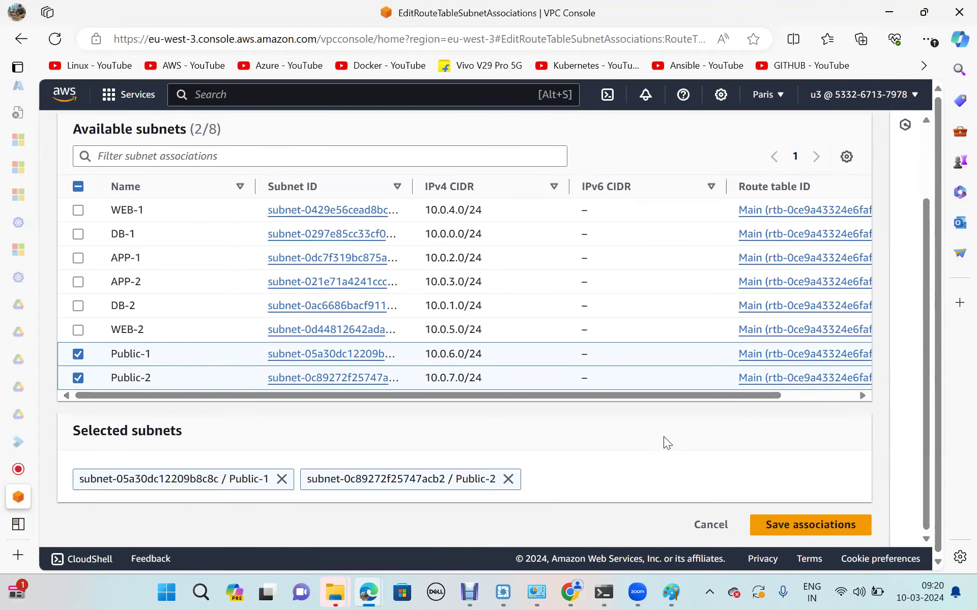
left_click(808, 527)
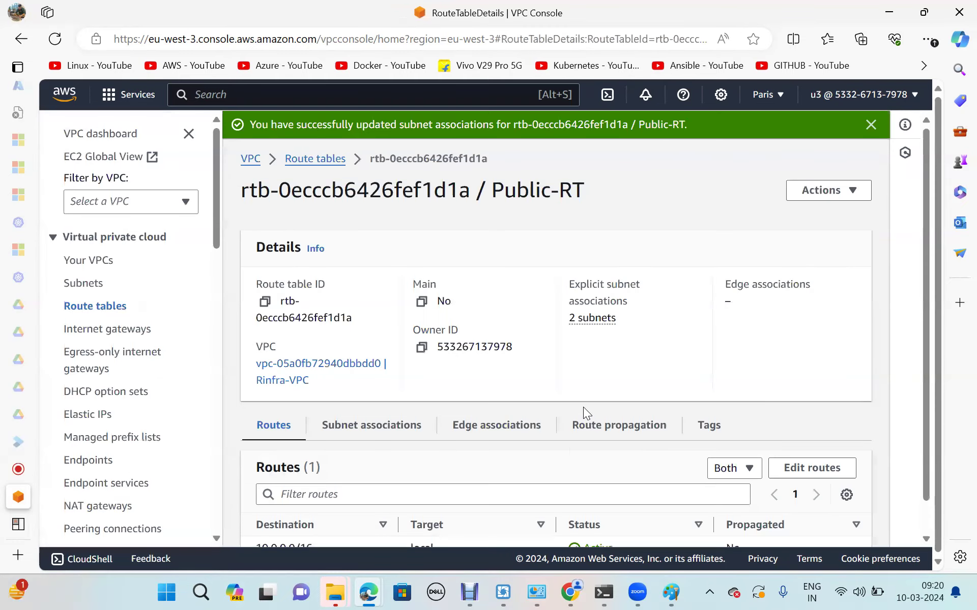
- Add a second route with destination 0.0.0.0/0 to the Public-RT route table
scroll(571, 340, "down", 1)
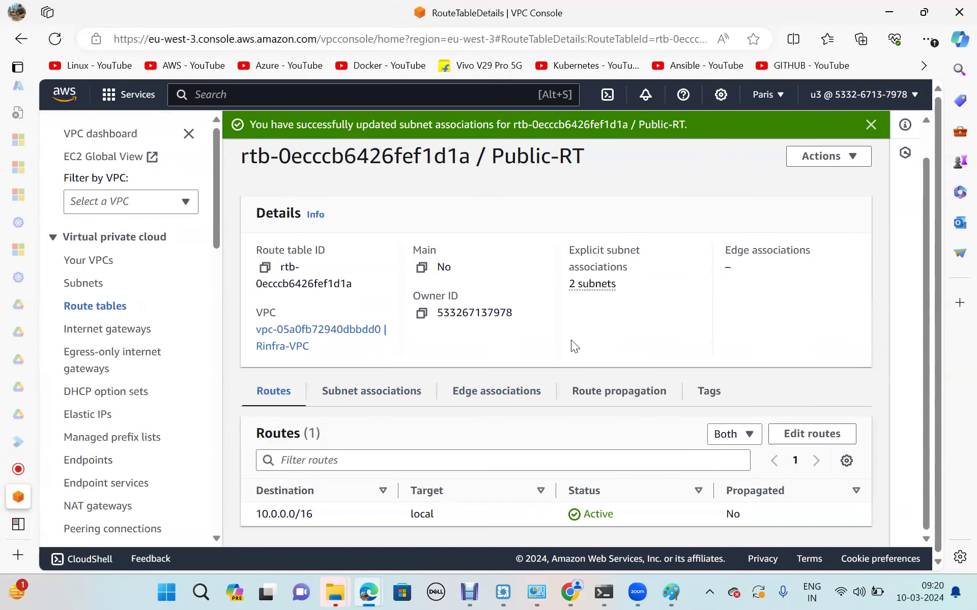
left_click(380, 401)
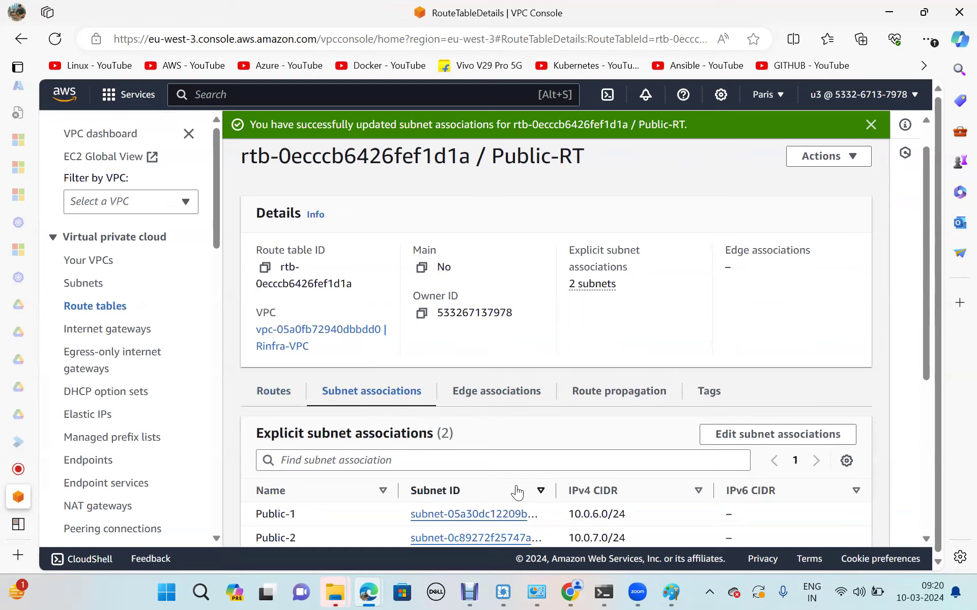
left_click(276, 401)
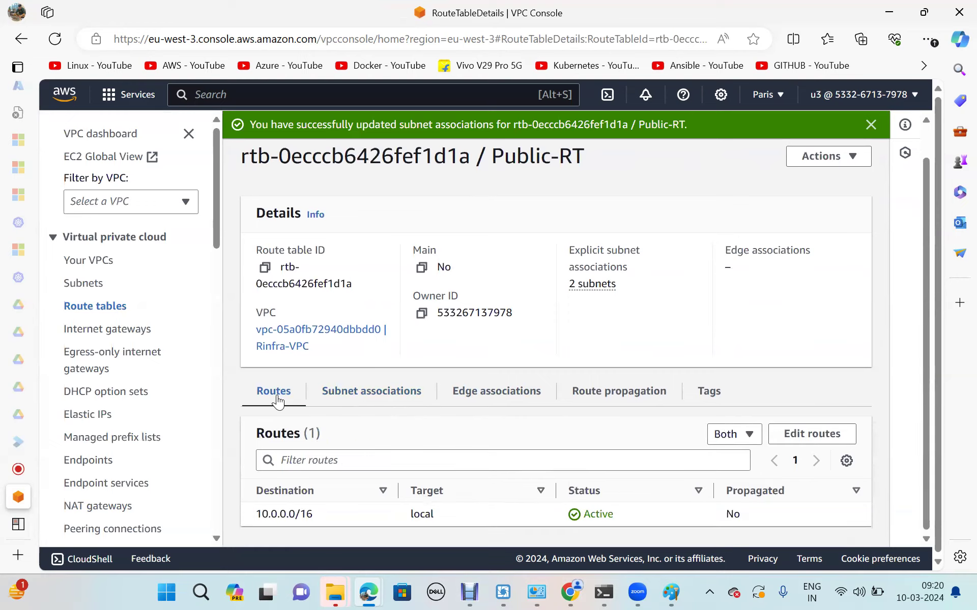
left_click(828, 438)
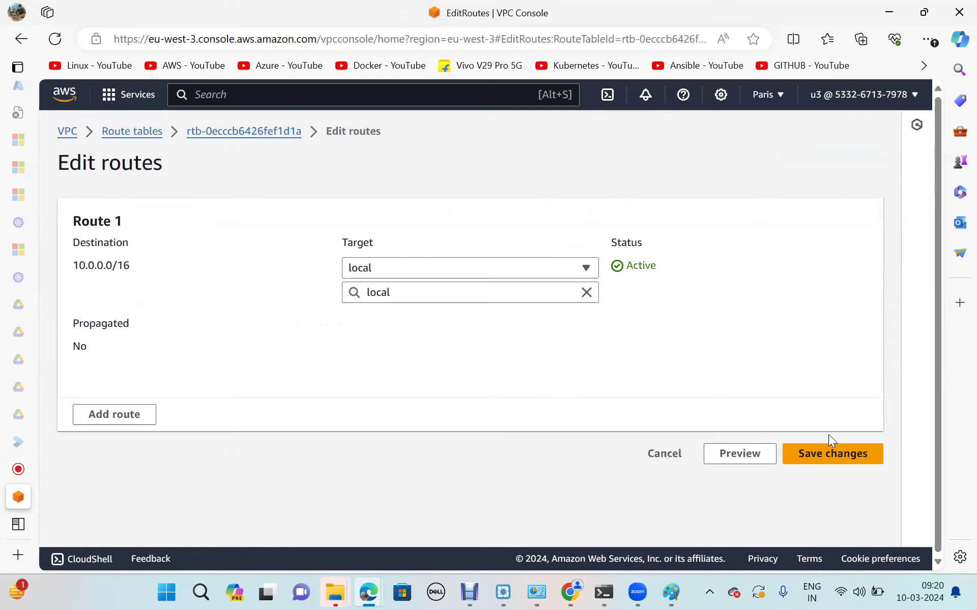
left_click(119, 416)
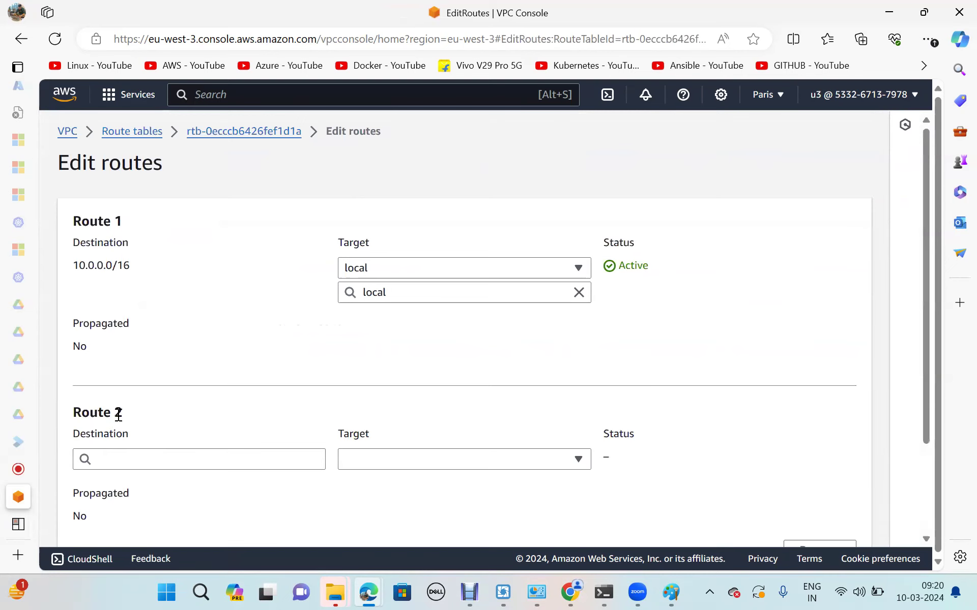
left_click(122, 461)
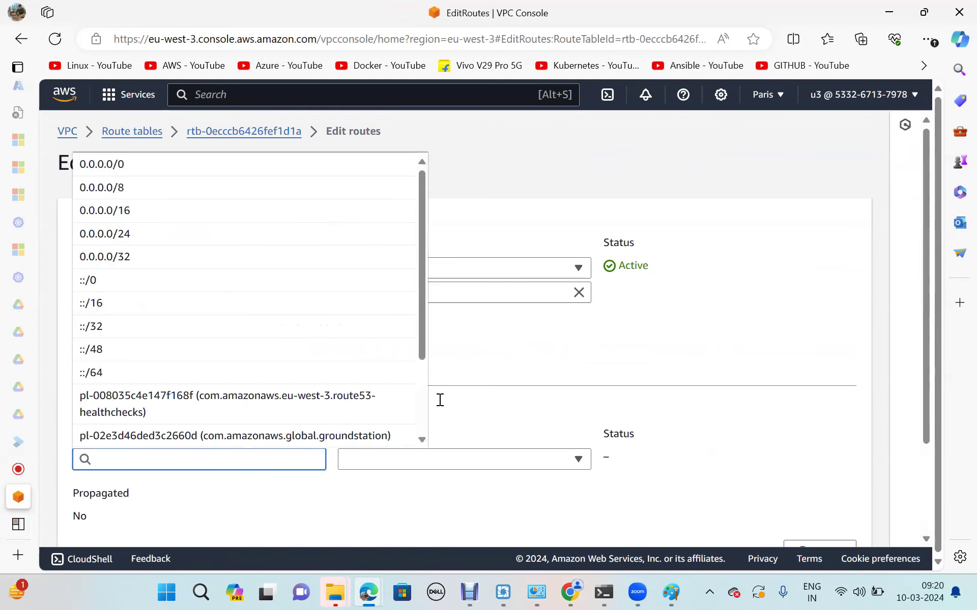
scroll(515, 393, "down", 2)
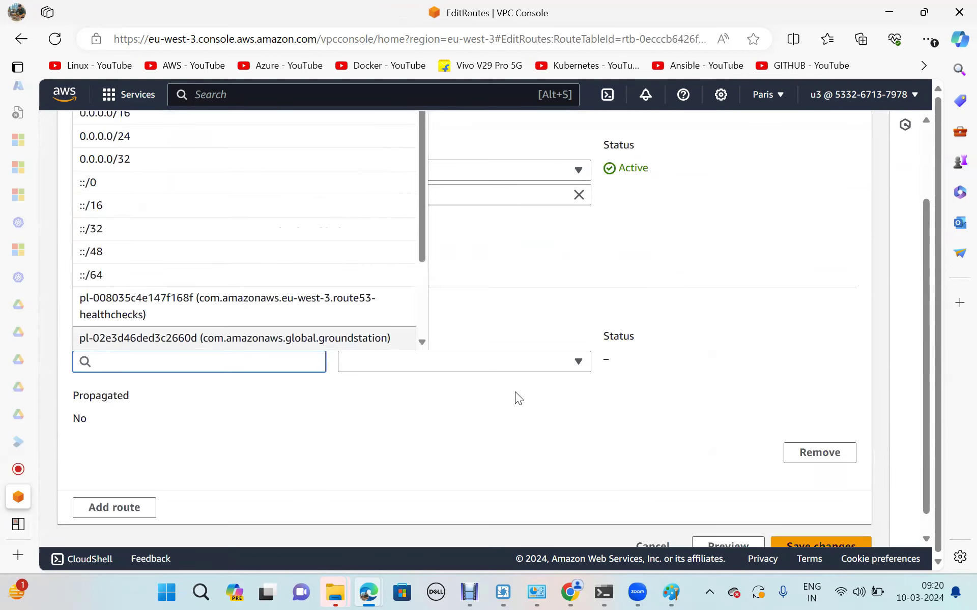
type("0.0.0")
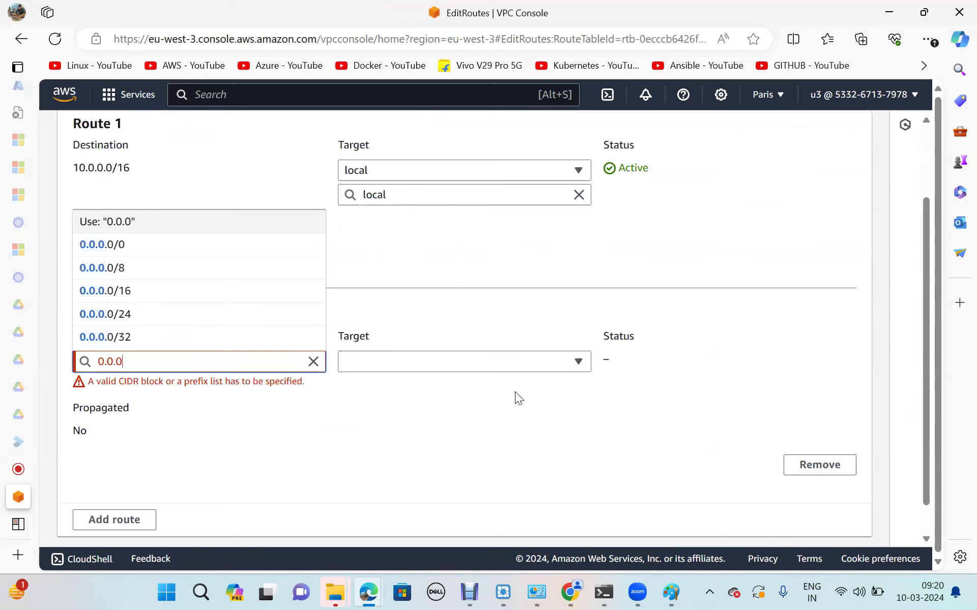
type(".0/0")
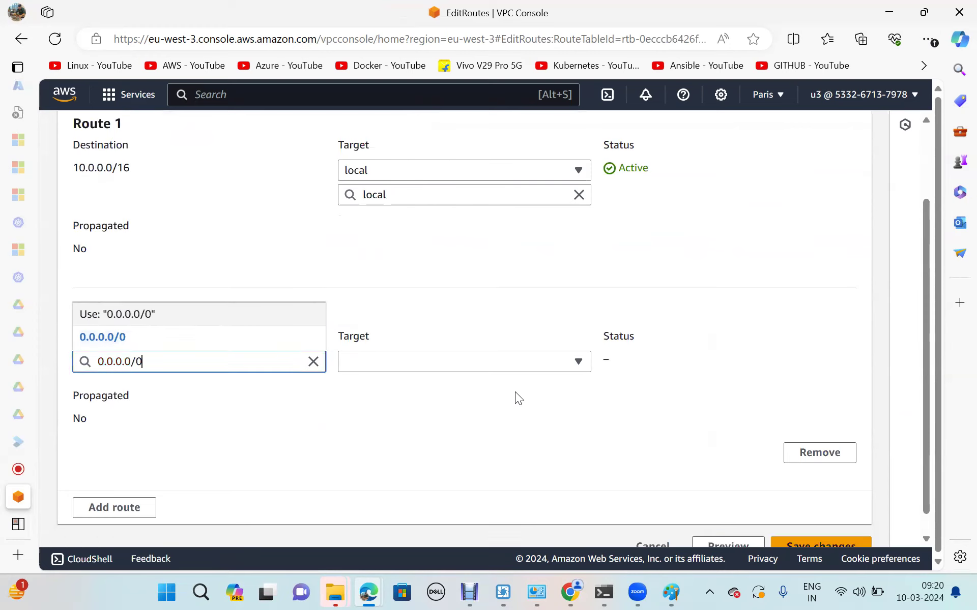
left_click(267, 424)
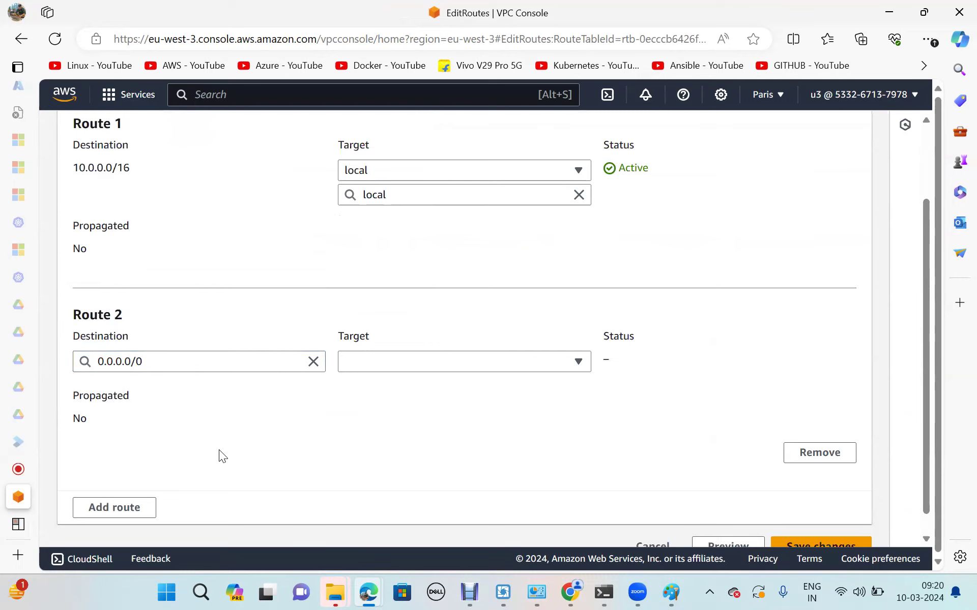
- Add a third route with destination ::/0 to the route table
scroll(277, 430, "down", 1)
left_click(124, 488)
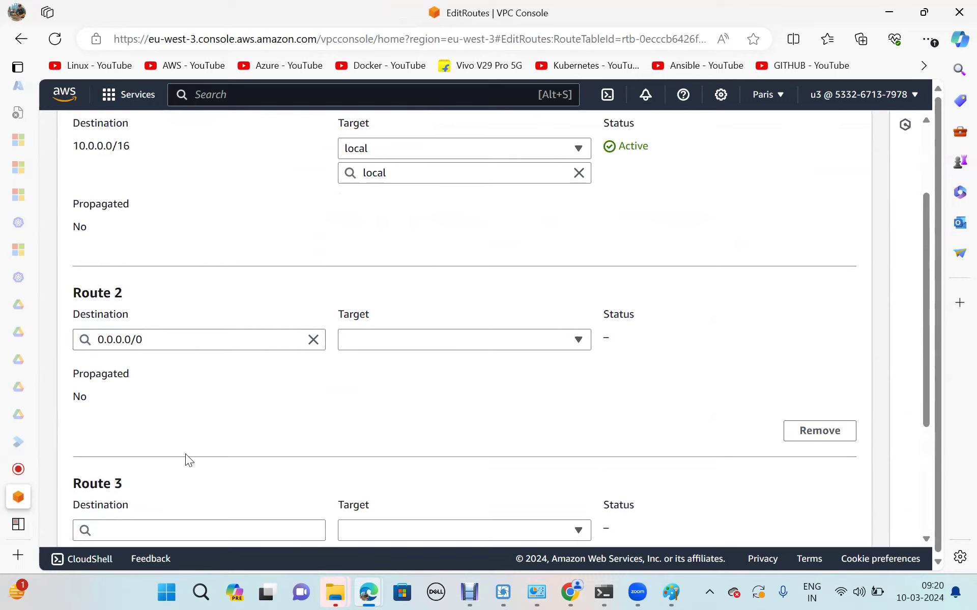
scroll(168, 468, "down", 1)
left_click(149, 486)
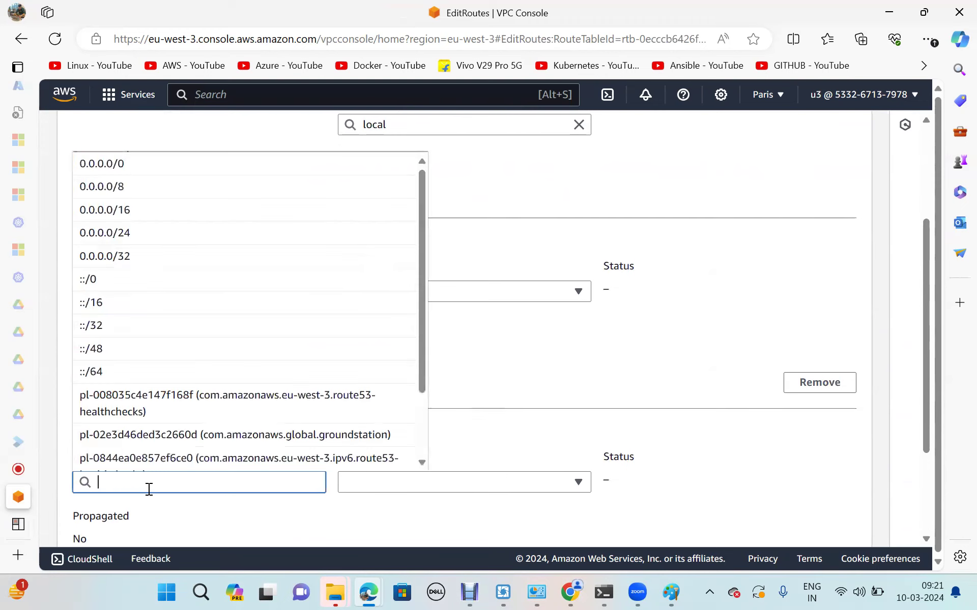
left_click(120, 283)
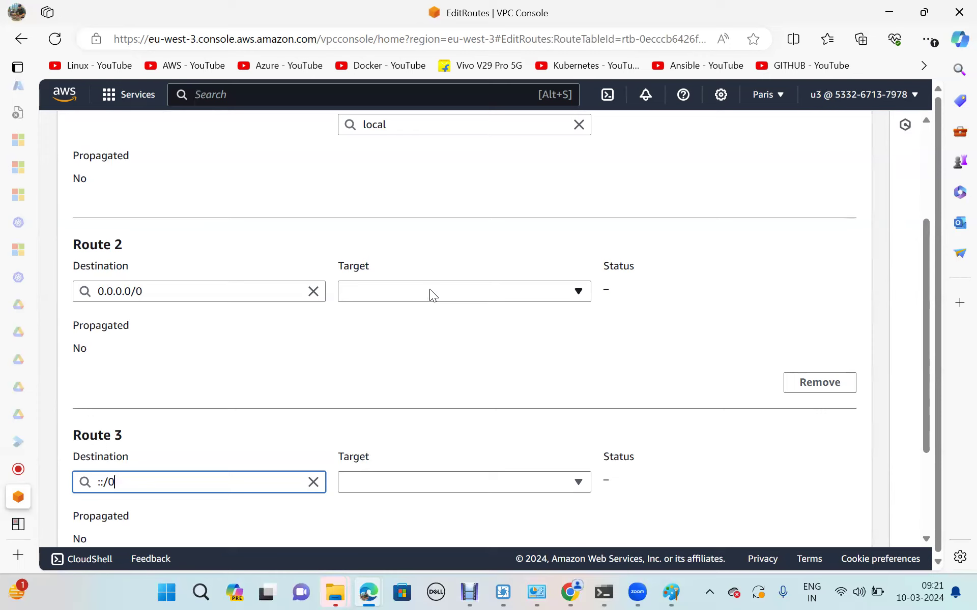
- Set the target of the 0.0.0.0/0 route to the internet gateway Rinfra-IGW
left_click(456, 302)
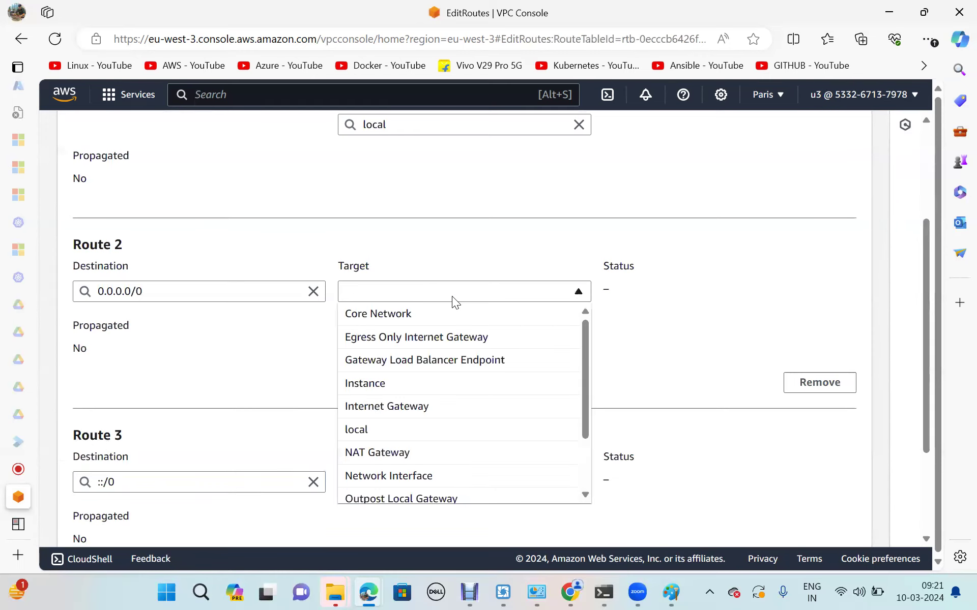
left_click(428, 407)
left_click(434, 316)
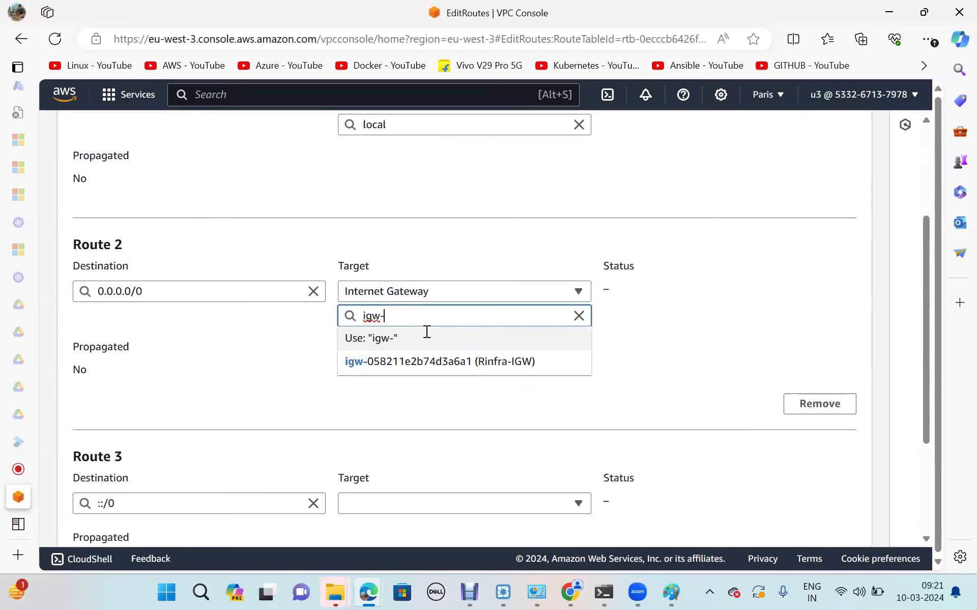
left_click(412, 364)
scroll(455, 389, "down", 1)
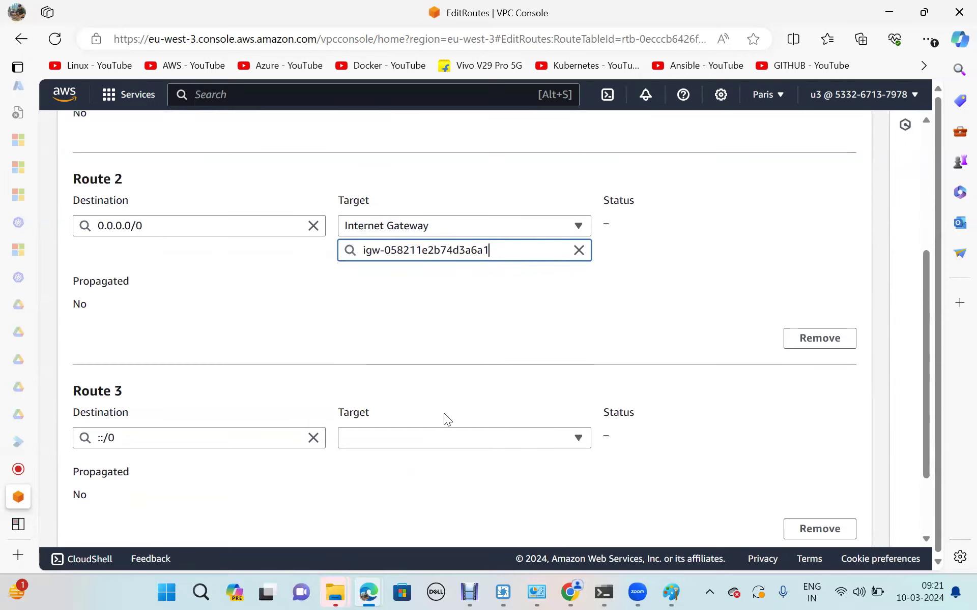
- Set the target of the ::/0 route to the Rinfra-IGW internet gateway and save the route changes
left_click(437, 436)
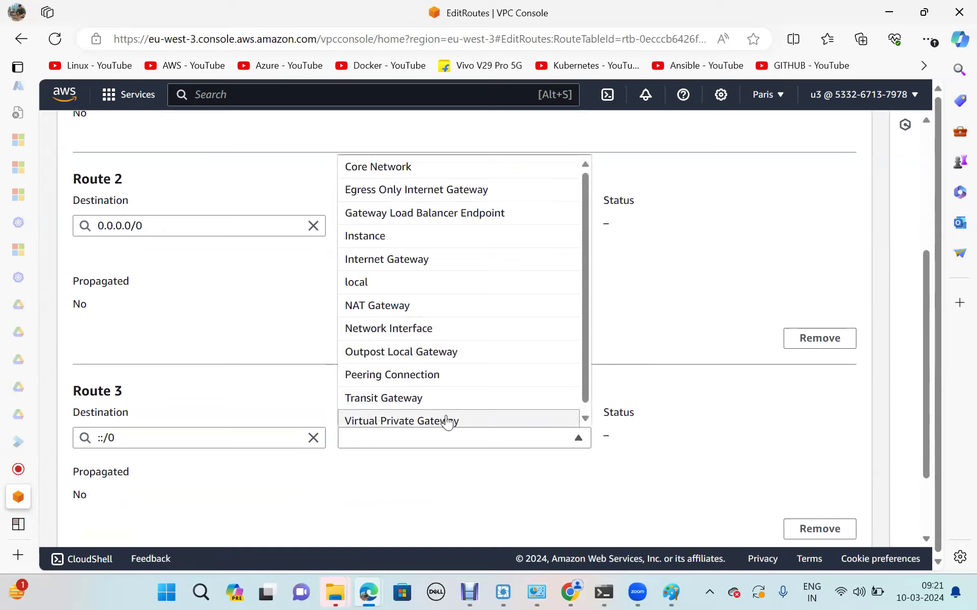
scroll(435, 368, "down", 1)
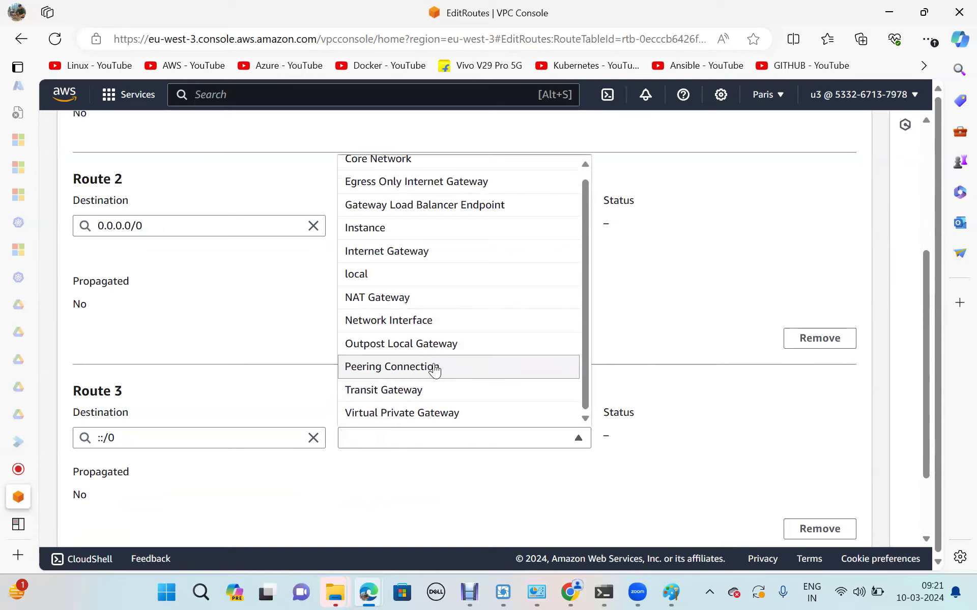
left_click(417, 262)
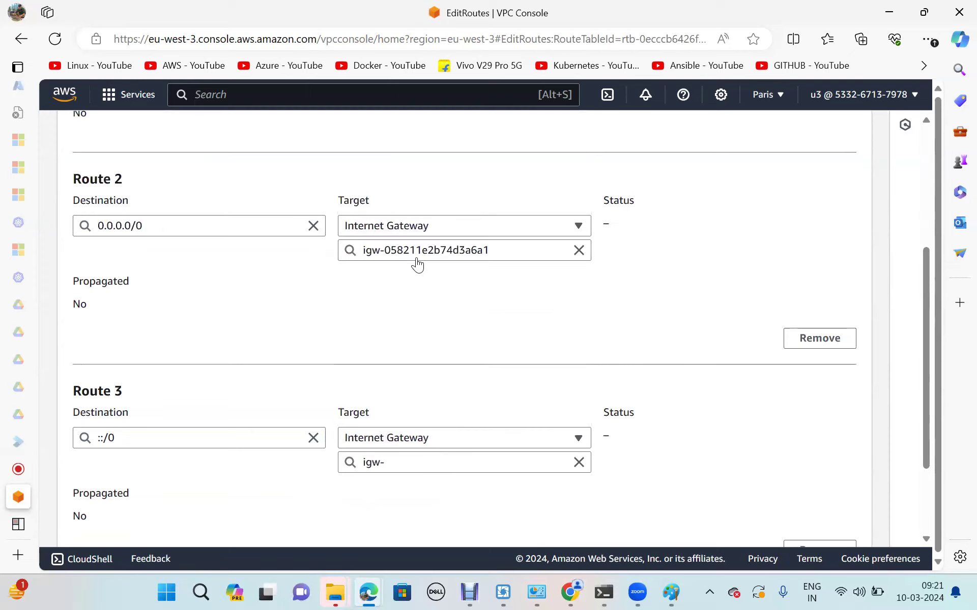
left_click(400, 464)
left_click(429, 438)
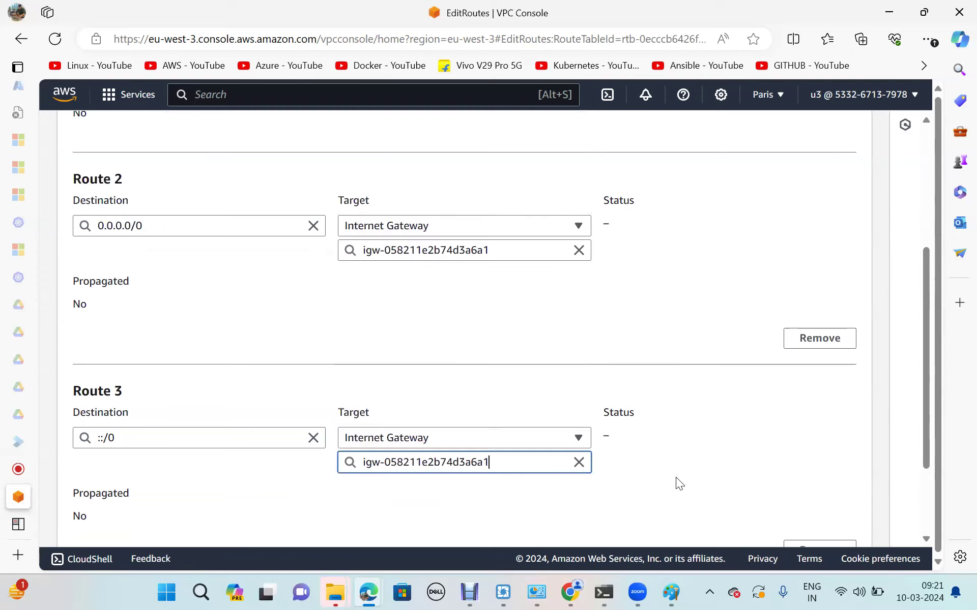
scroll(676, 477, "down", 2)
left_click(820, 525)
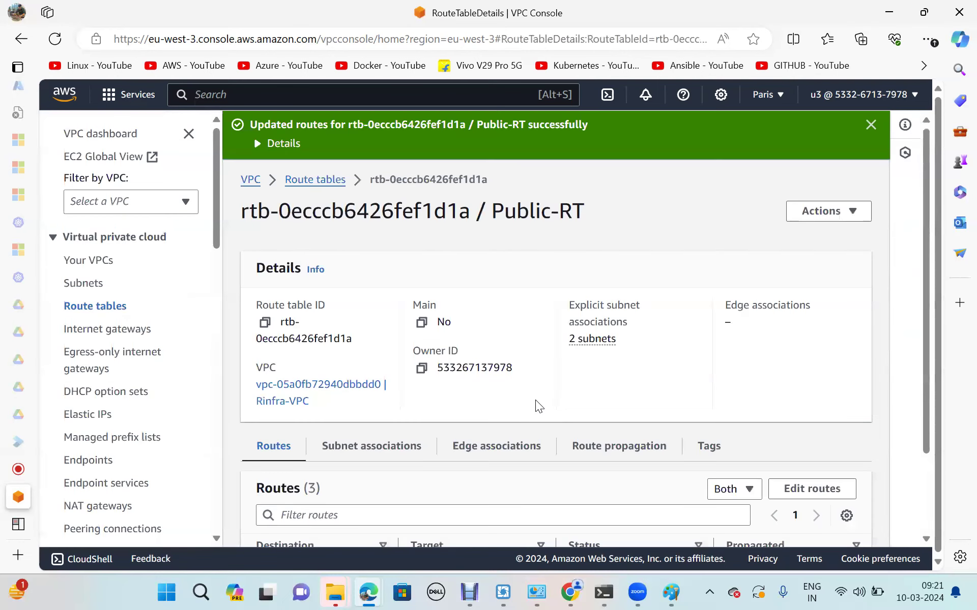
scroll(538, 406, "down", 2)
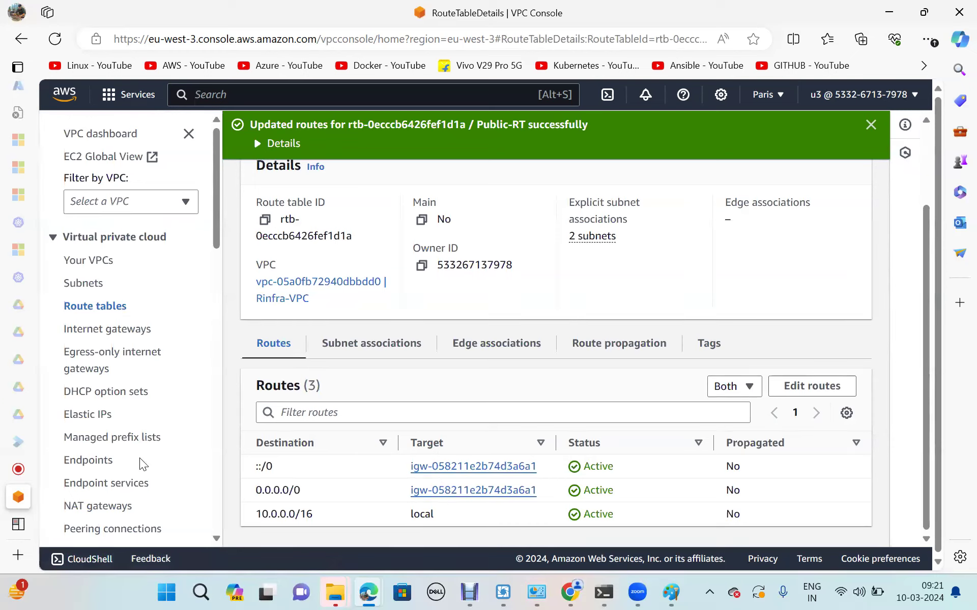
- Check the Google Meet call, then compare the VPC diagram in Paint with the Public-RT routes in the VPC console
mouse_move(23, 473)
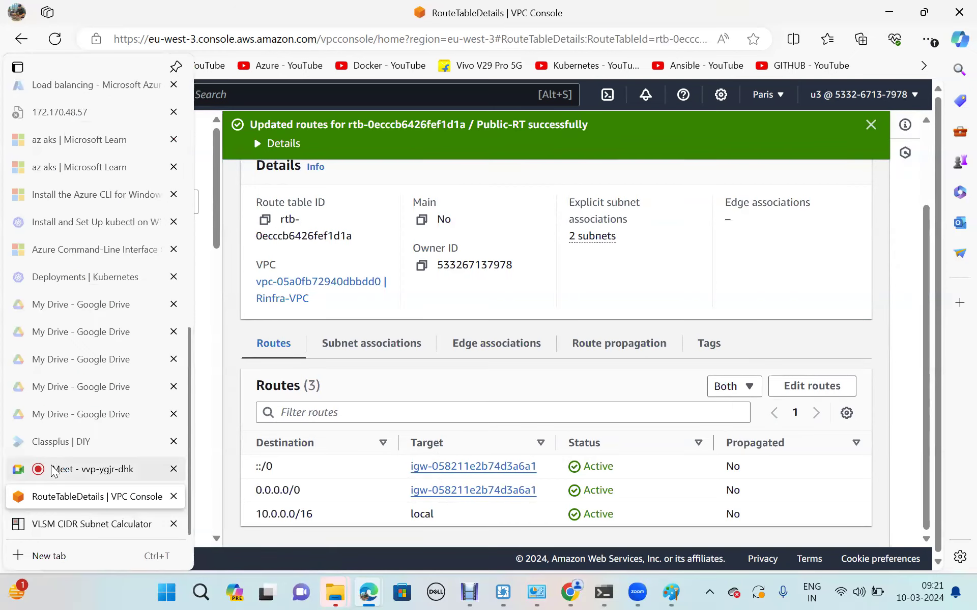
left_click(81, 469)
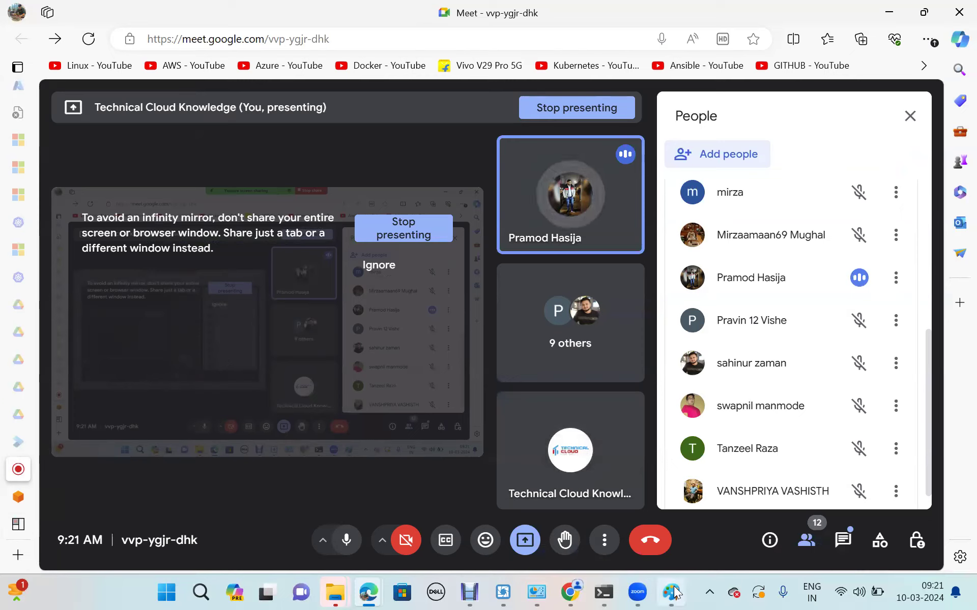
mouse_move(674, 592)
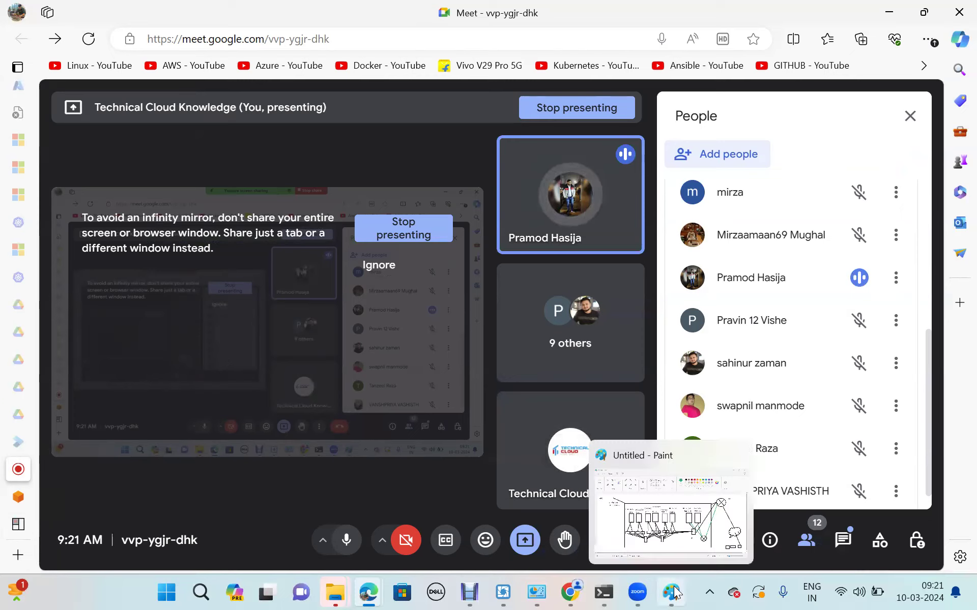
left_click(677, 496)
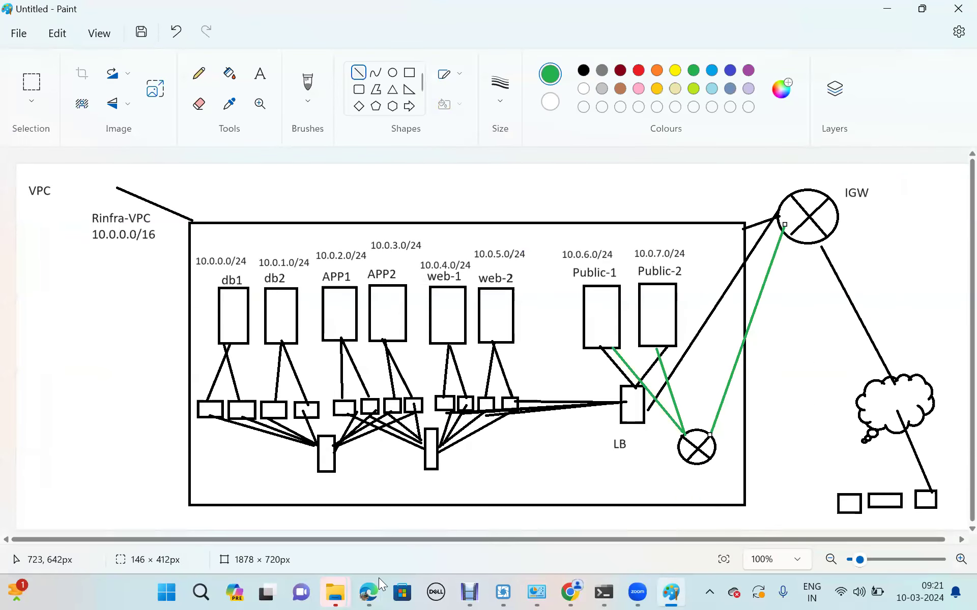
mouse_move(367, 592)
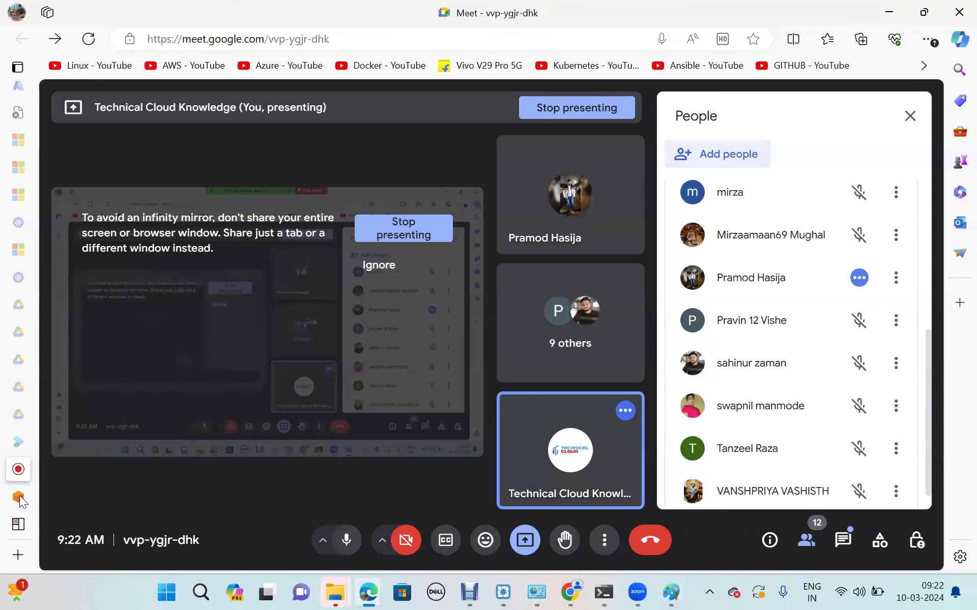
mouse_move(19, 502)
left_click(51, 497)
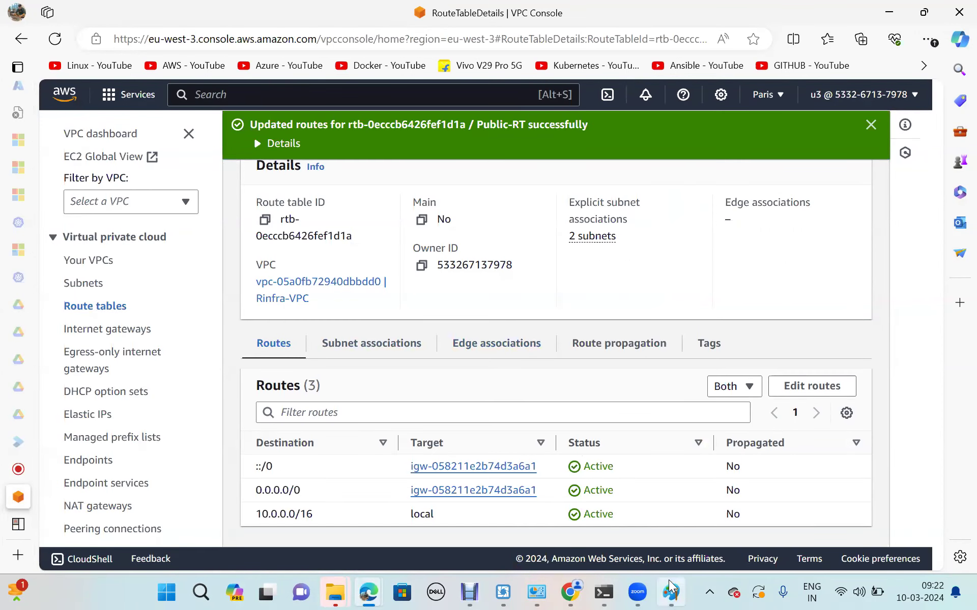
mouse_move(672, 592)
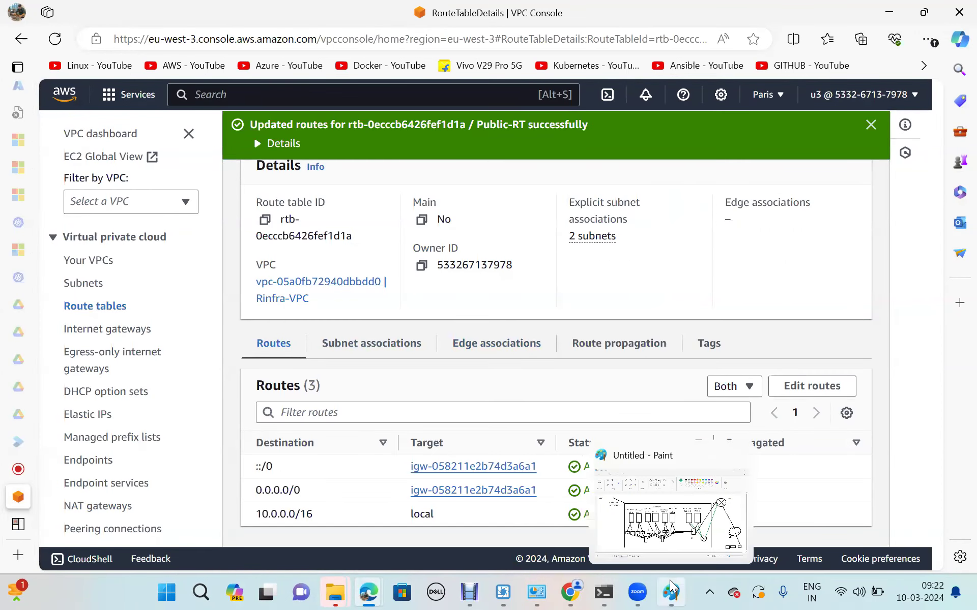
left_click(678, 523)
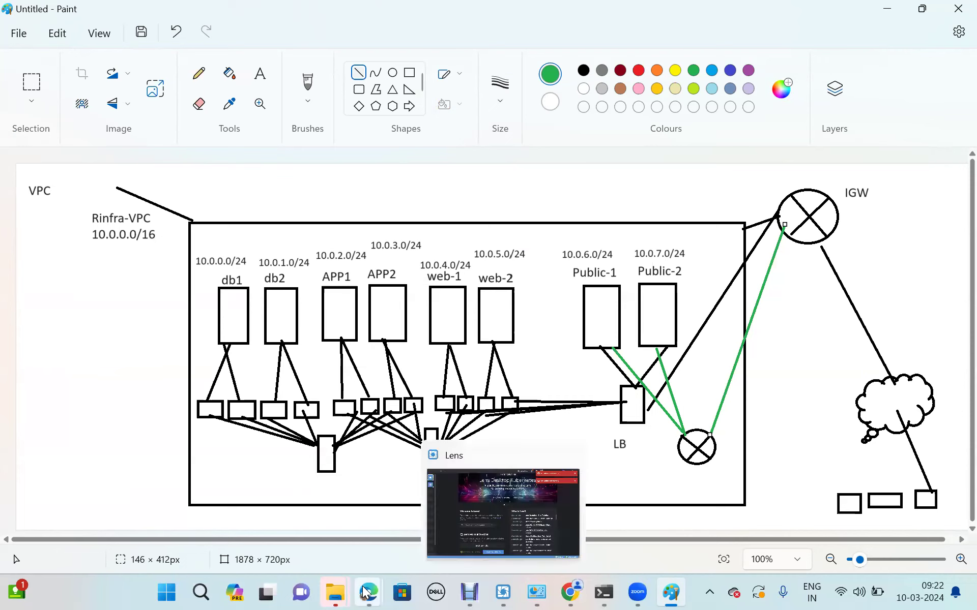
- Switch to the Google Meet call in Edge to review its participant list, then return to the Public-RT details in the VPC console
mouse_move(365, 592)
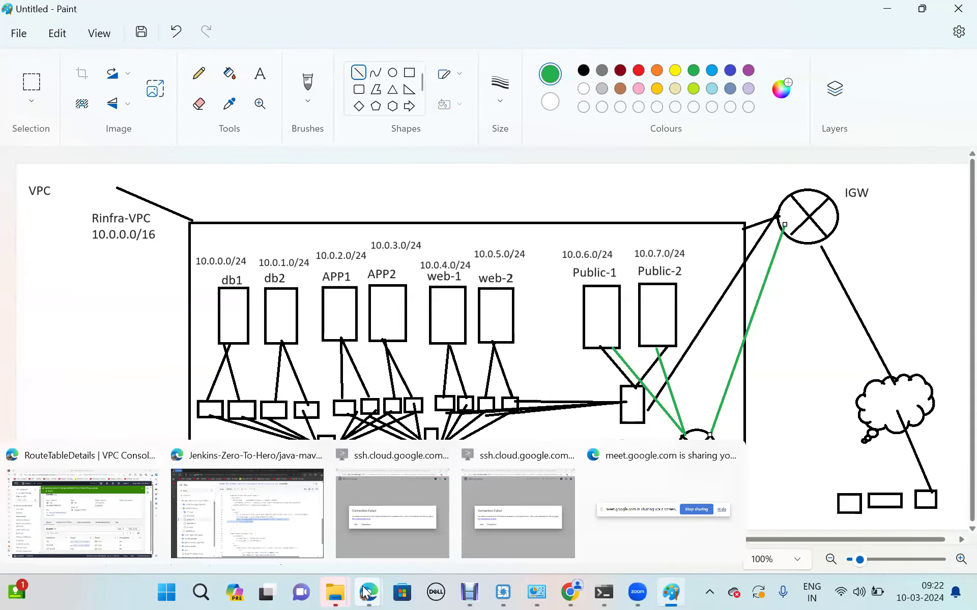
left_click(80, 519)
mouse_move(28, 476)
left_click(58, 474)
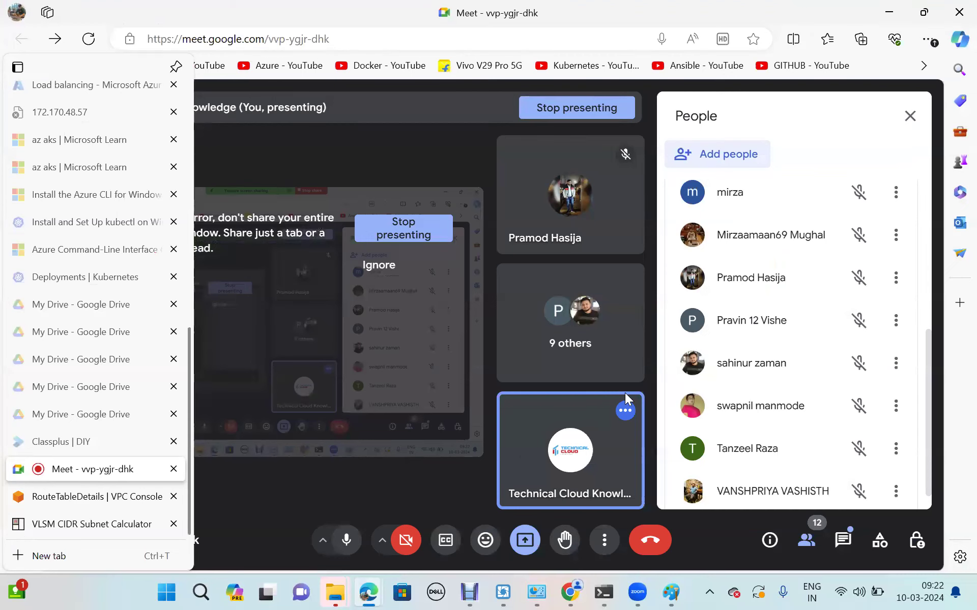
scroll(751, 370, "up", 2)
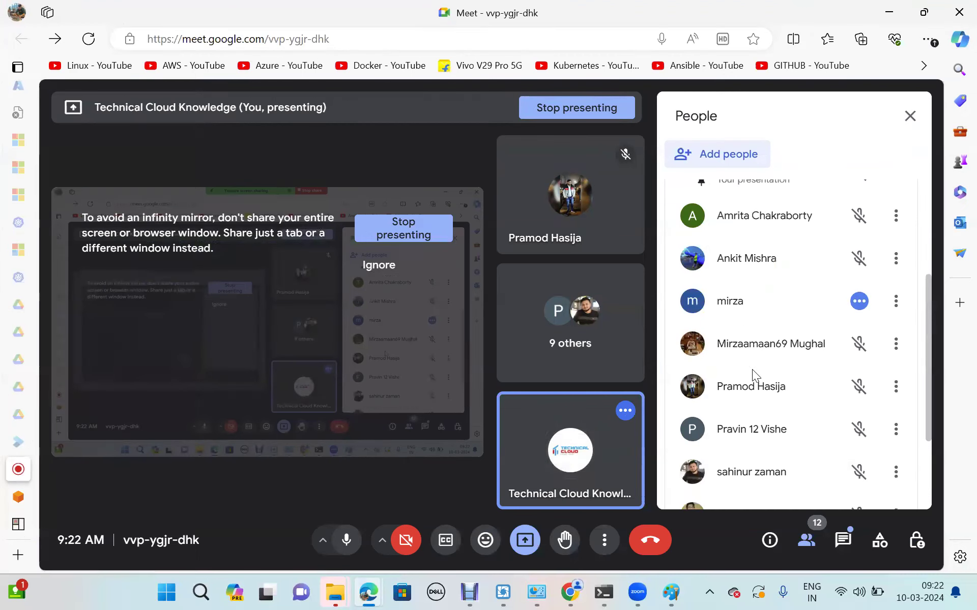
scroll(752, 369, "up", 3)
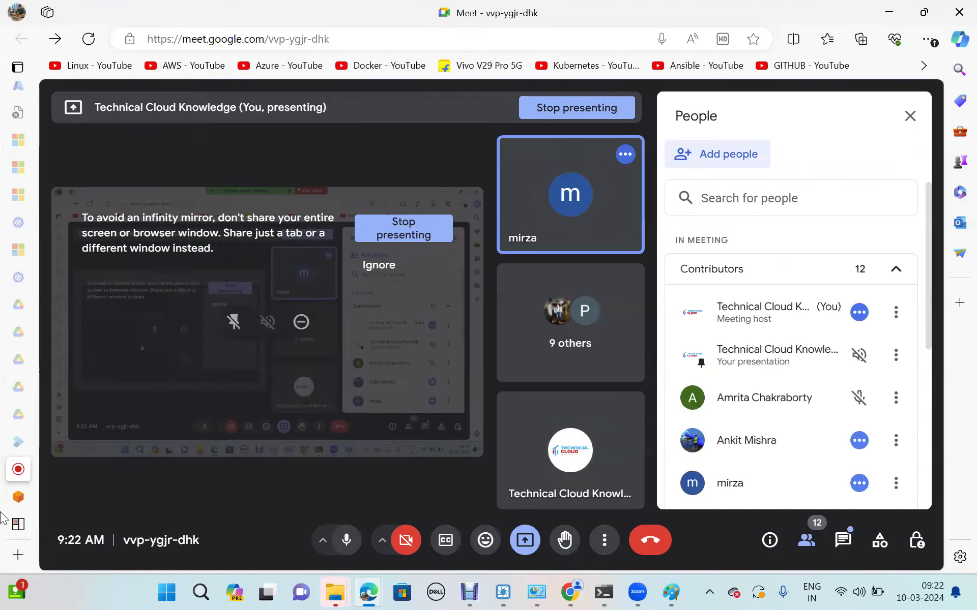
mouse_move(18, 499)
left_click(71, 497)
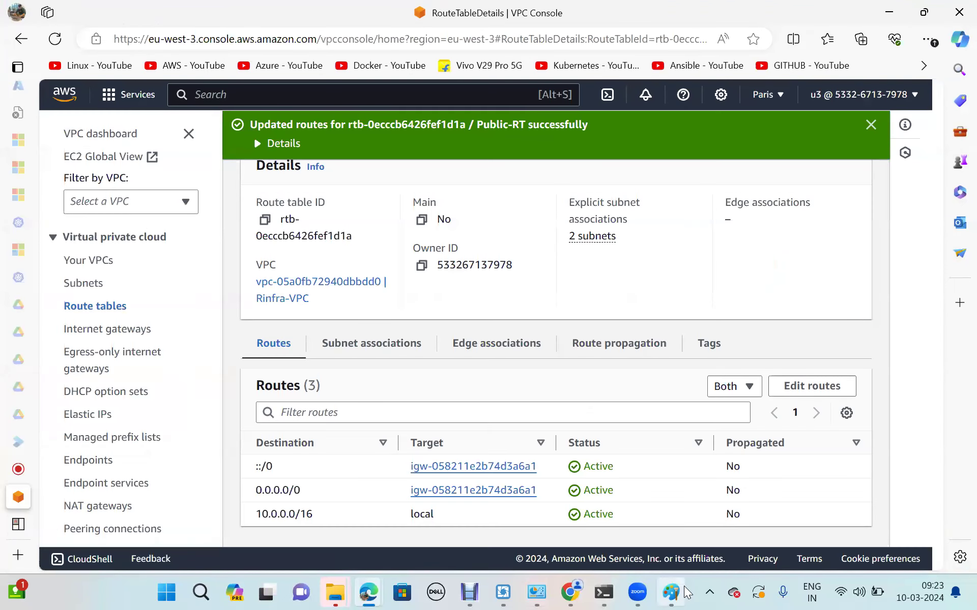
- Switch to the VPC diagram in Paint and choose the oval shape for drawing
mouse_move(671, 591)
left_click(691, 555)
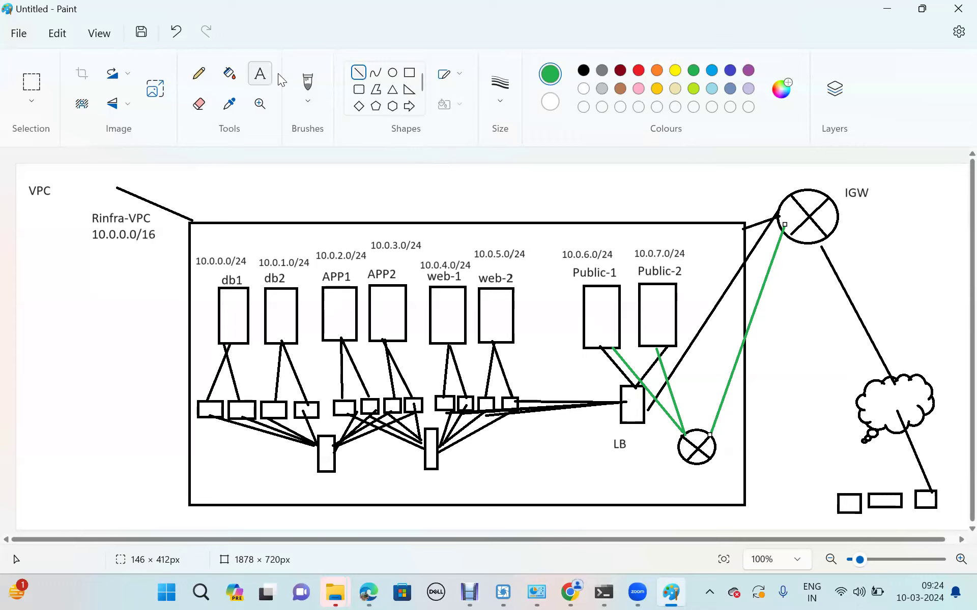
left_click(392, 72)
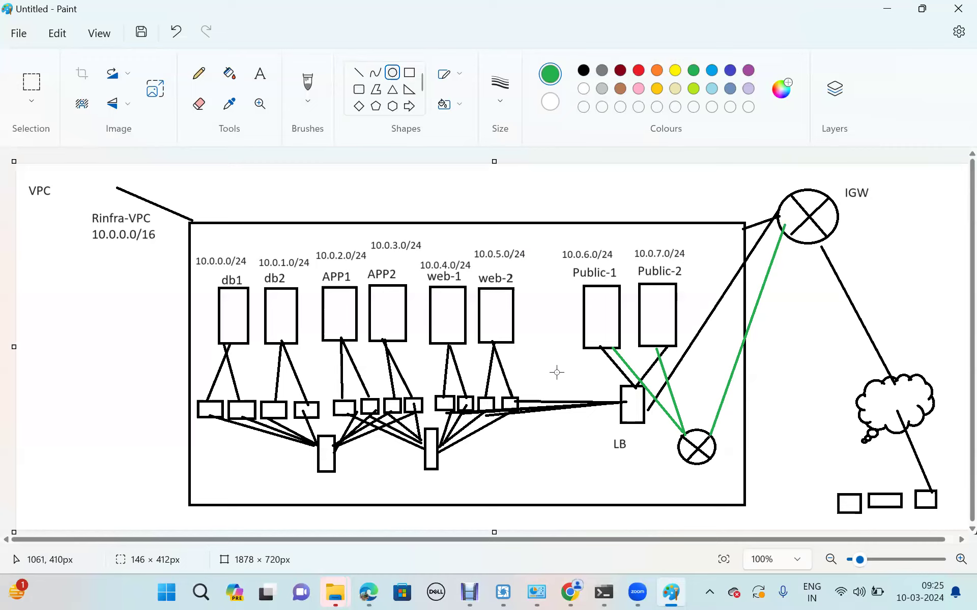
left_click_drag(556, 370, 582, 399)
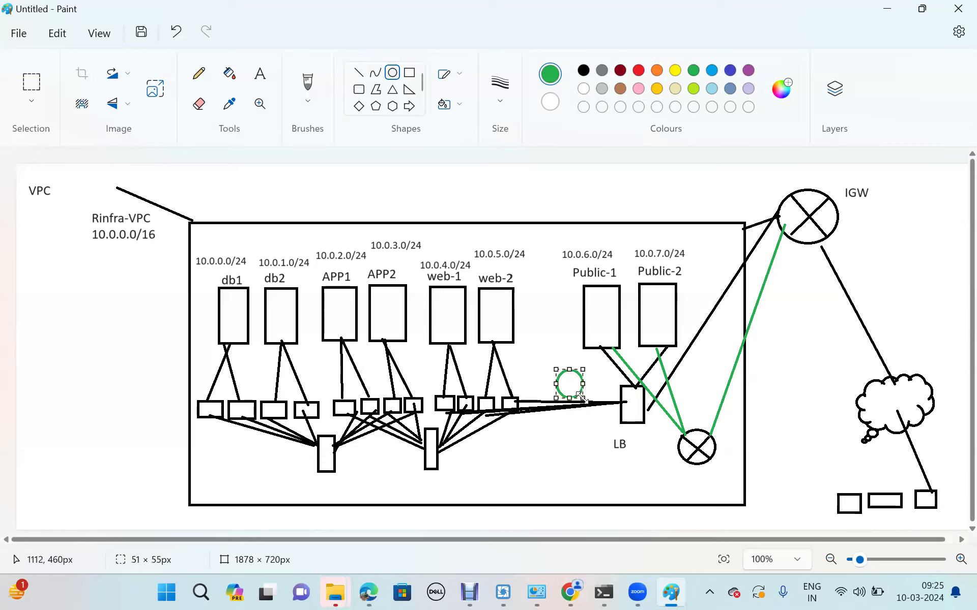
key("ctrl+z")
left_click(674, 72)
left_click_drag(552, 371, 582, 400)
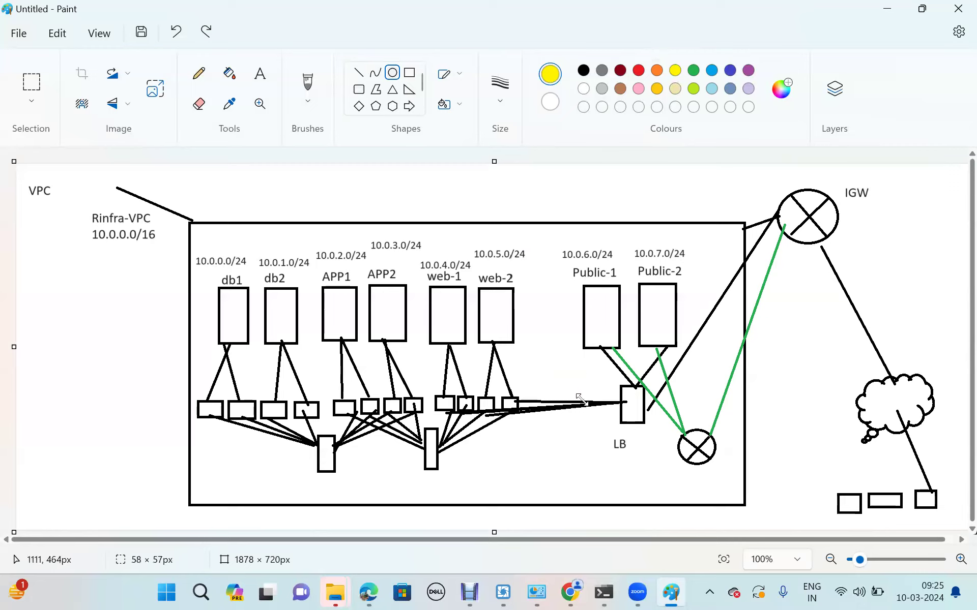
- Draw a purple circle of about 60 × 60 px just below and to the left of the Public-1 subnet box
left_click(747, 71)
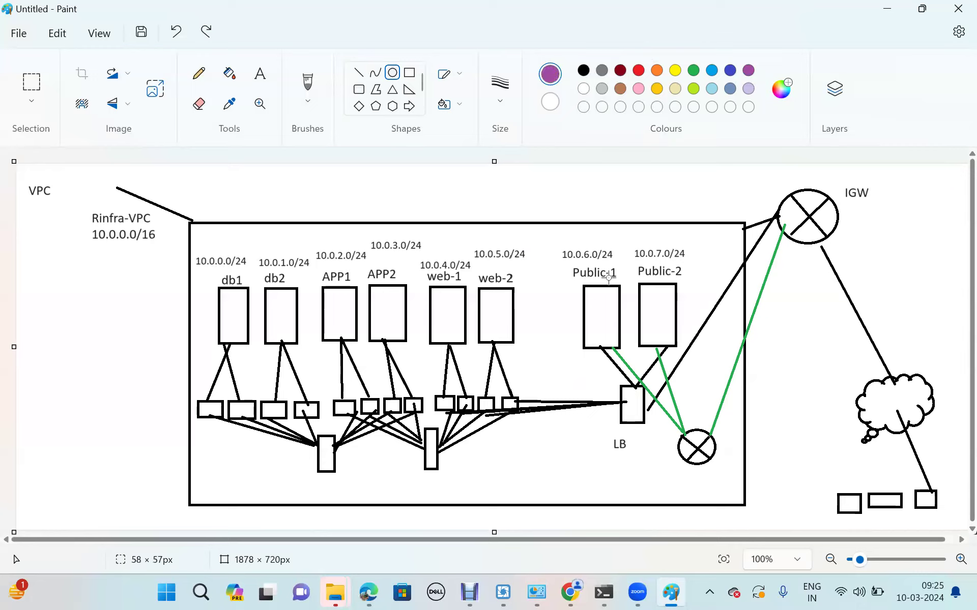
left_click(556, 363)
left_click_drag(559, 382, 586, 393)
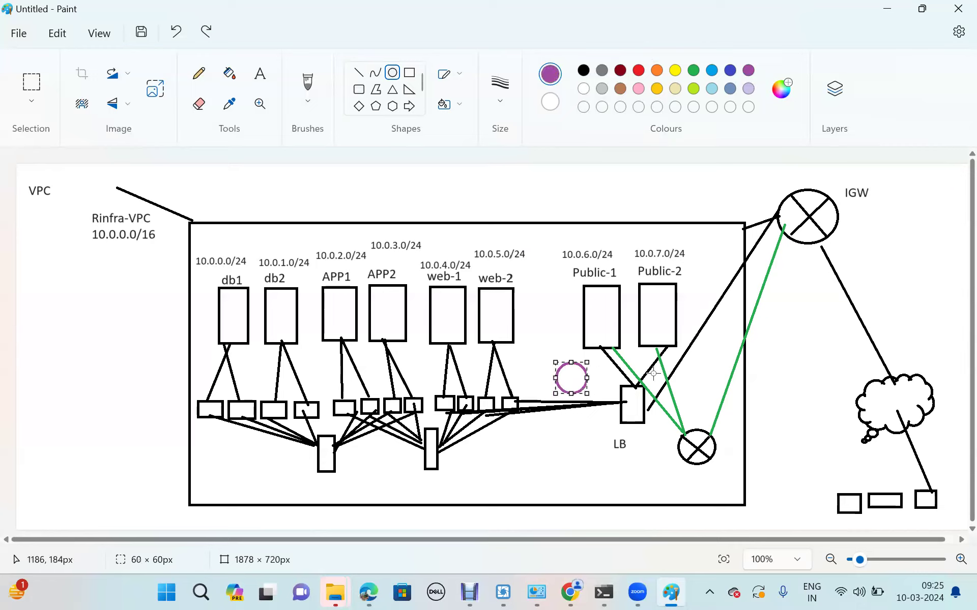
left_click(700, 373)
- Draw purple lines crossing the circle, linking it to the Public-1 and Public-2 boxes, and leading diagonally down to its lower left
left_click(358, 72)
mouse_move(578, 372)
left_mouse_down()
mouse_move(605, 349)
mouse_move(656, 351)
mouse_move(585, 368)
mouse_move(572, 380)
mouse_move(583, 386)
mouse_move(569, 391)
left_mouse_up()
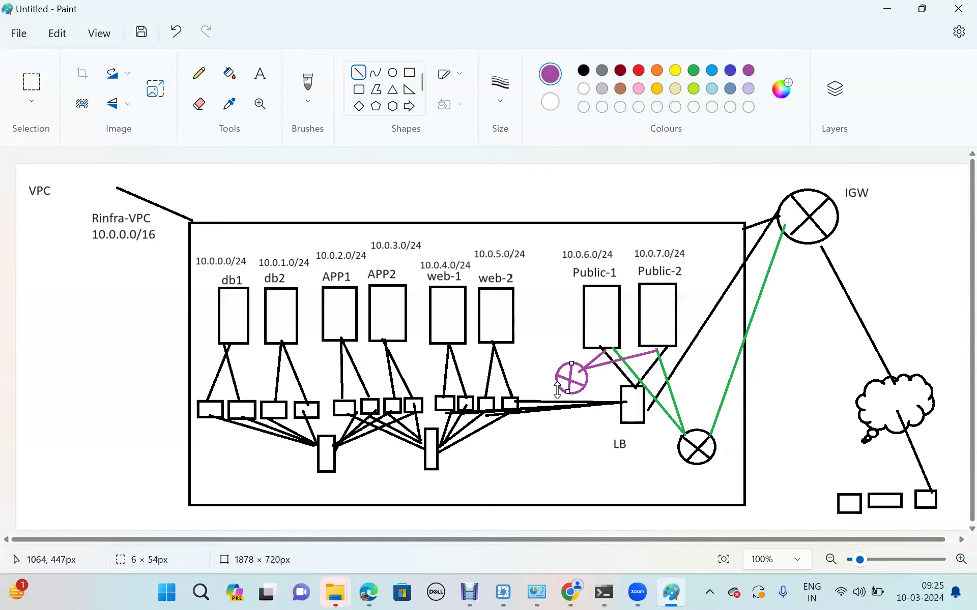
left_click(548, 415)
left_click_drag(560, 388, 528, 435)
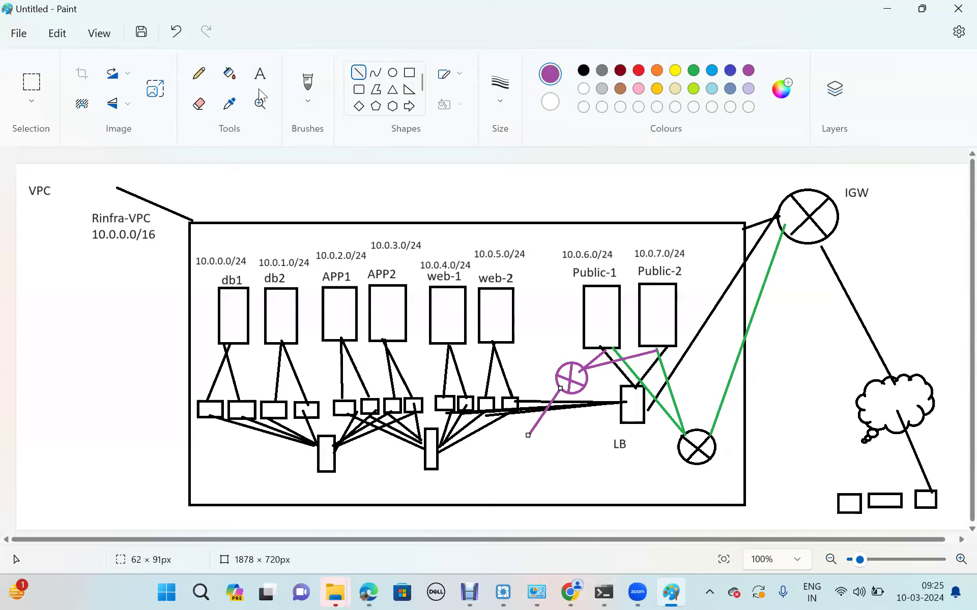
- Label the lower end of the leader line 10.0.6.100/24 in purple size 16 text, and add a short purple line from the circle up-left
left_click(261, 73)
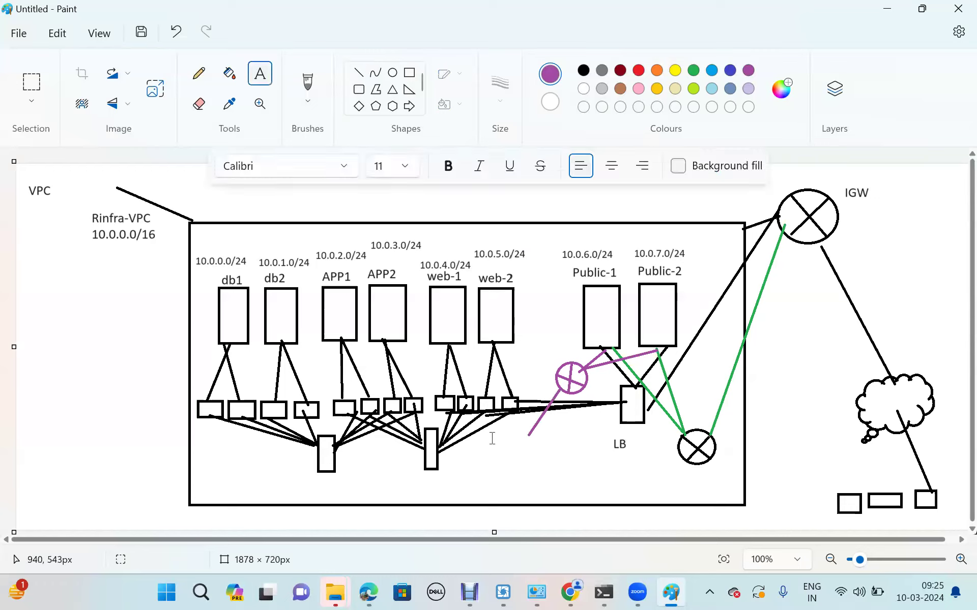
left_click_drag(491, 437, 550, 453)
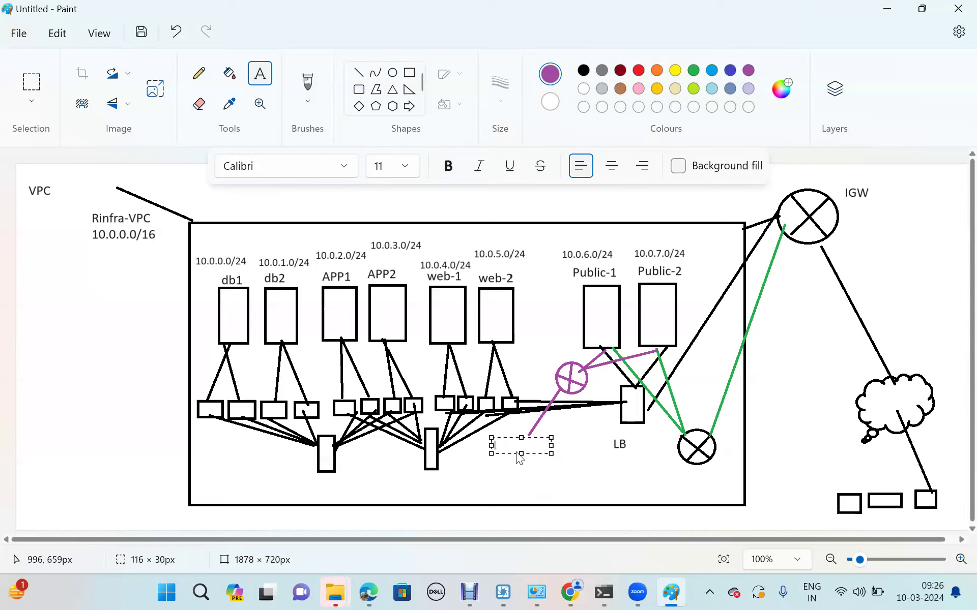
left_click(405, 171)
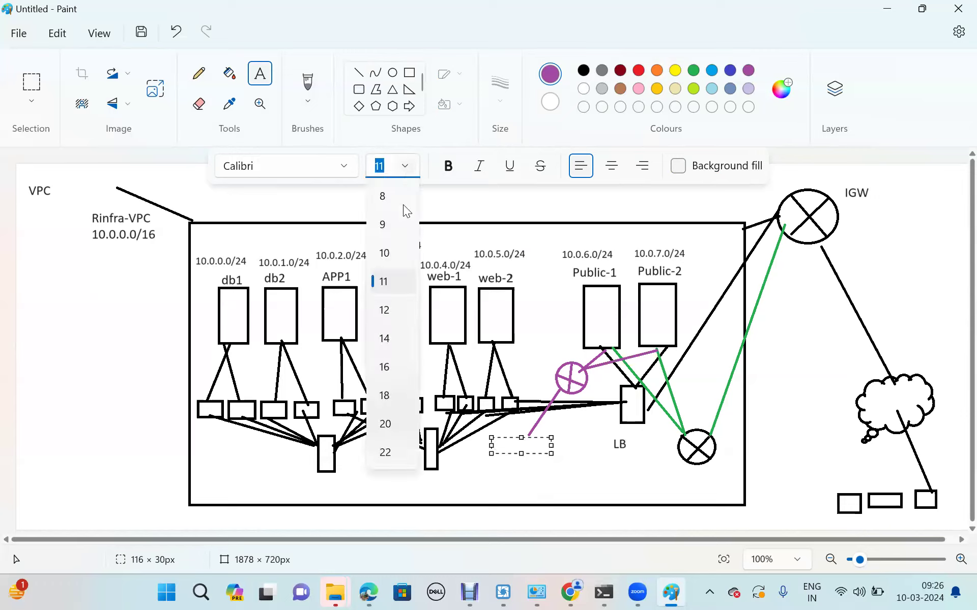
left_click(384, 367)
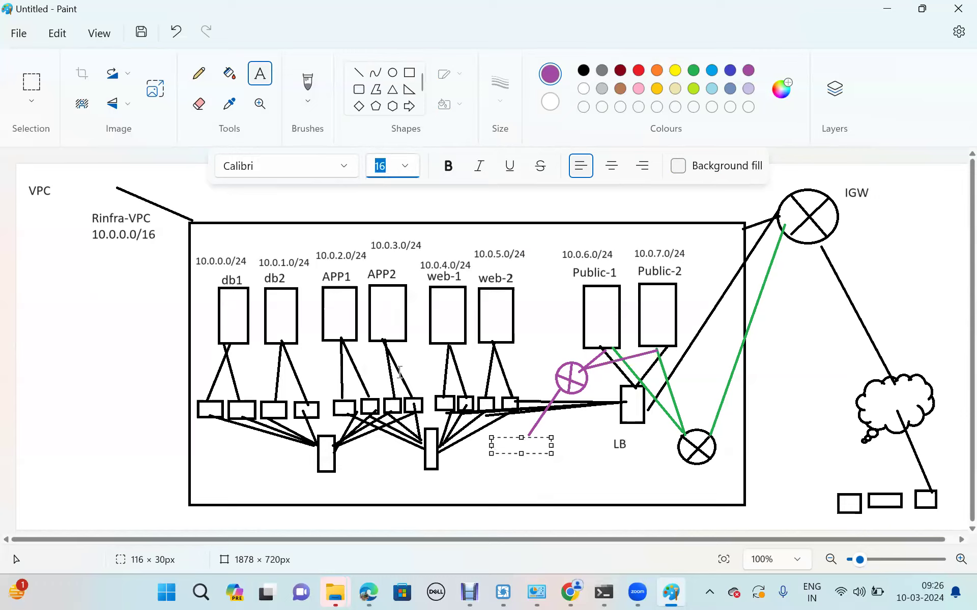
left_click(501, 443)
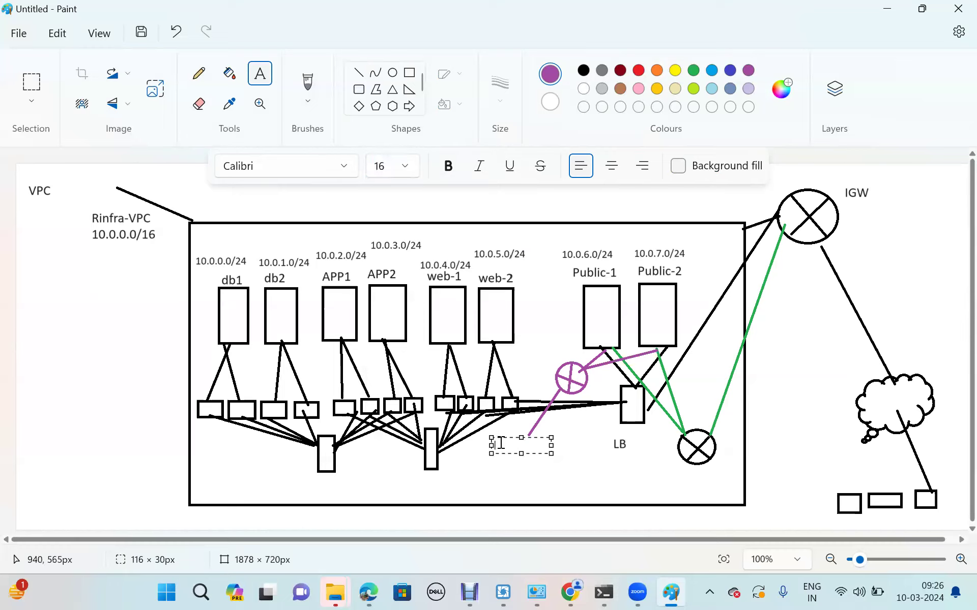
type("10.0.6.100/24")
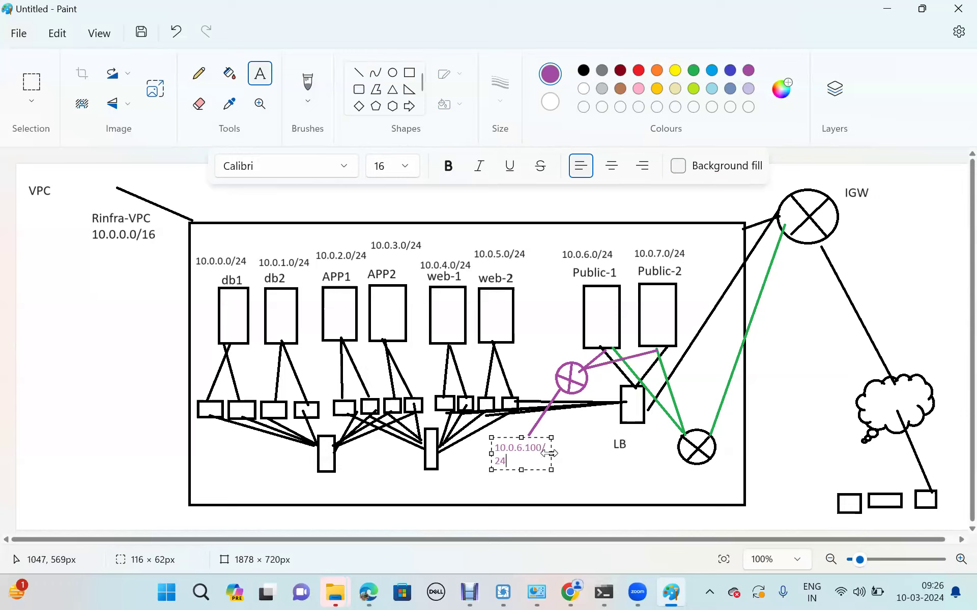
left_click_drag(549, 452, 566, 453)
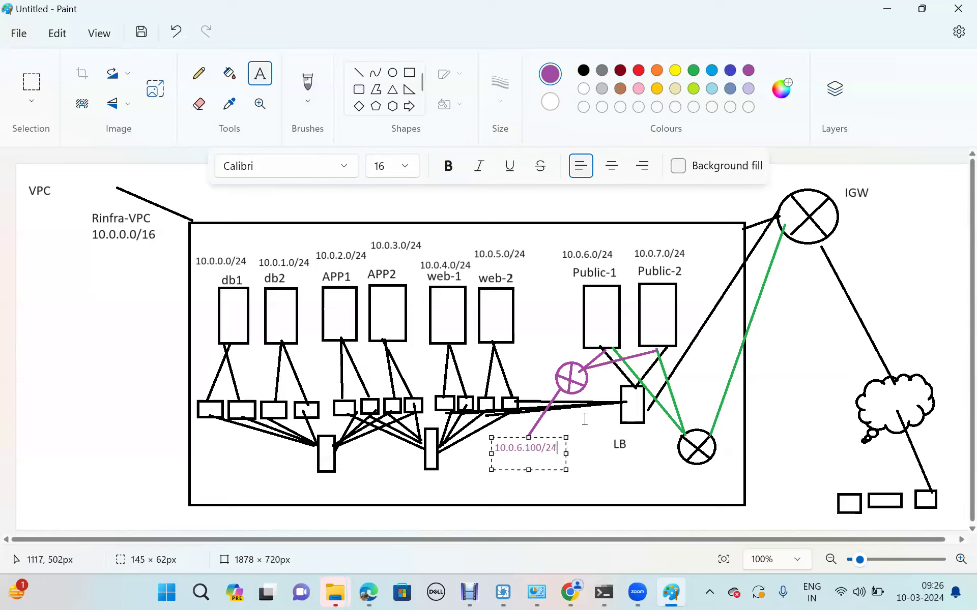
left_click(422, 317)
left_click(357, 74)
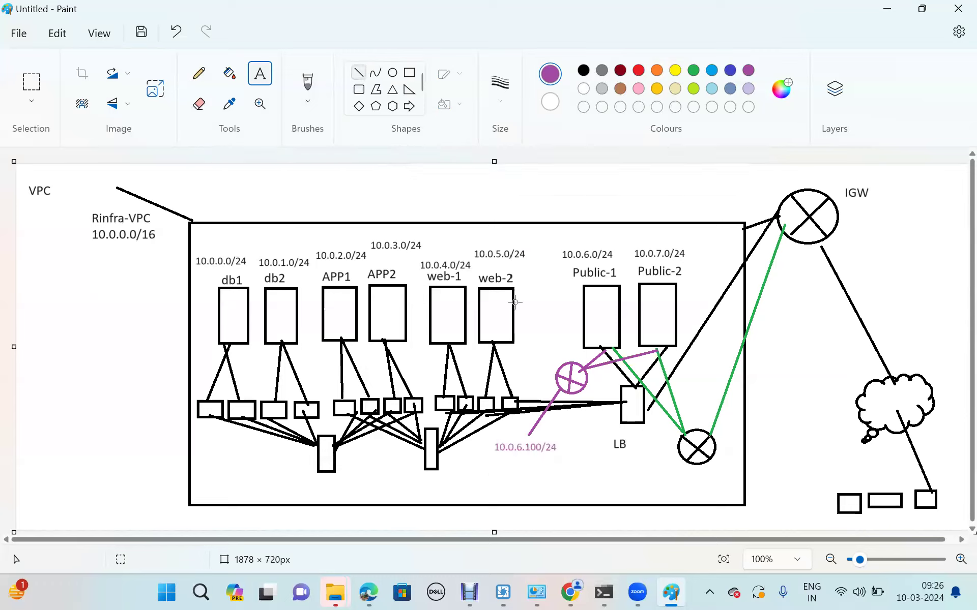
left_click_drag(583, 367, 556, 333)
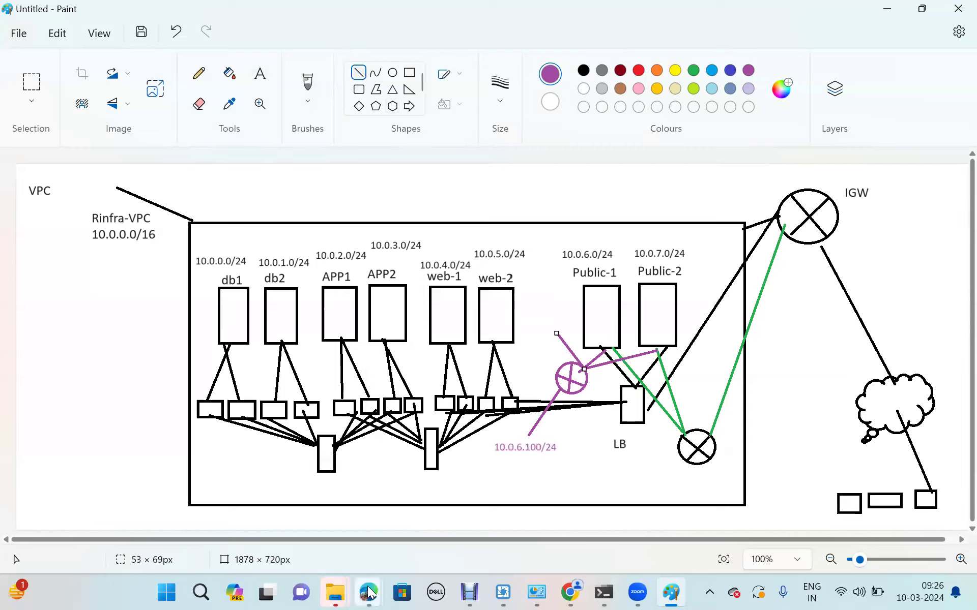
- Switch to the VPC console in Edge and start a new NAT gateway named Rinfra-NATGateway
mouse_move(369, 591)
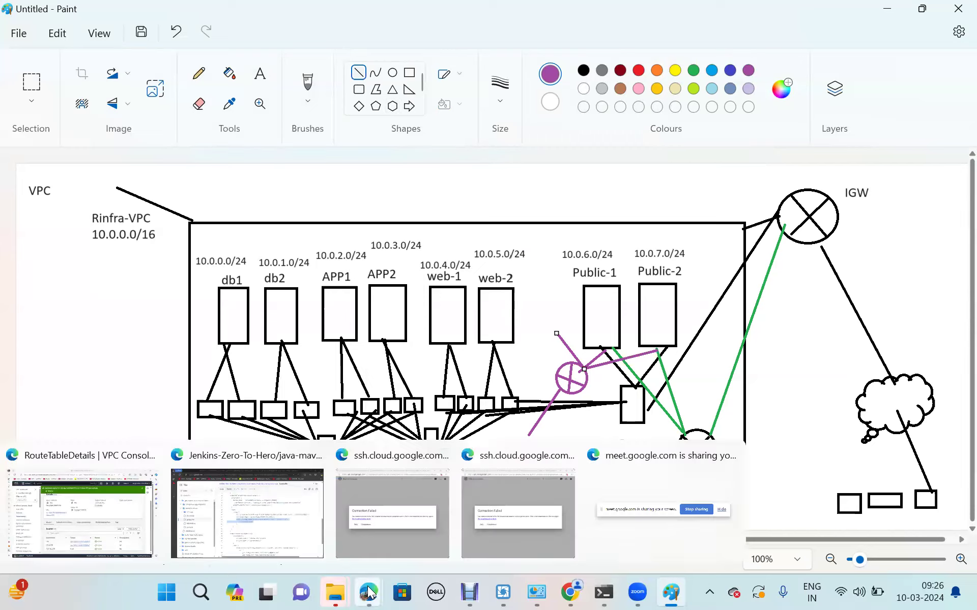
left_click(82, 514)
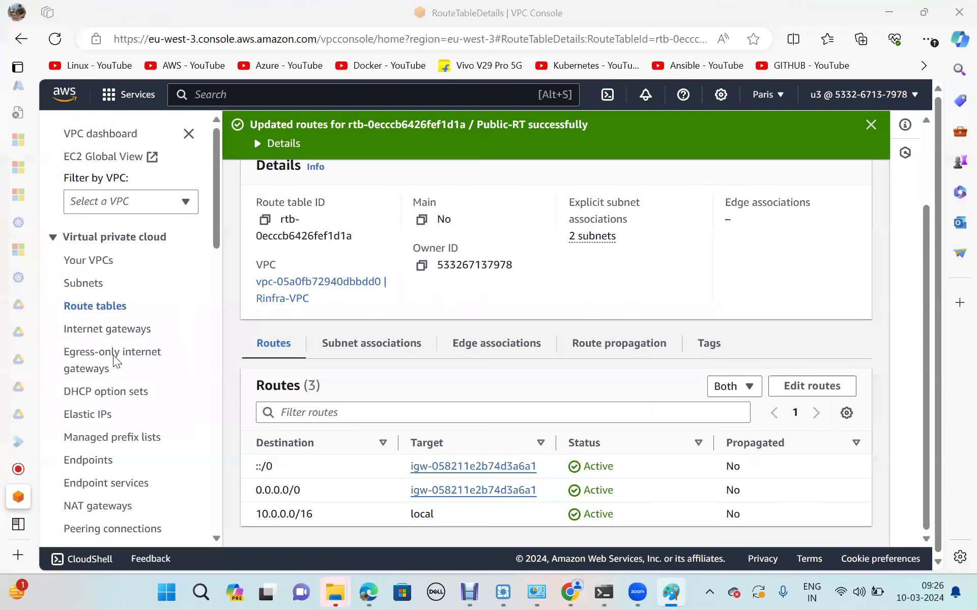
left_click(103, 442)
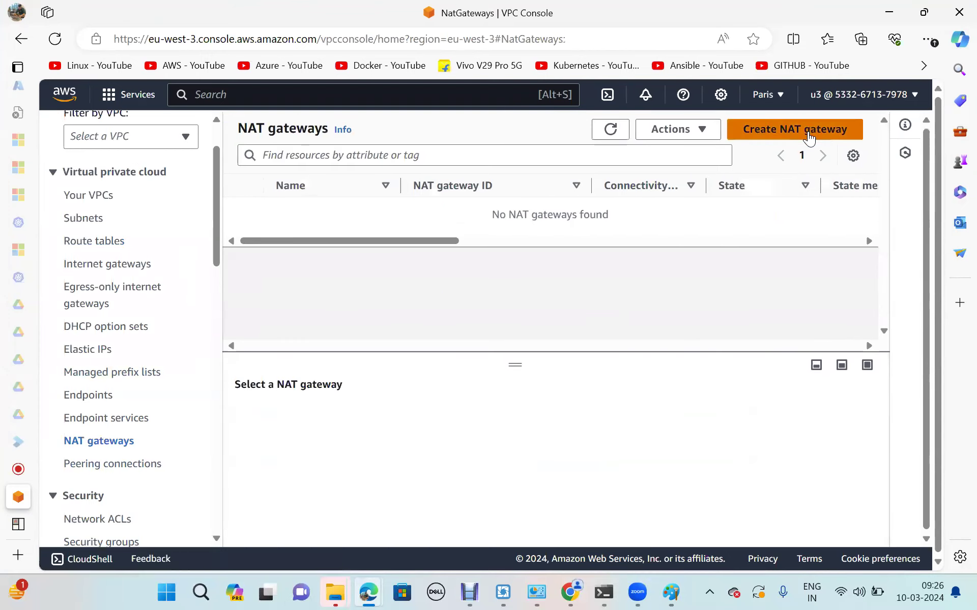
left_click(807, 131)
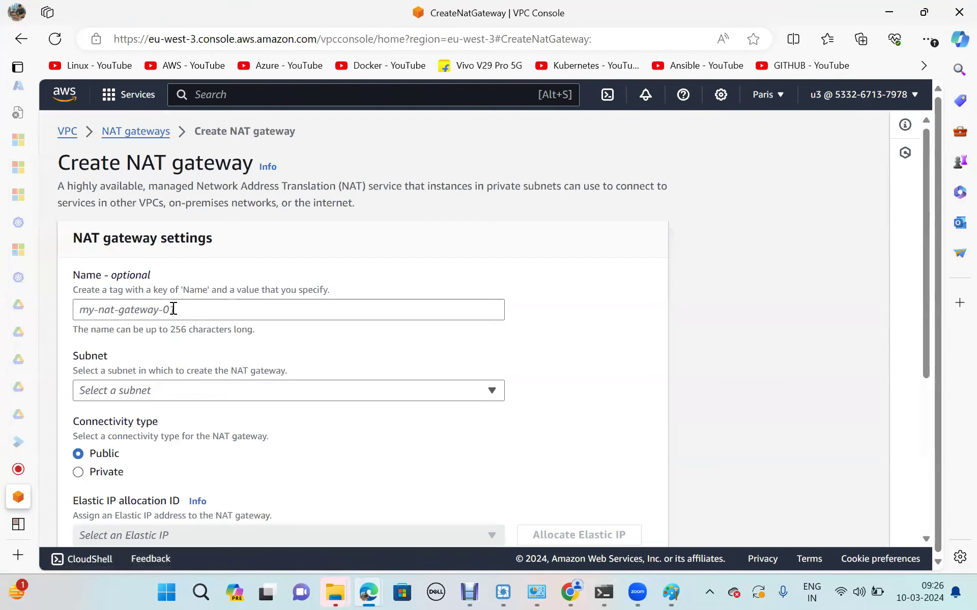
left_click(172, 309)
type("Rinfra")
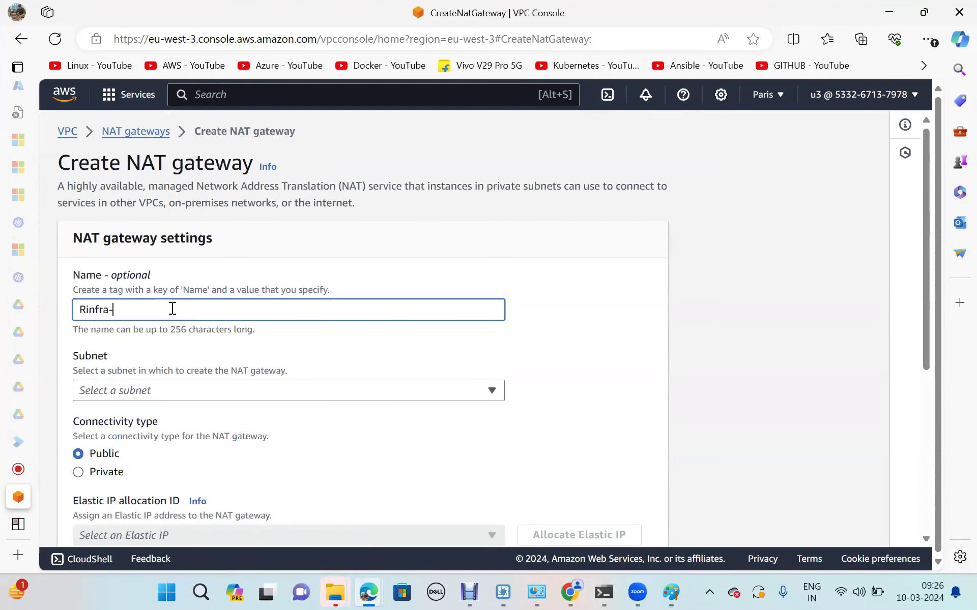
type("-NATGateway")
- Place the NAT gateway in the Public-1 subnet
left_click(274, 392)
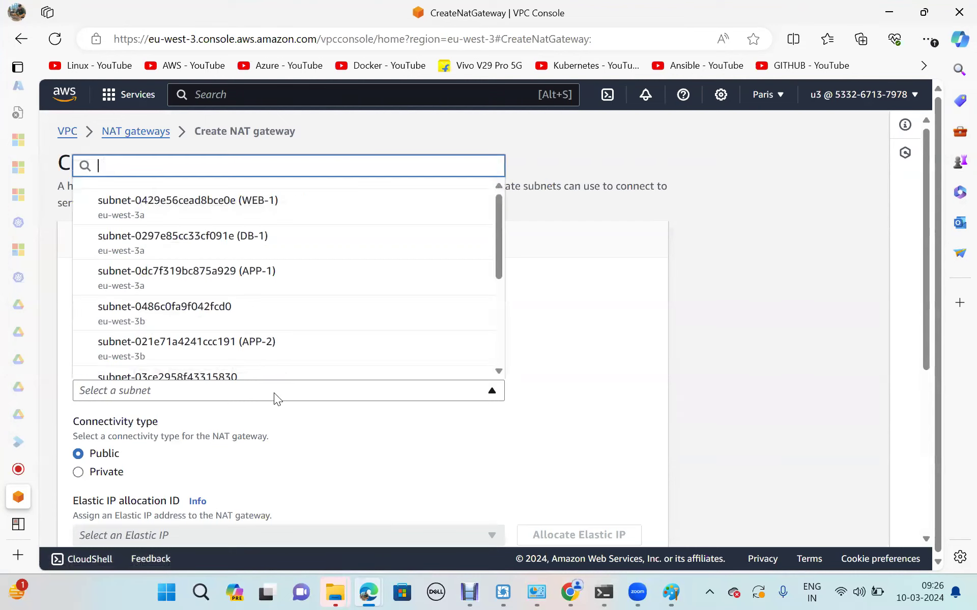
scroll(270, 303, "down", 3)
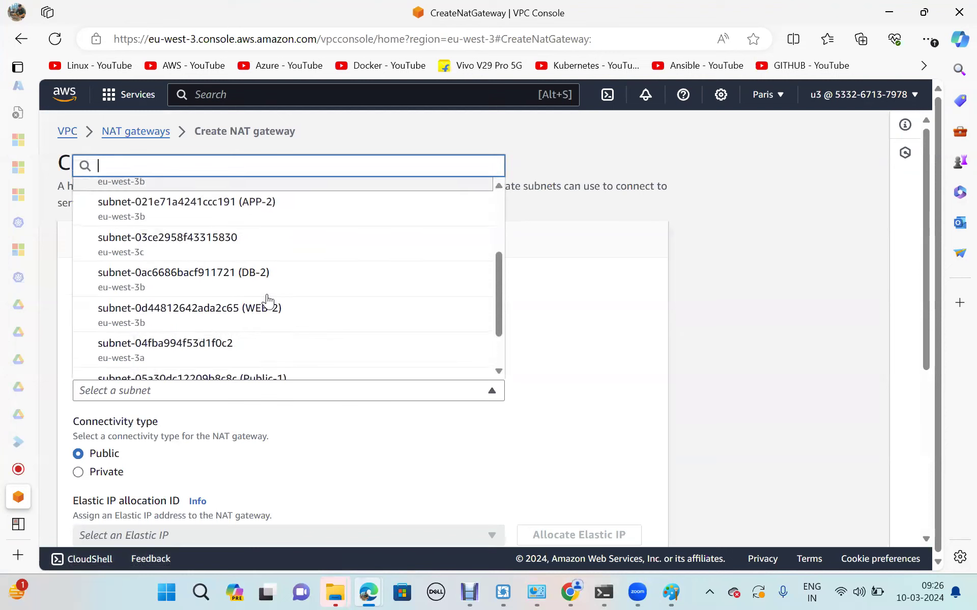
scroll(261, 336, "down", 1)
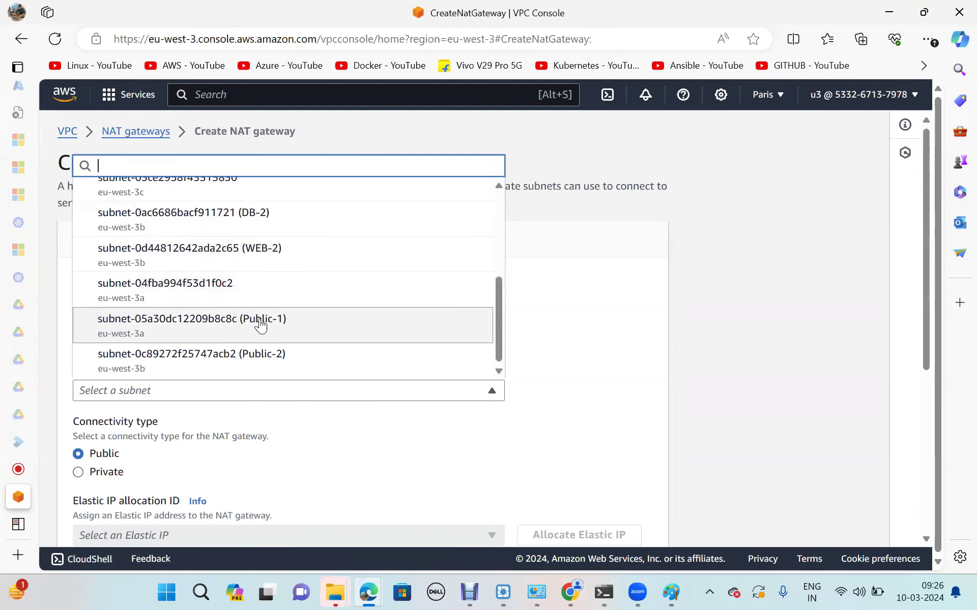
left_click(261, 321)
- Allocate an Elastic IP for the NAT gateway with public connectivity and create the gateway
scroll(356, 443, "down", 3)
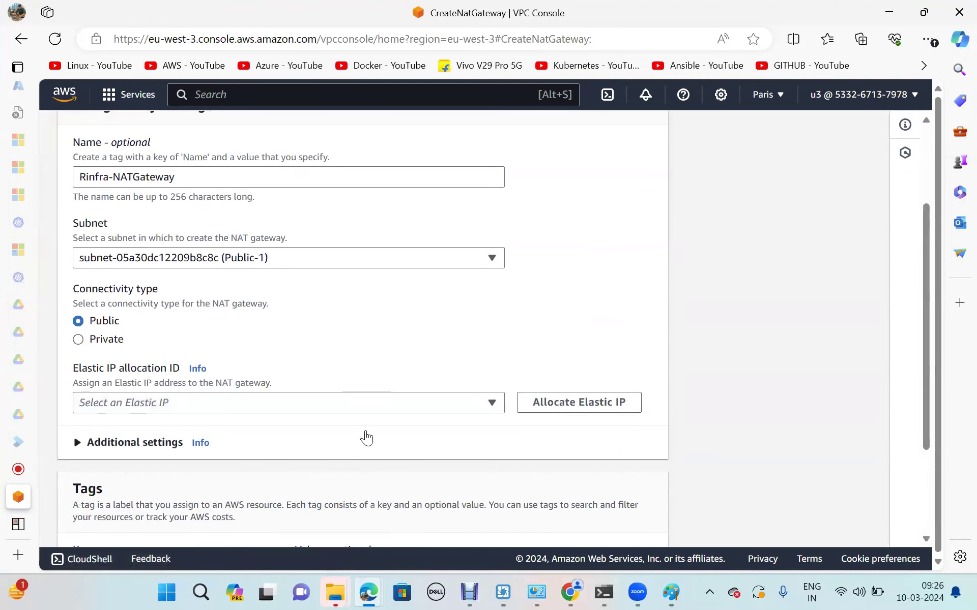
left_click(476, 407)
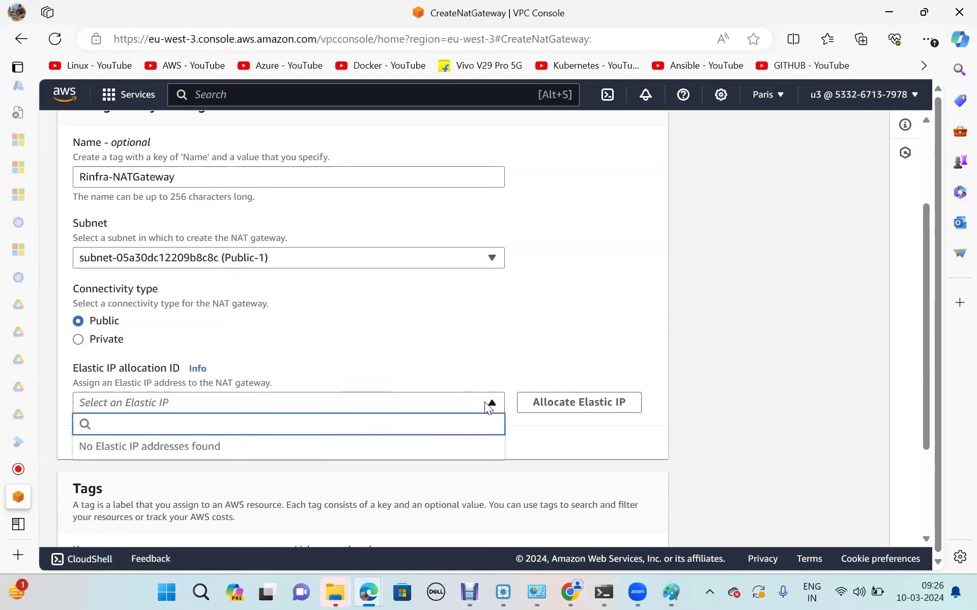
left_click(559, 402)
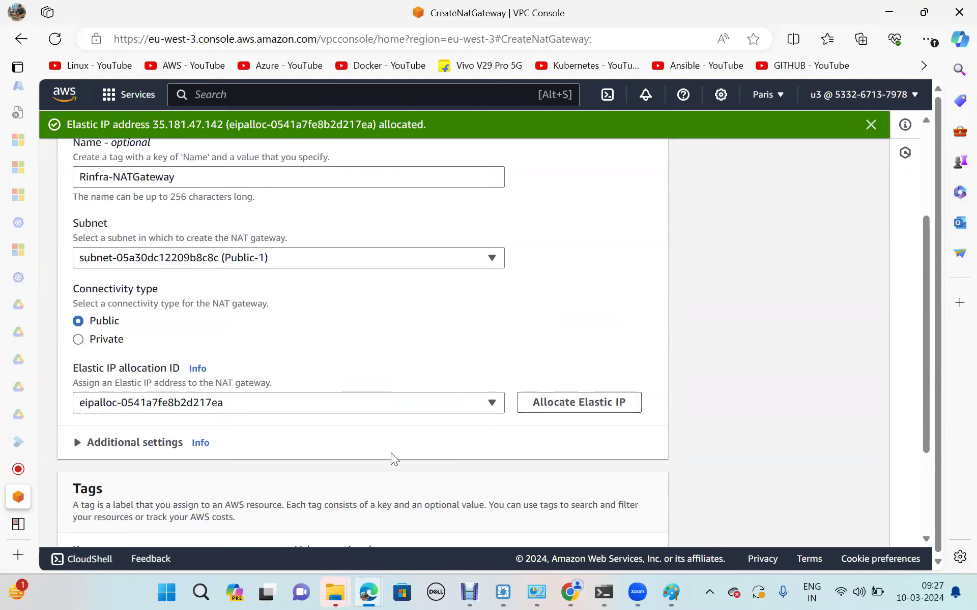
scroll(391, 452, "down", 3)
left_click(585, 525)
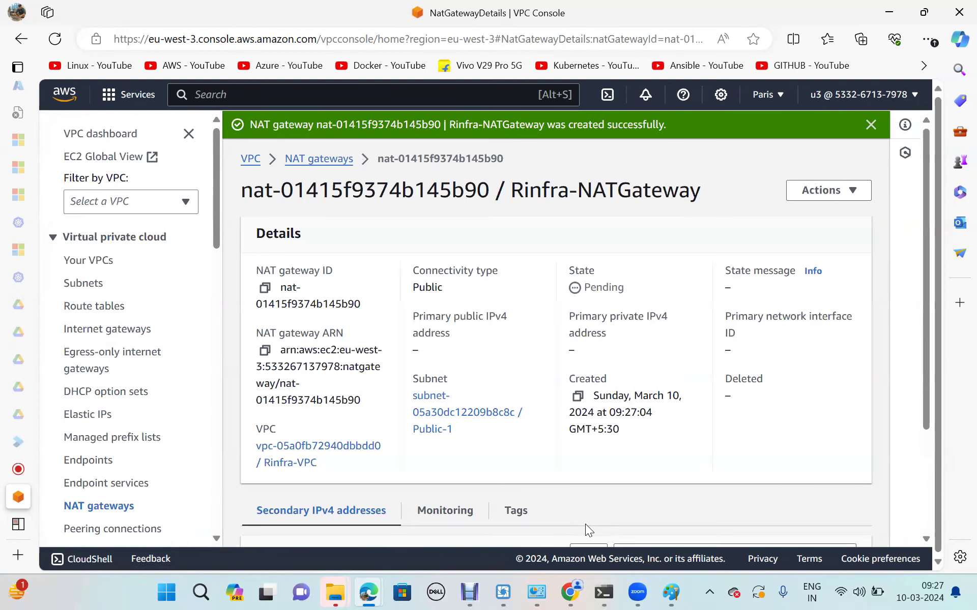
- Review the details and secondary IPv4 addresses of Rinfra-NATGateway, then check its state in the list of NAT gateways
scroll(585, 524, "down", 3)
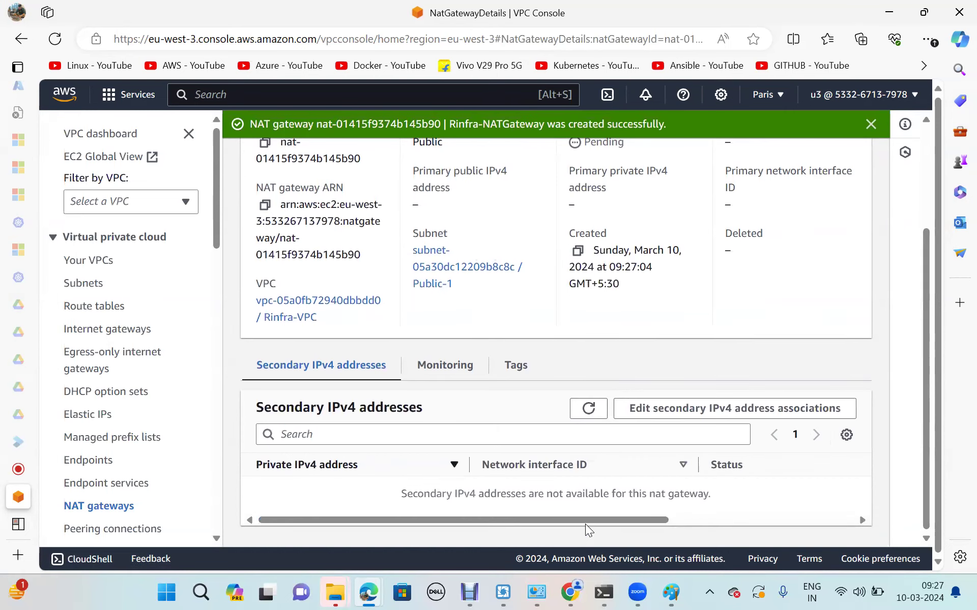
scroll(585, 524, "up", 1)
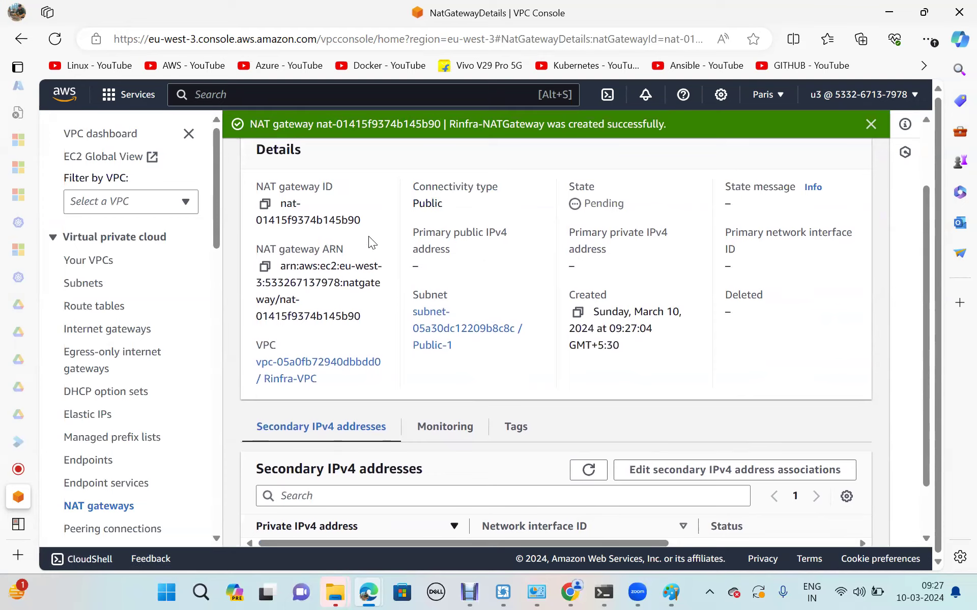
scroll(549, 312, "down", 1)
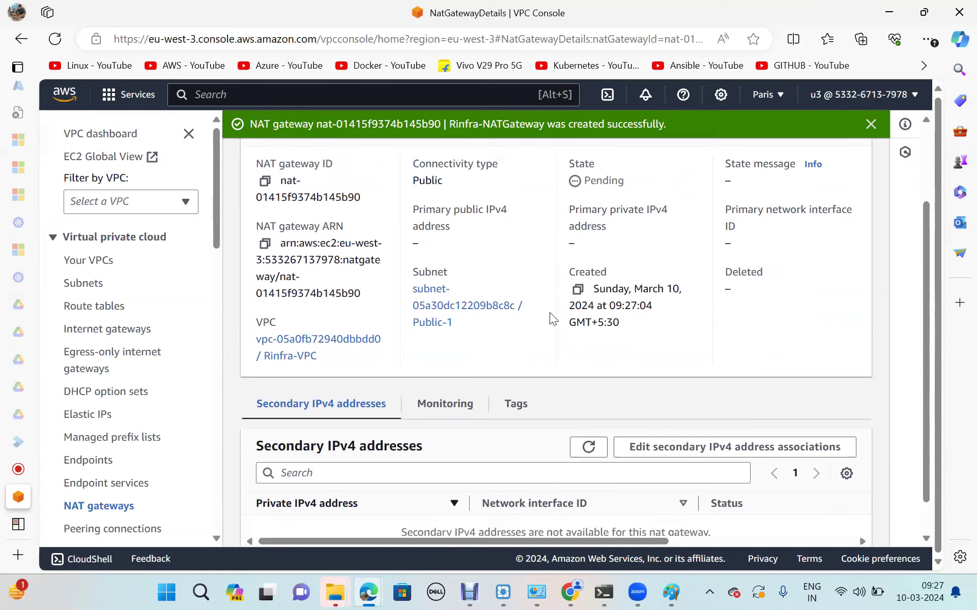
scroll(550, 312, "up", 2)
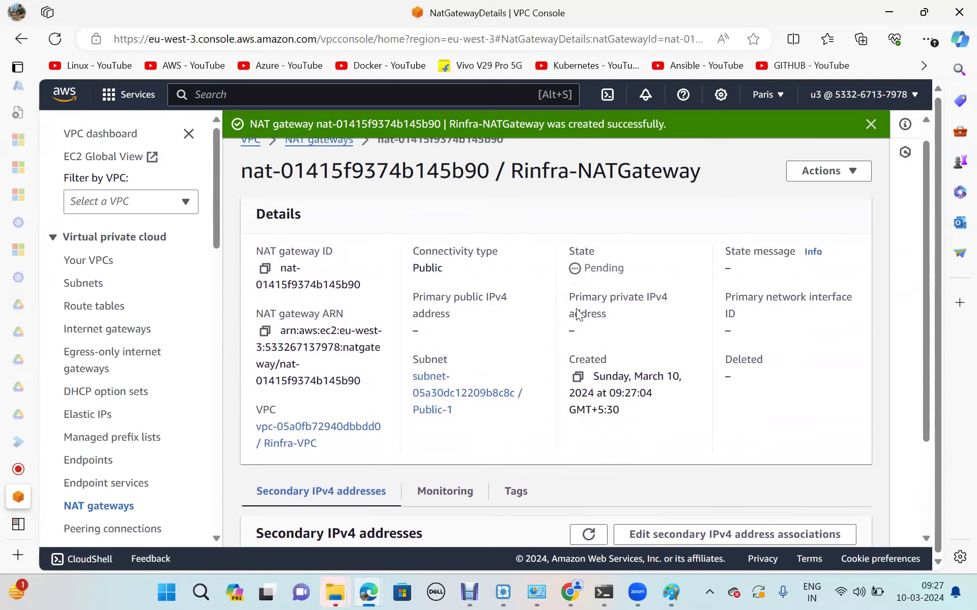
scroll(600, 407, "down", 2)
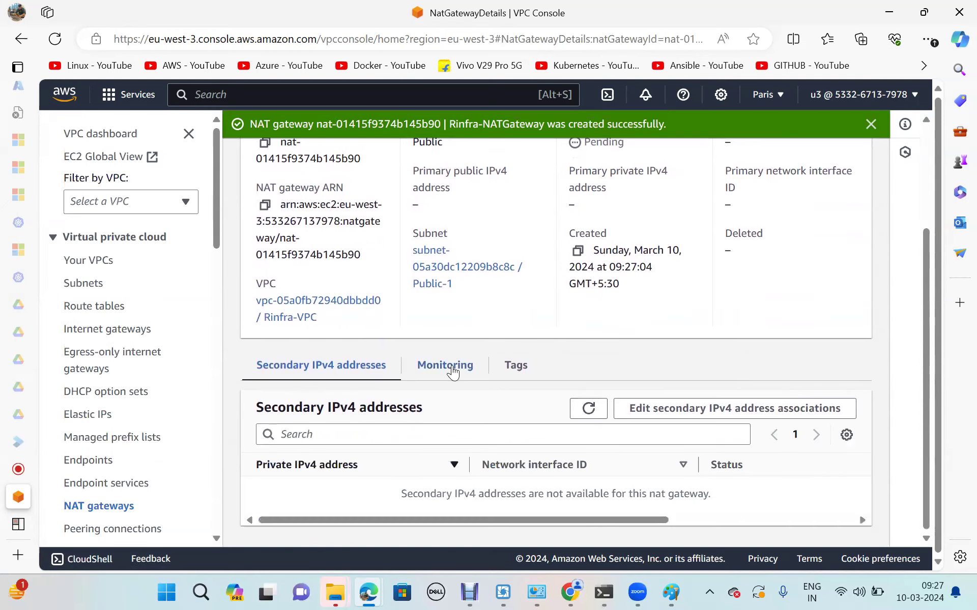
left_click(122, 508)
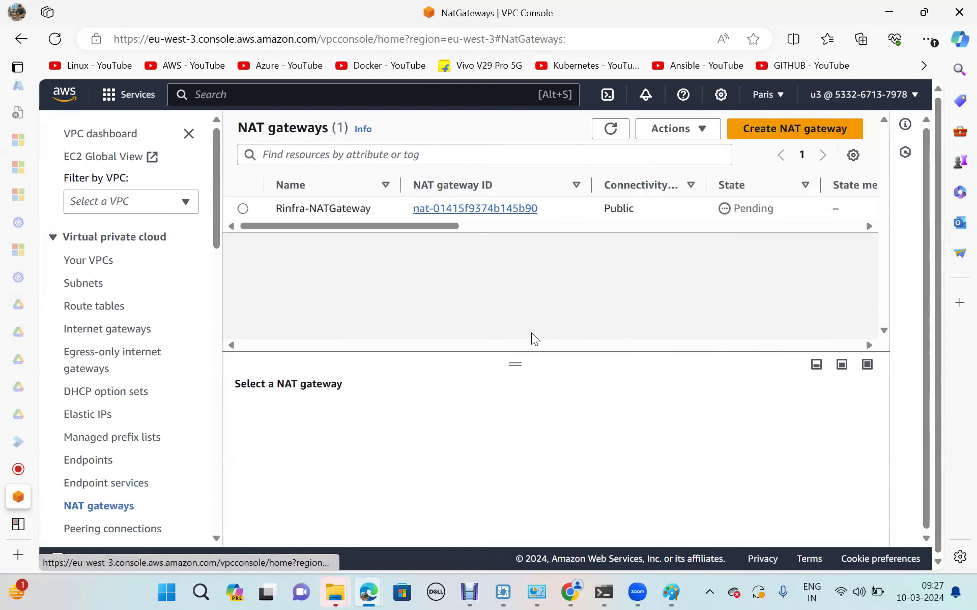
- Copy the primary private IPv4 address from the details of Rinfra-NATGateway
scroll(717, 214, "right", 3)
scroll(717, 214, "right", 5)
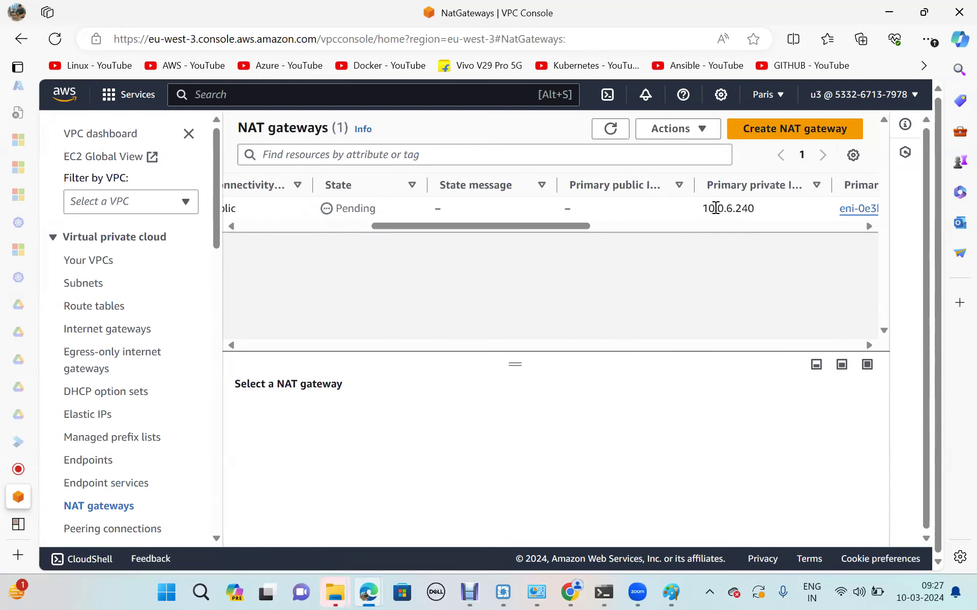
left_click_drag(668, 213, 707, 213)
right_click(707, 212)
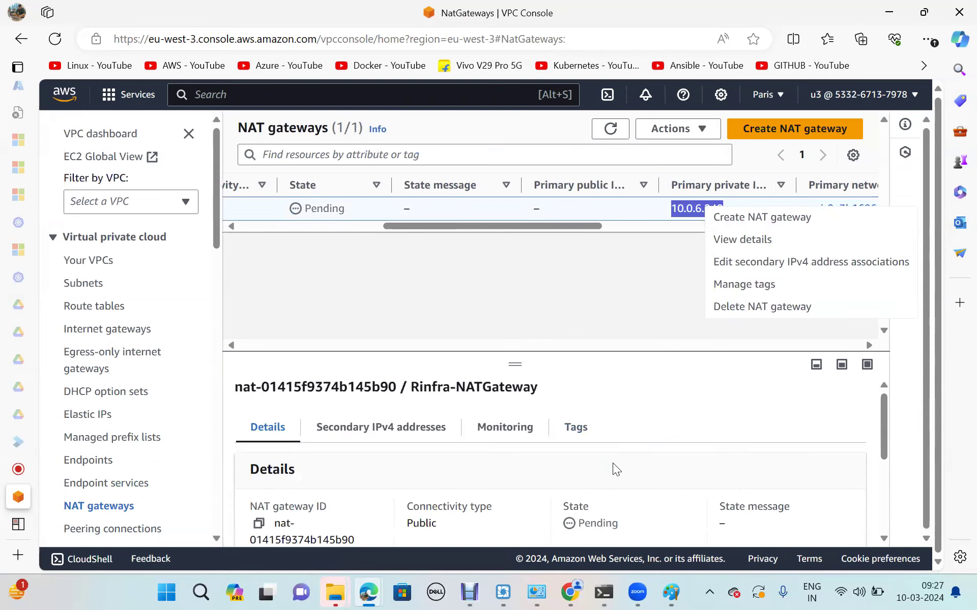
scroll(613, 465, "down", 3)
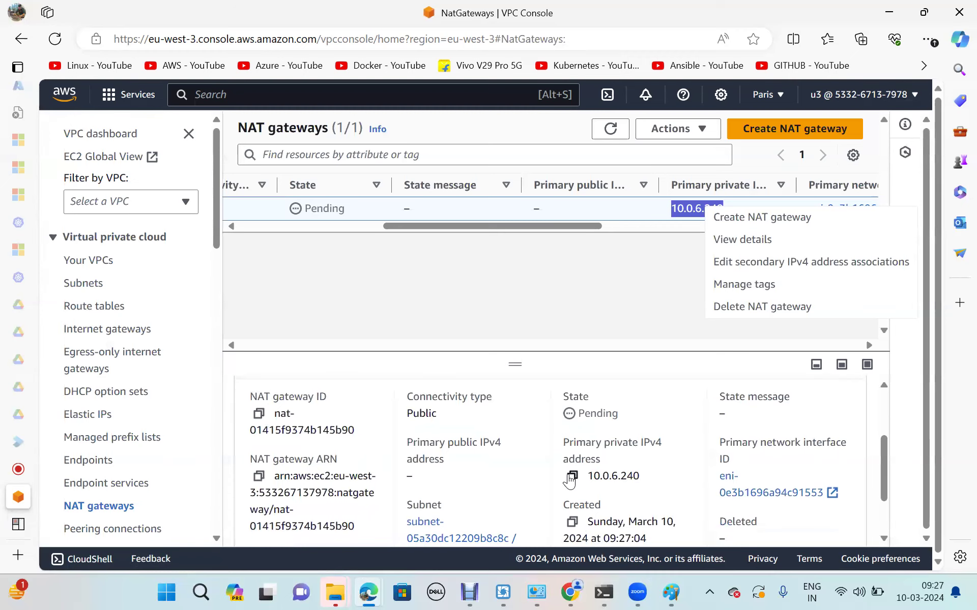
left_click(572, 477)
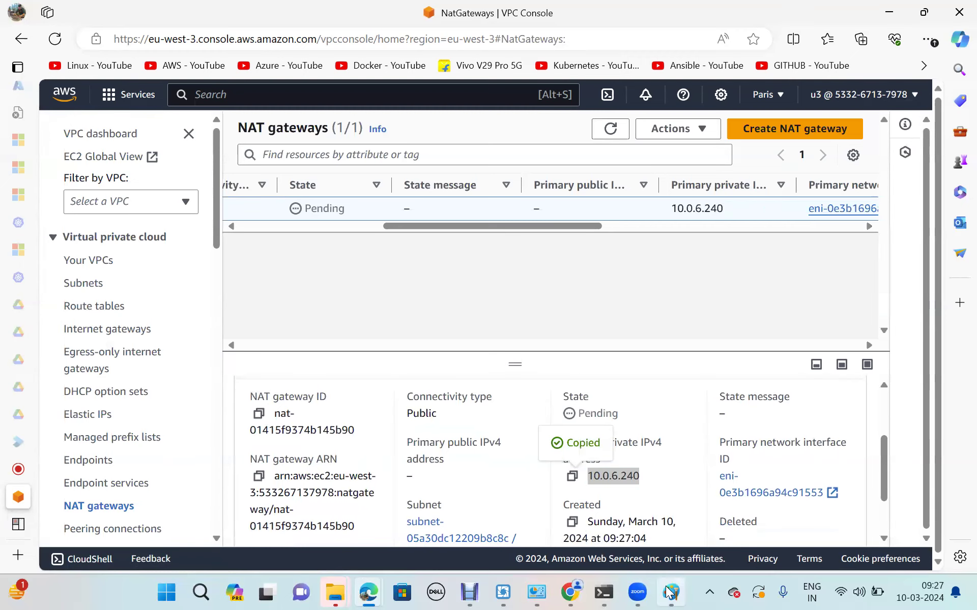
- Switch to Paint and undo the latest edits, including the purple 10.0.6.100/24 label below the NAT gateway symbol
left_click(669, 592)
key("ctrl+z")
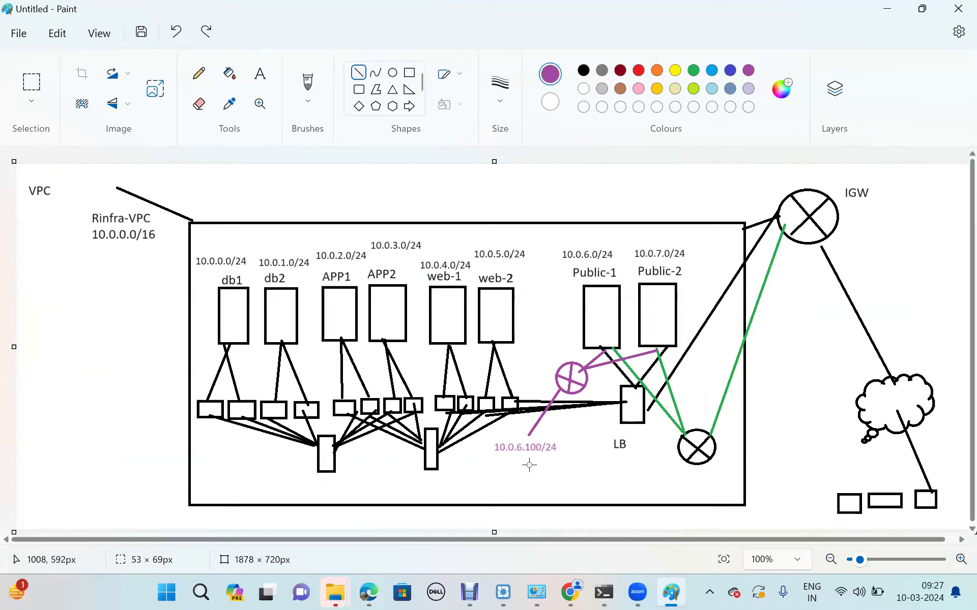
key("ctrl+z")
- Label the NAT gateway symbol's lower purple line 10.0.6.240 in size 16 and draw a line about 53 × 61 px extending up from the symbol
left_click(259, 77)
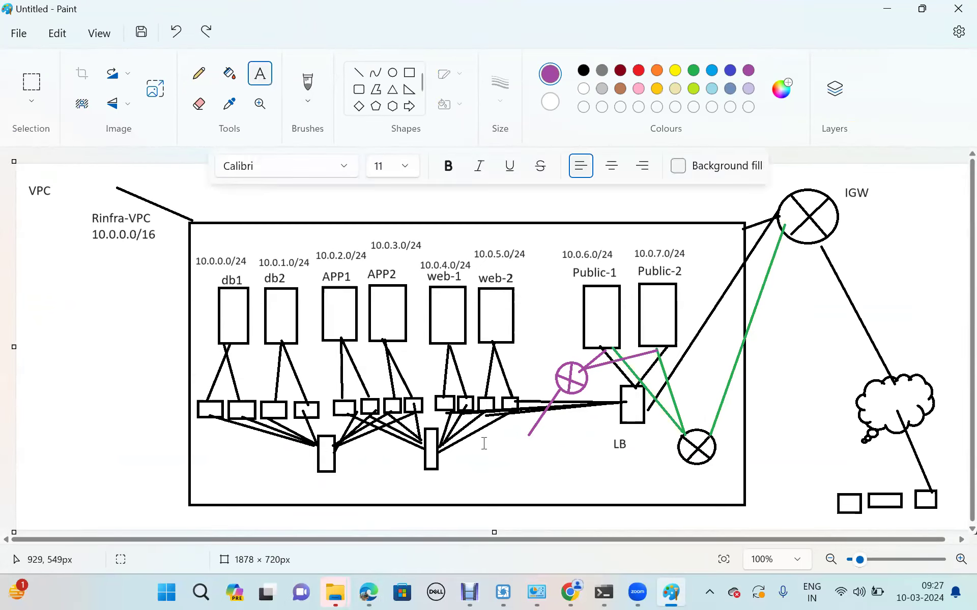
left_click_drag(484, 442, 560, 462)
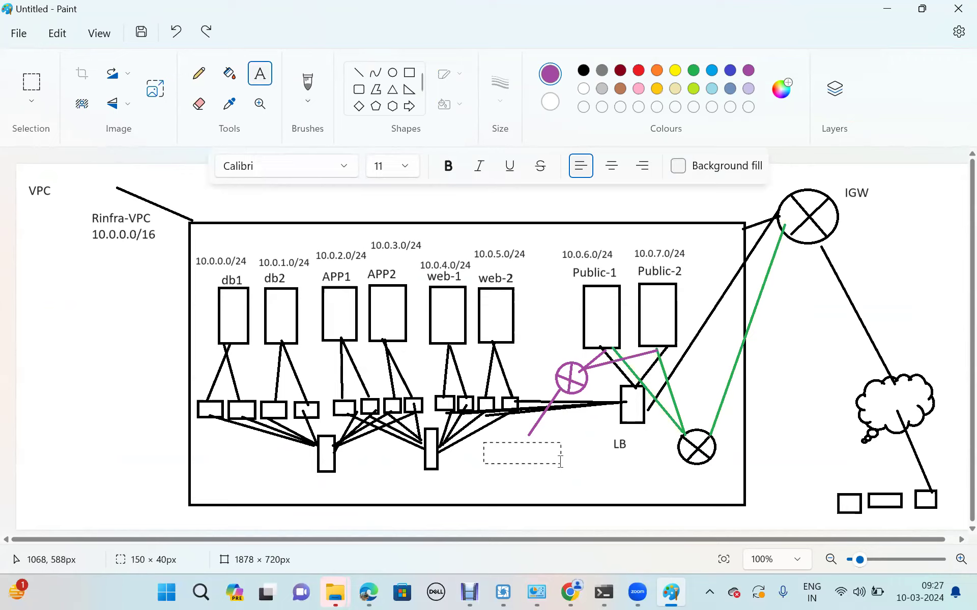
key("ctrl+v")
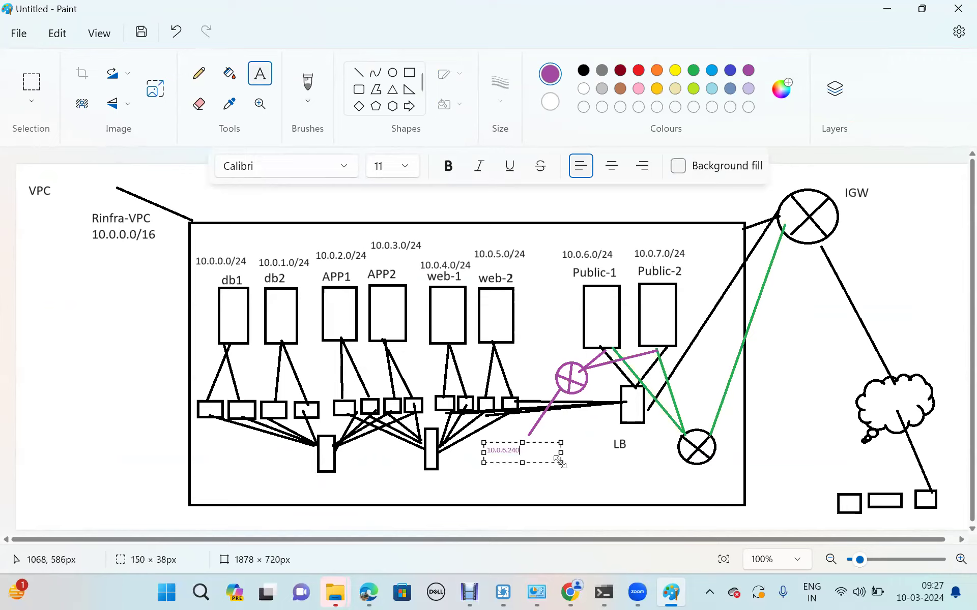
key("BackSpace")
key("BackSpace")
key("BackSpace")
key("BackSpace")
key("BackSpace")
key("BackSpace")
left_click(405, 160)
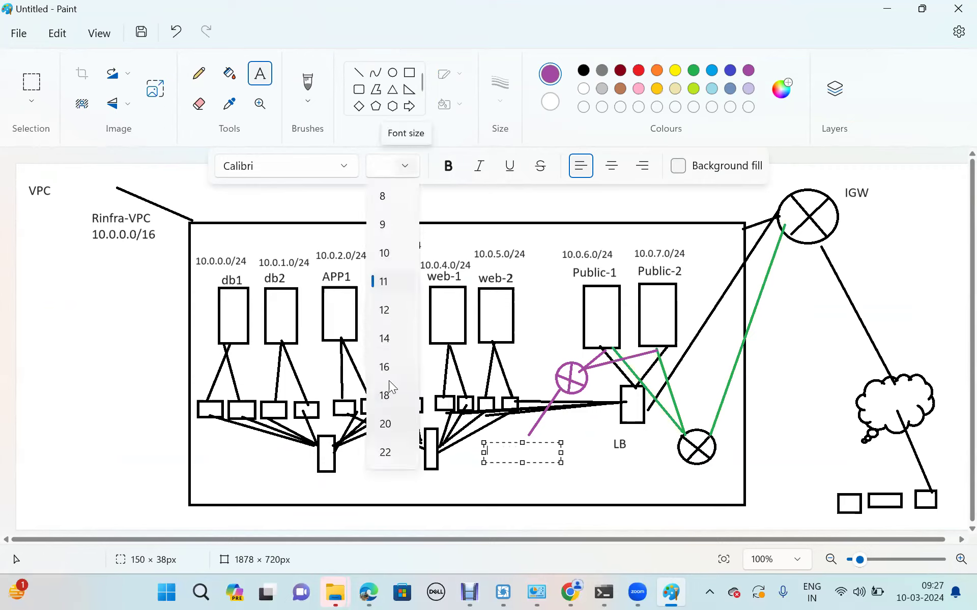
left_click(392, 367)
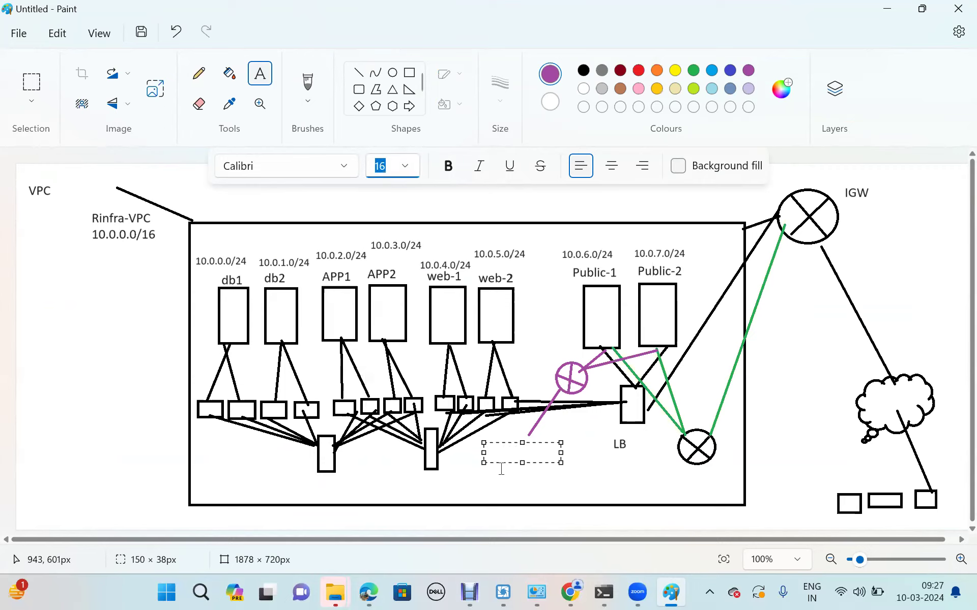
left_click(502, 453)
type("10.0.6.240")
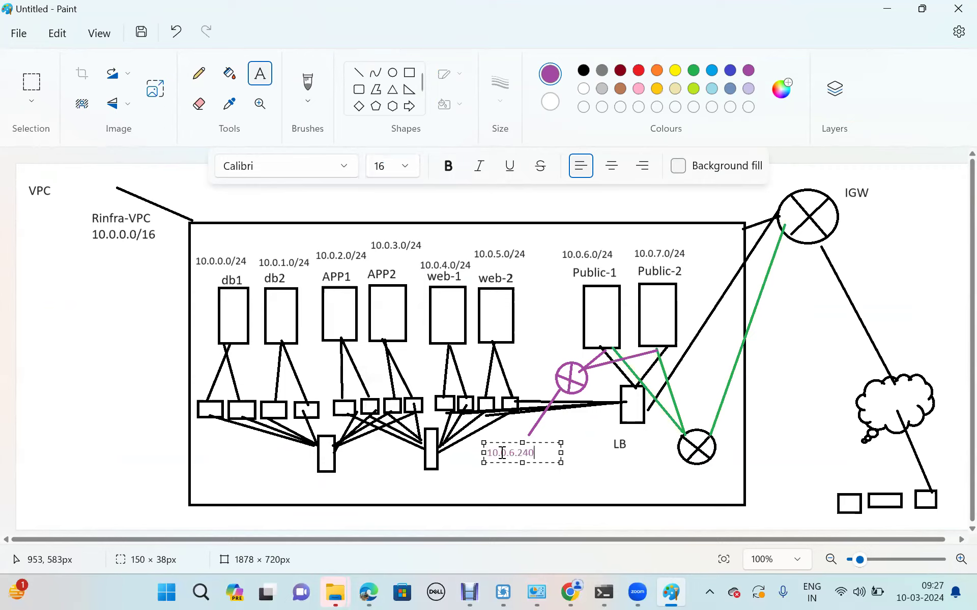
left_click(359, 72)
left_click_drag(585, 368, 557, 336)
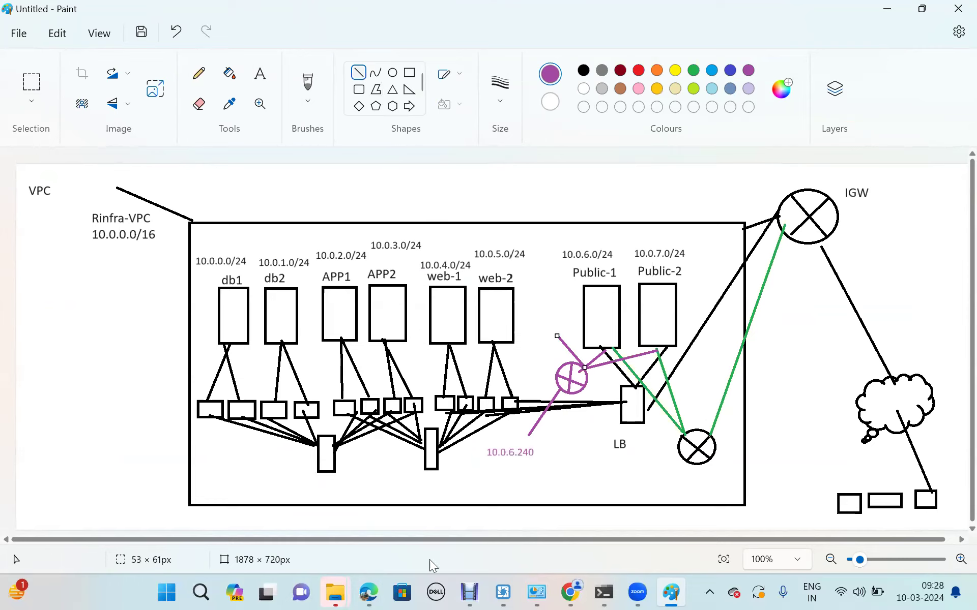
- Switch to the VPC console in Edge and refresh the NAT gateways list to check the state of Rinfra-NATGateway
mouse_move(367, 591)
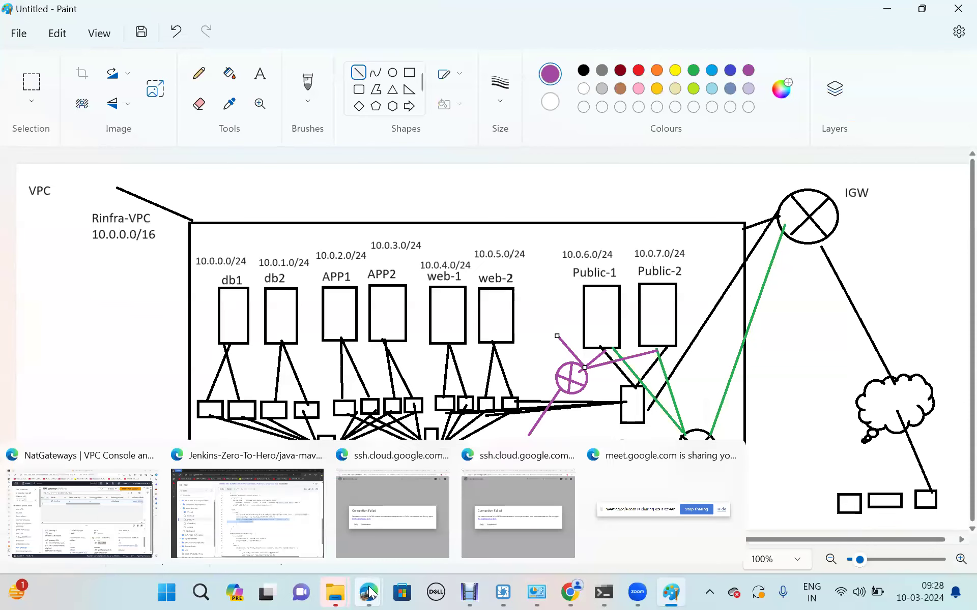
left_click(69, 514)
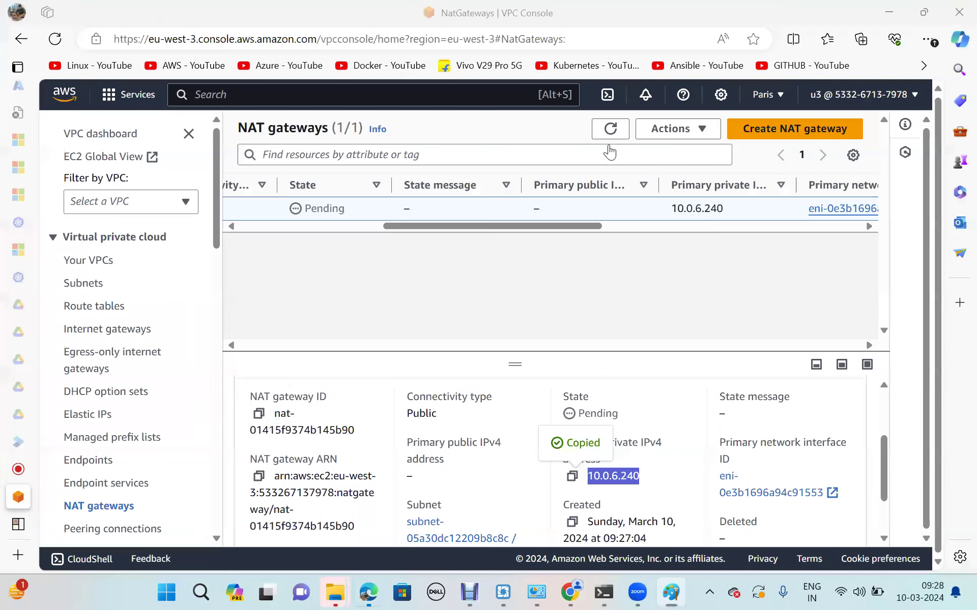
left_click(609, 129)
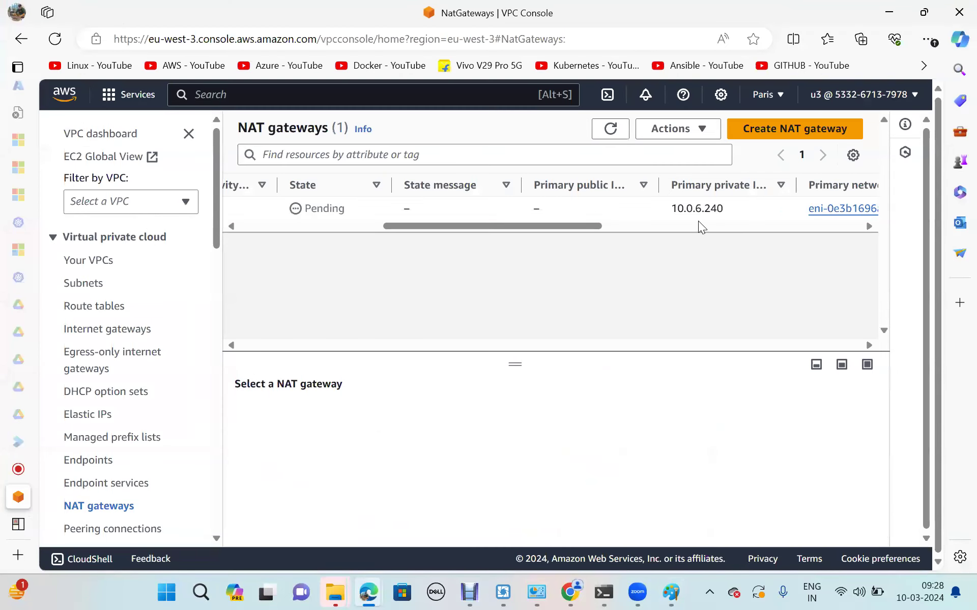
scroll(698, 221, "left", 2)
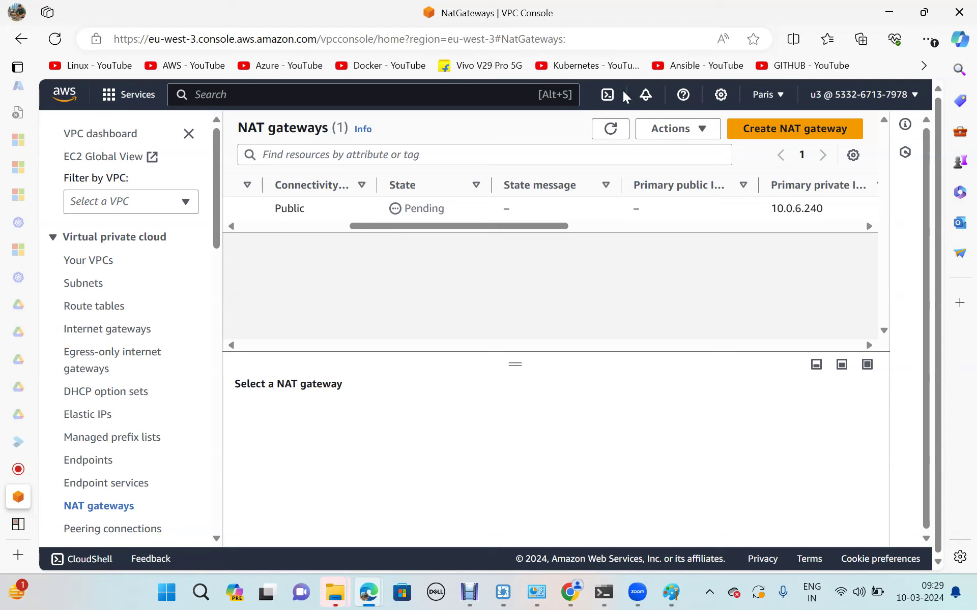
left_click(611, 129)
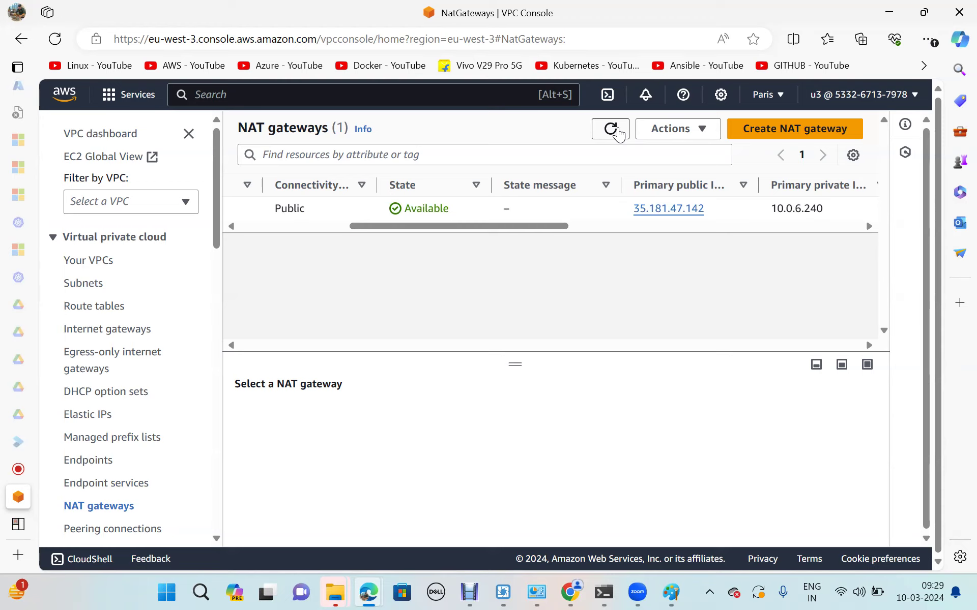
- View the gateway's Elastic IP entry, return to the NAT gateways and copy the primary public IPv4 address of Rinfra-NATGateway
left_click(670, 209)
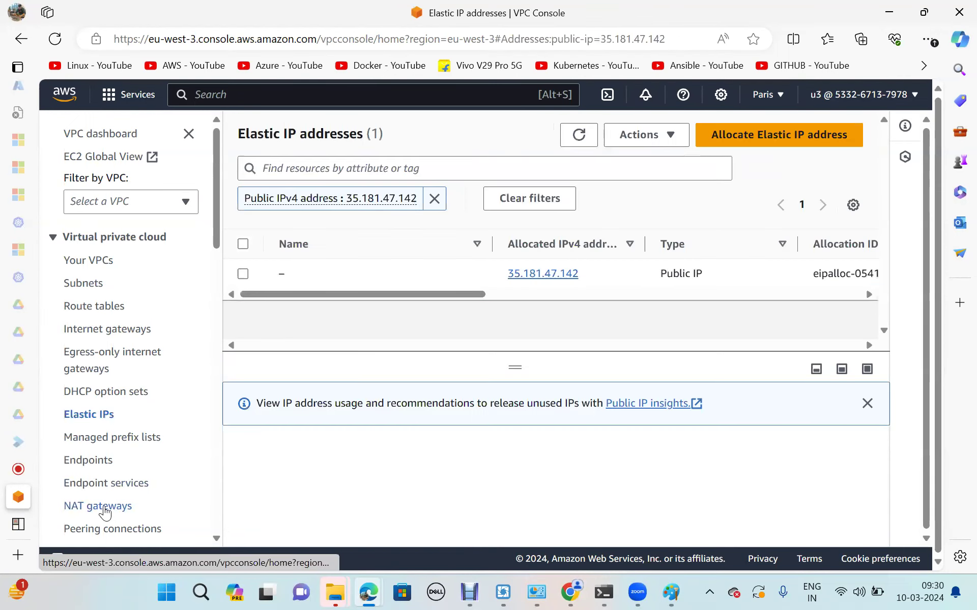
key("alt+Left")
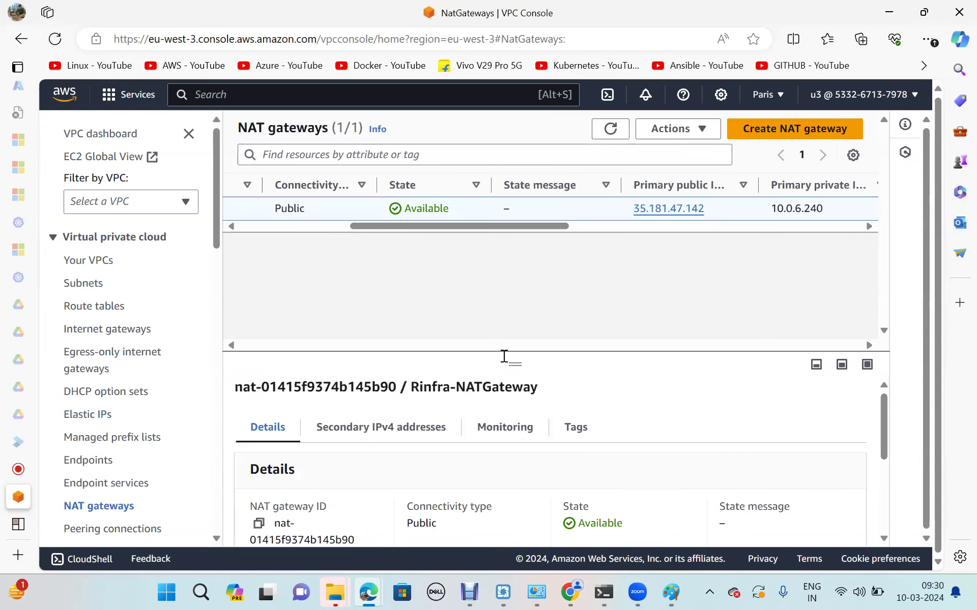
scroll(443, 491, "down", 3)
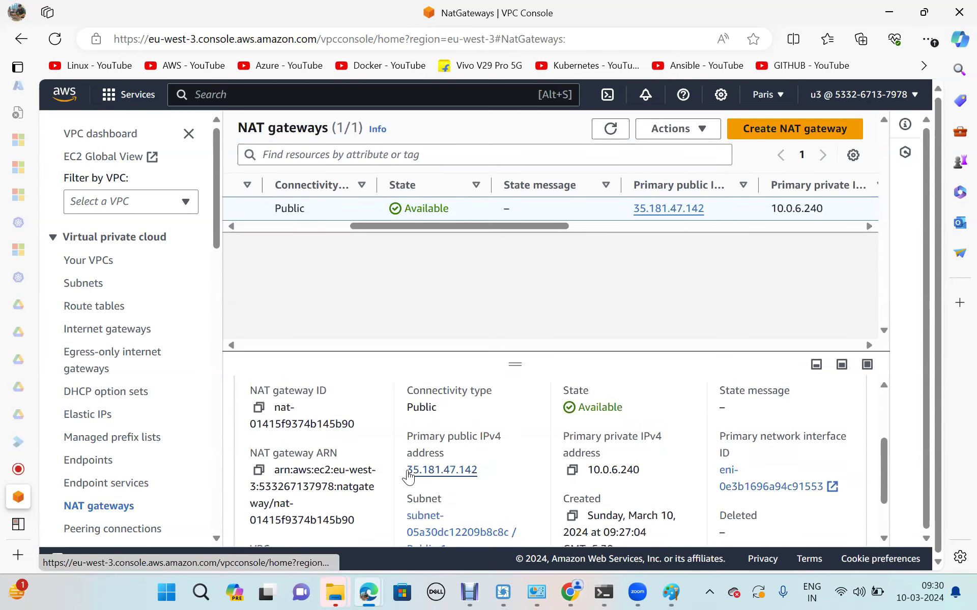
left_click_drag(405, 470, 493, 470)
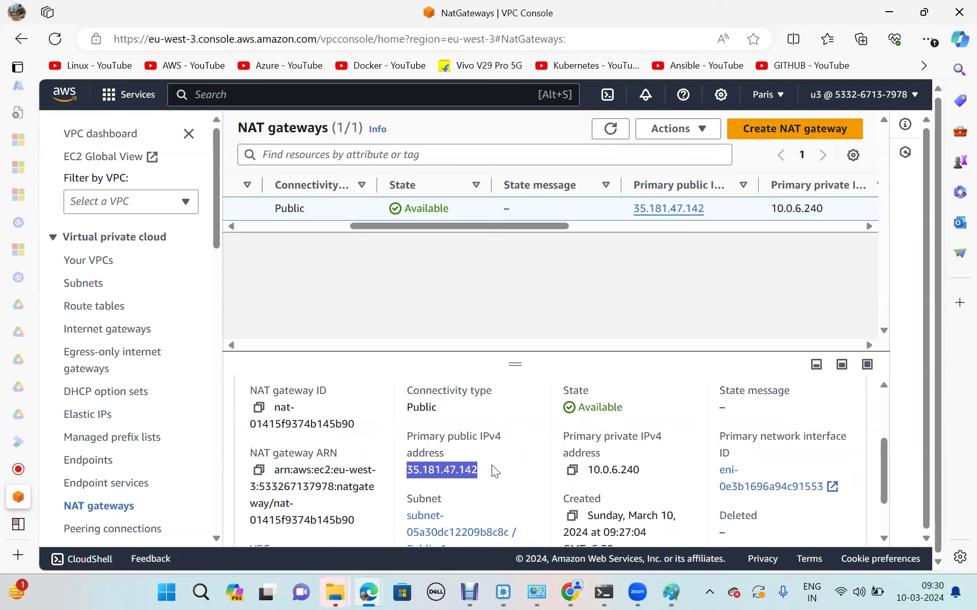
right_click(437, 470)
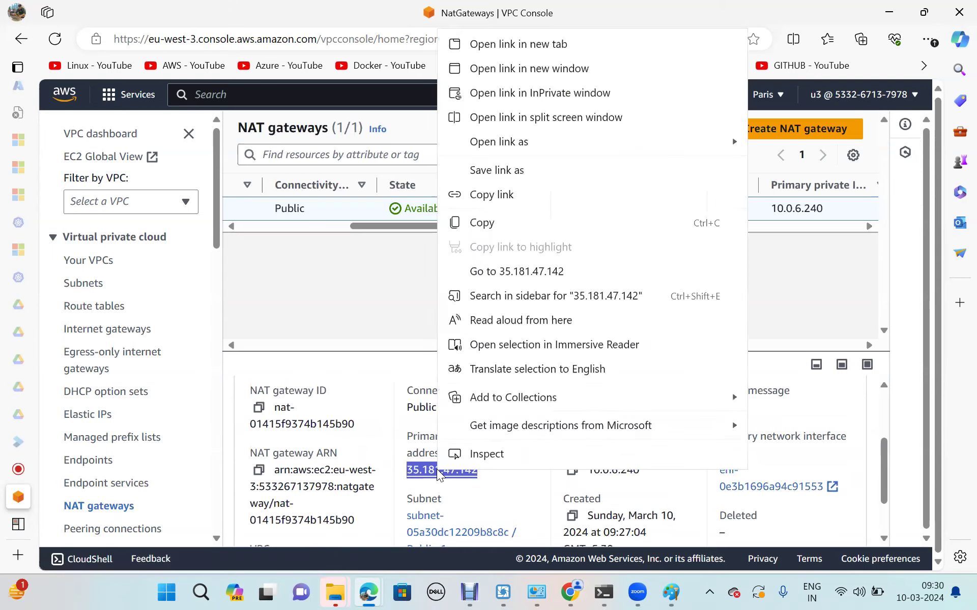
left_click(481, 223)
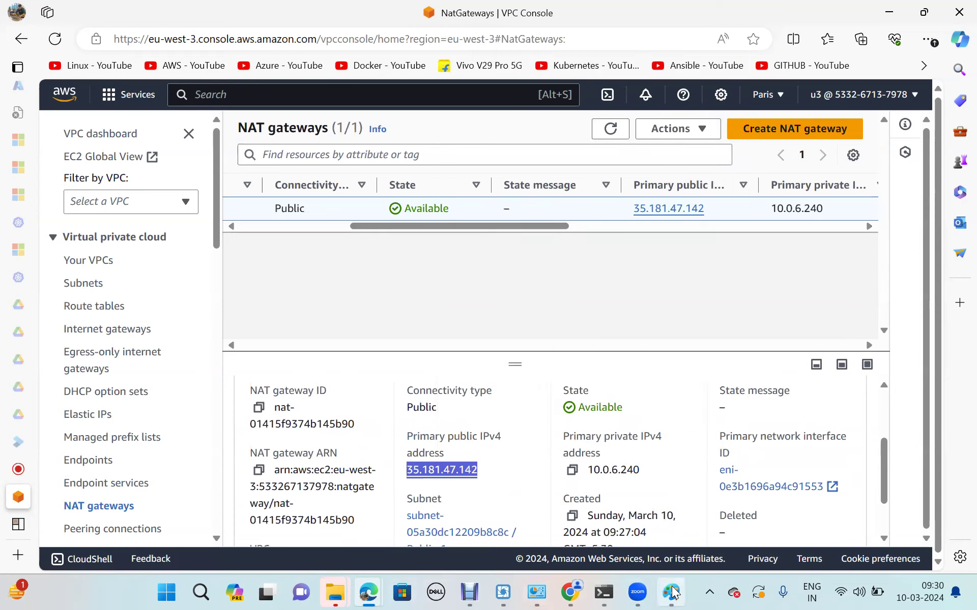
- Switch to Paint and add the purple label 35.181.47.142 in size 16 at the end of the NAT gateway symbol's upper line
mouse_move(671, 591)
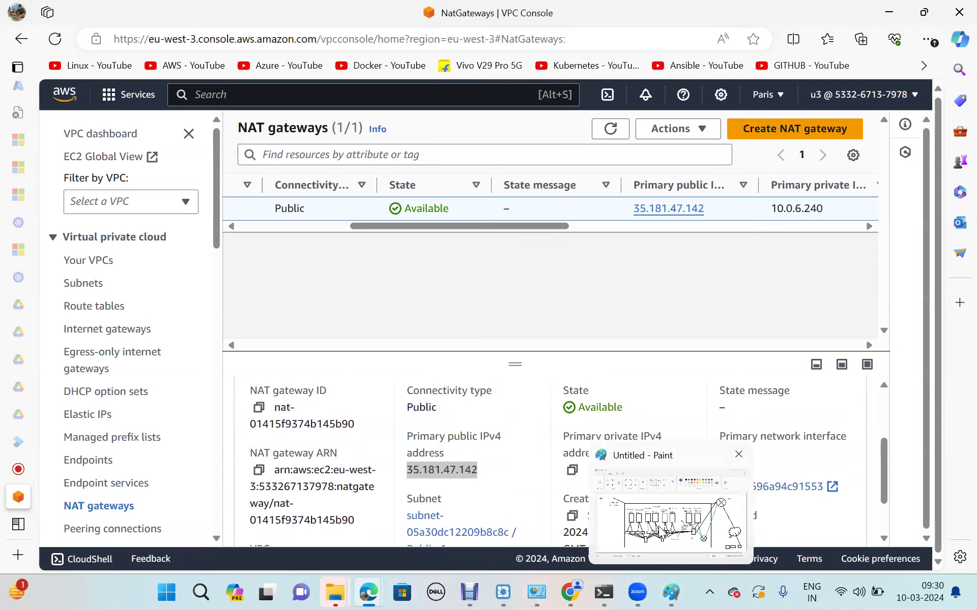
left_click(666, 514)
left_click(262, 73)
left_click(541, 277)
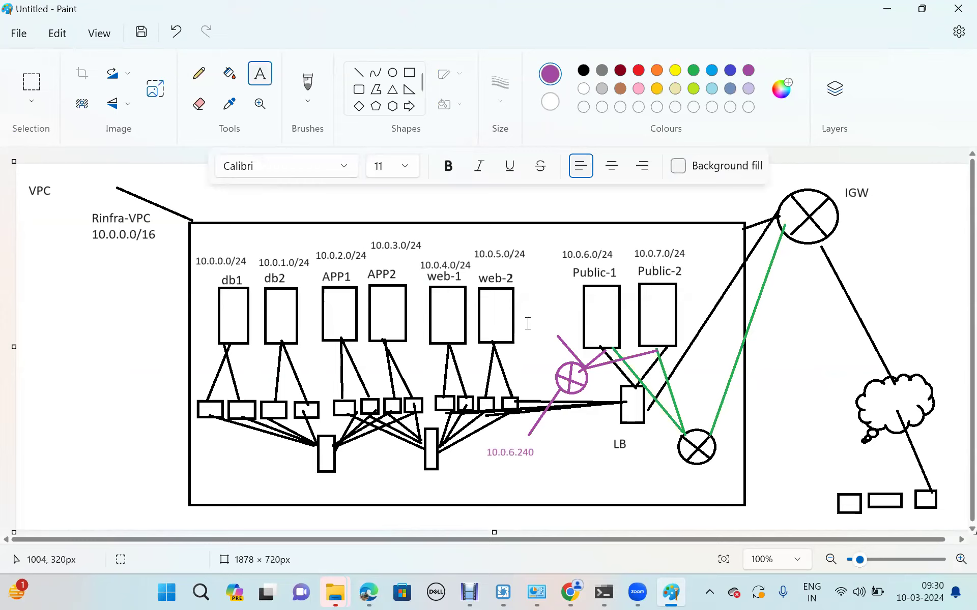
left_click_drag(528, 323, 586, 337)
key("ctrl+v")
key("BackSpace")
key("BackSpace")
key("BackSpace")
key("BackSpace")
key("BackSpace")
key("BackSpace")
key("BackSpace")
key("BackSpace")
key("BackSpace")
key("BackSpace")
key("BackSpace")
key("BackSpace")
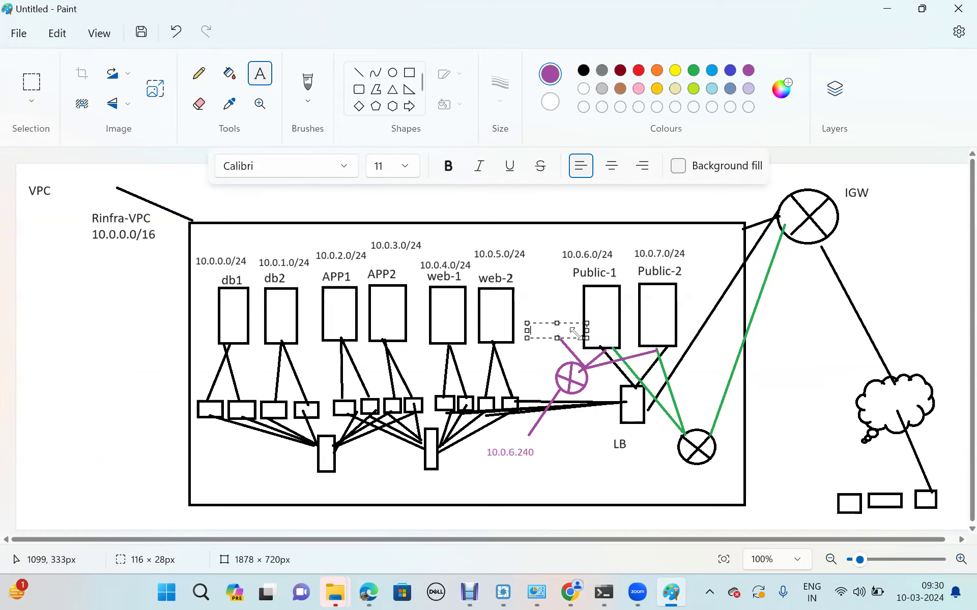
scroll(396, 99, "down", 3)
scroll(396, 98, "up", 3)
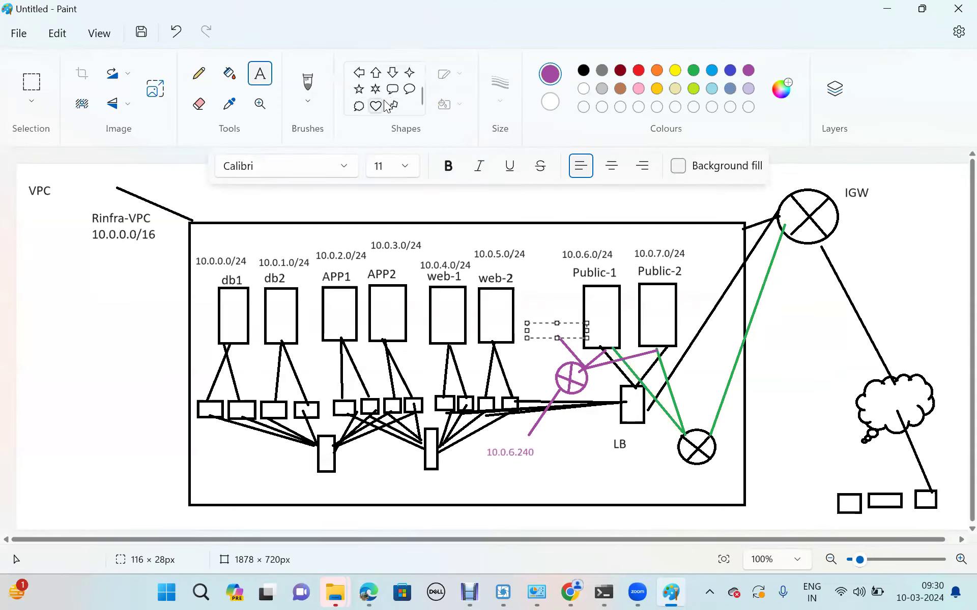
left_click(406, 168)
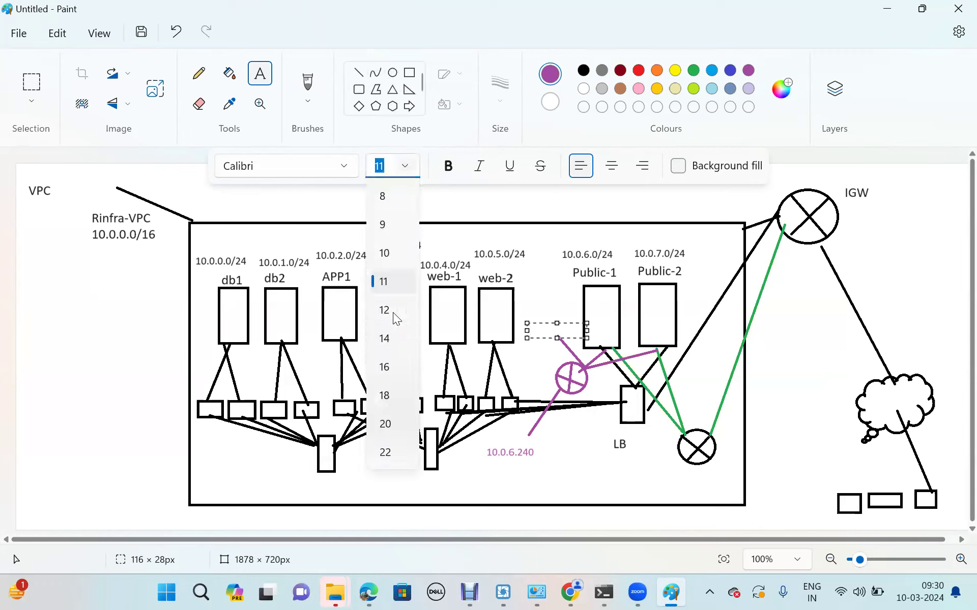
left_click(392, 369)
left_click(533, 330)
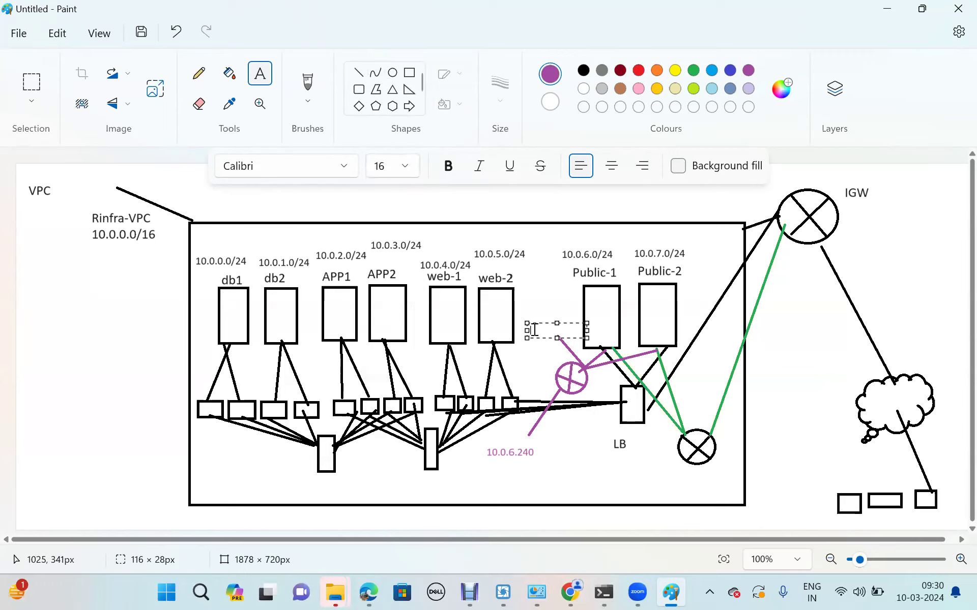
key("ctrl+v")
- Enlarge and adjust the 35.181.47.142 text box so the address clears the web-2 rectangle, and finish the text
left_click_drag(524, 331, 501, 333)
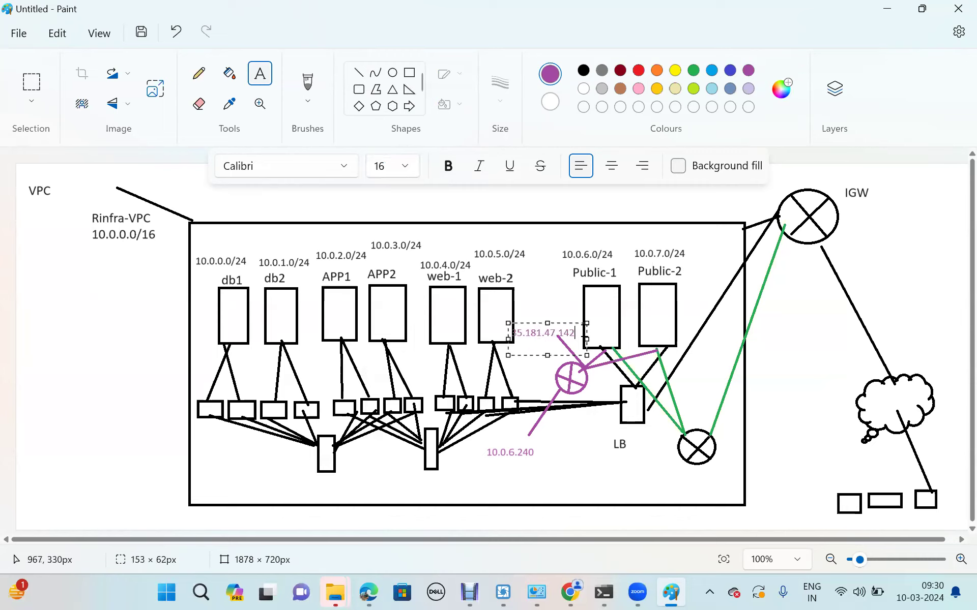
left_click_drag(590, 320, 613, 338)
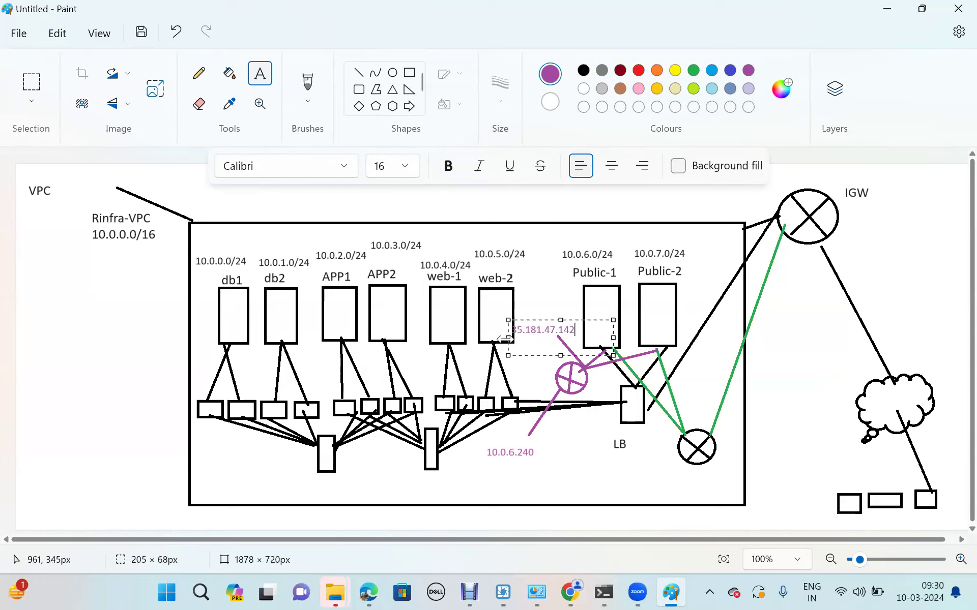
left_click_drag(508, 339, 513, 339)
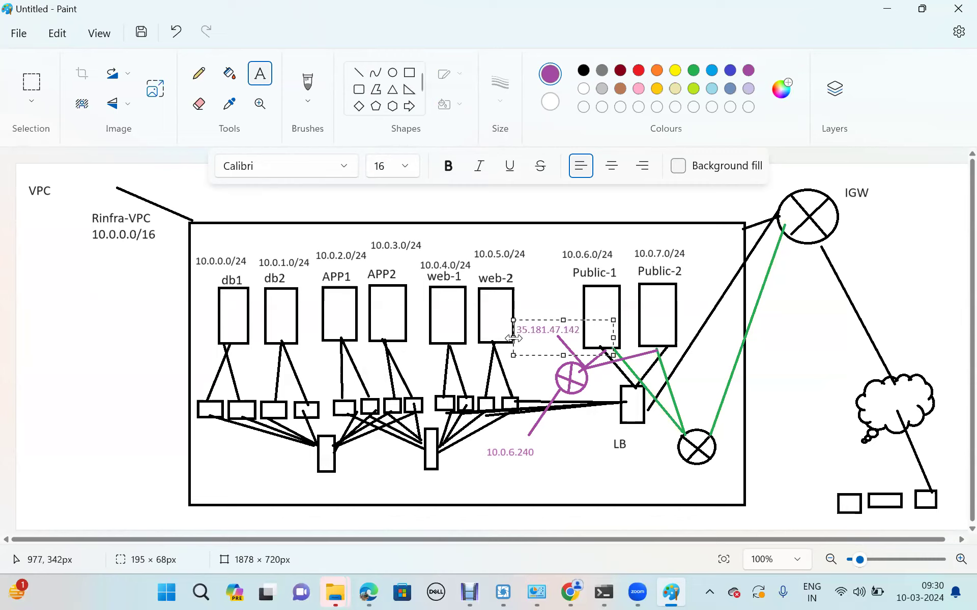
left_click(632, 438)
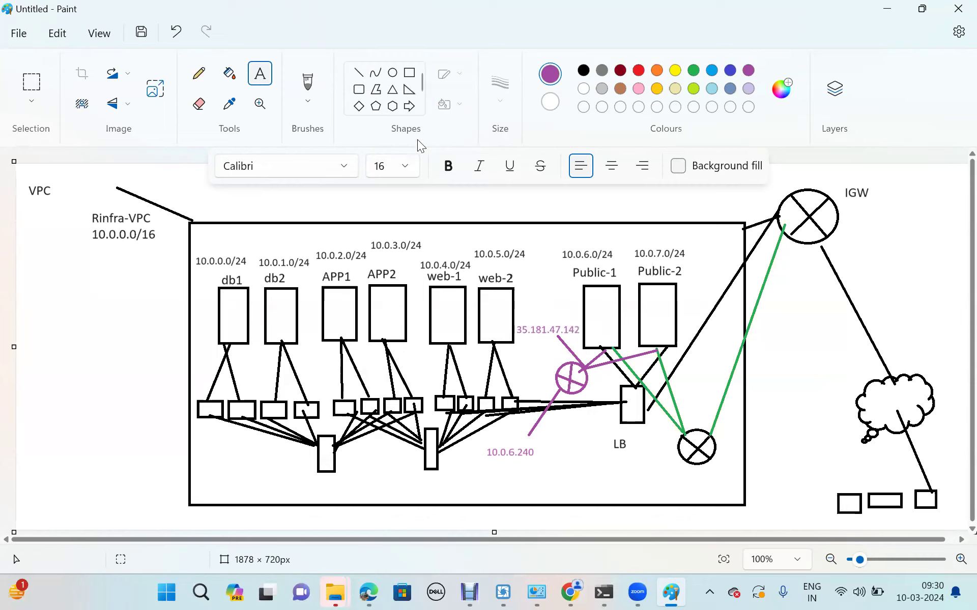
- Draw a small purple circle inside the VPC box, near its lower edge between the two tall rectangles below the app and web servers
left_click(392, 76)
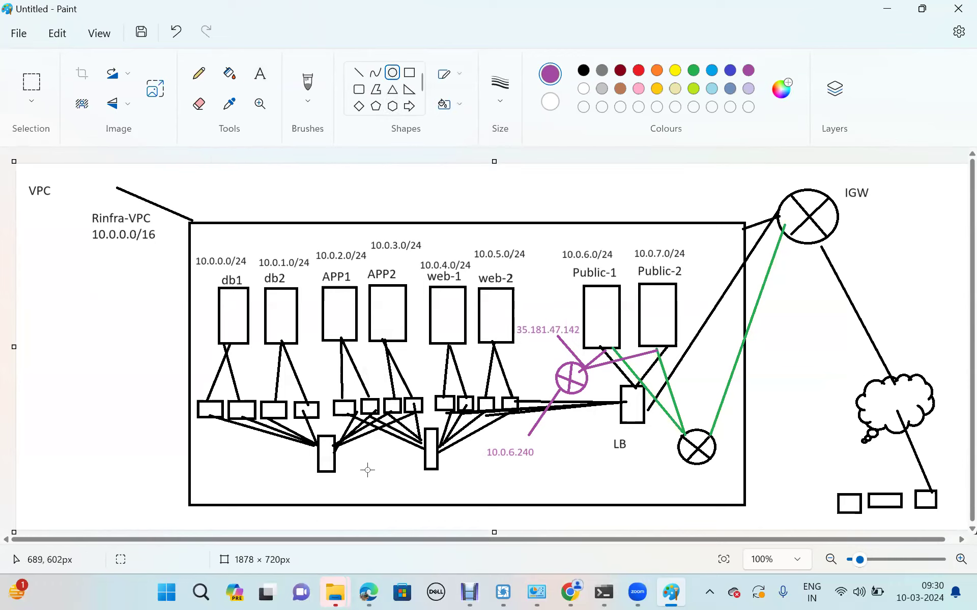
left_click_drag(367, 470, 393, 495)
left_click(472, 472)
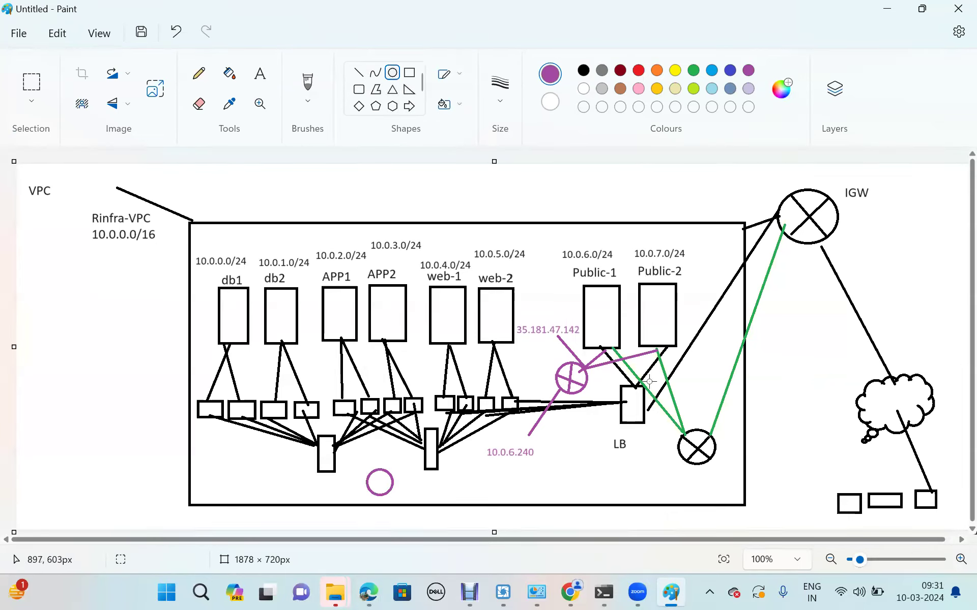
- Cross the small purple circle with two lines and connect it by purple lines to the db1, db2, APP1, APP2, web-1 and web-2 rectangles
left_click(359, 74)
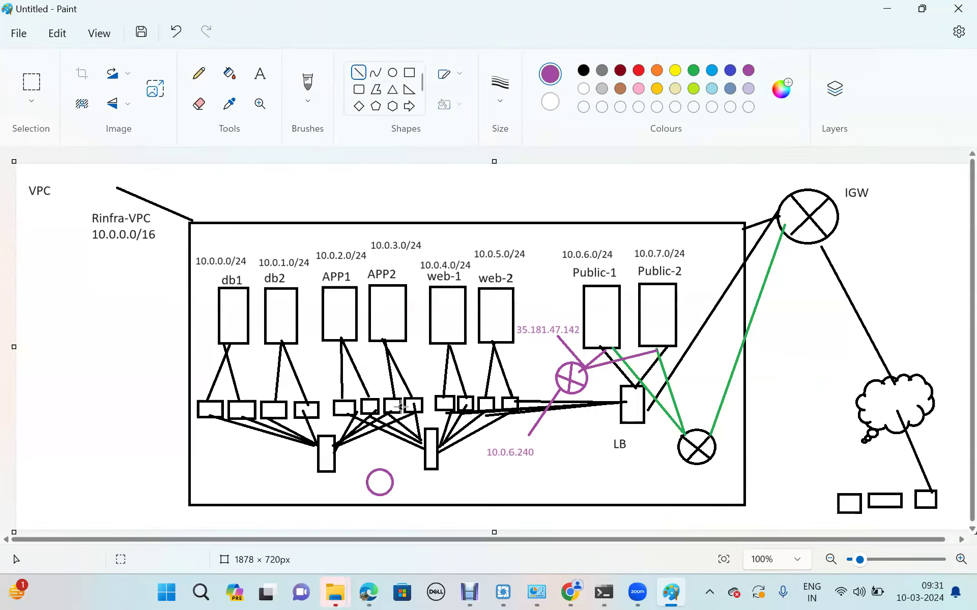
mouse_move(367, 479)
left_mouse_down()
mouse_move(386, 489)
mouse_move(386, 472)
mouse_move(376, 491)
left_mouse_up()
left_click_drag(226, 341, 367, 475)
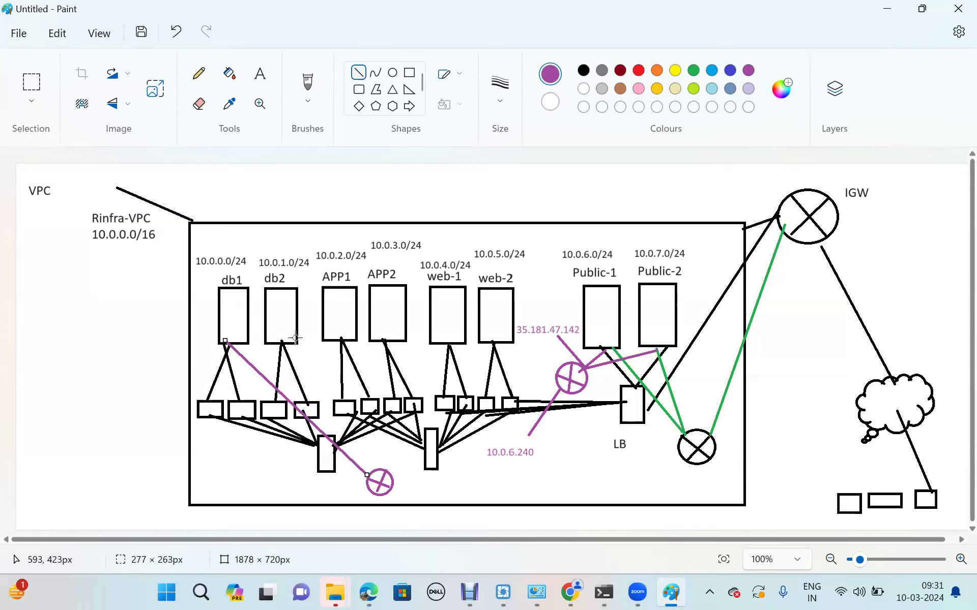
left_click_drag(281, 341, 374, 481)
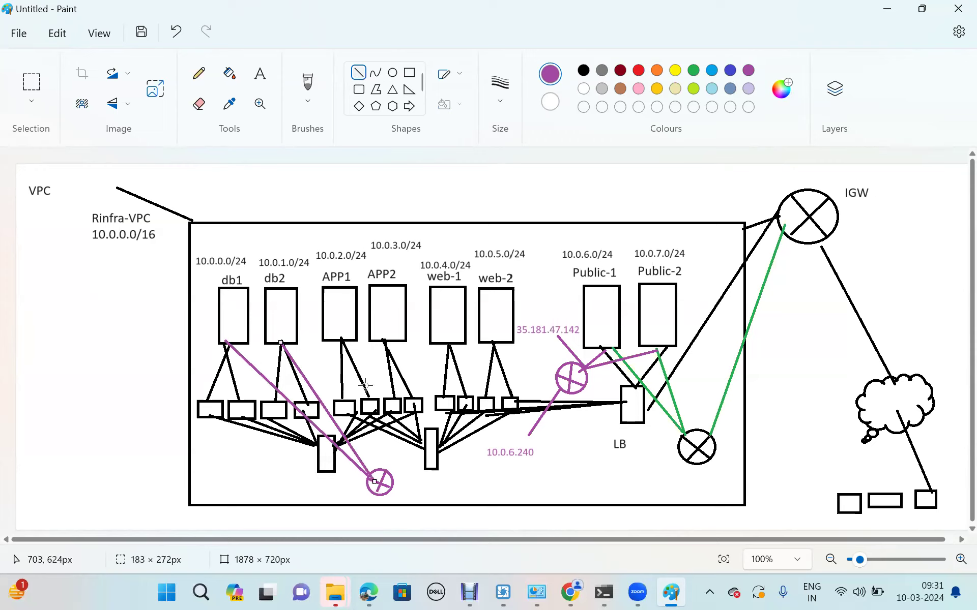
left_click_drag(342, 339, 372, 467)
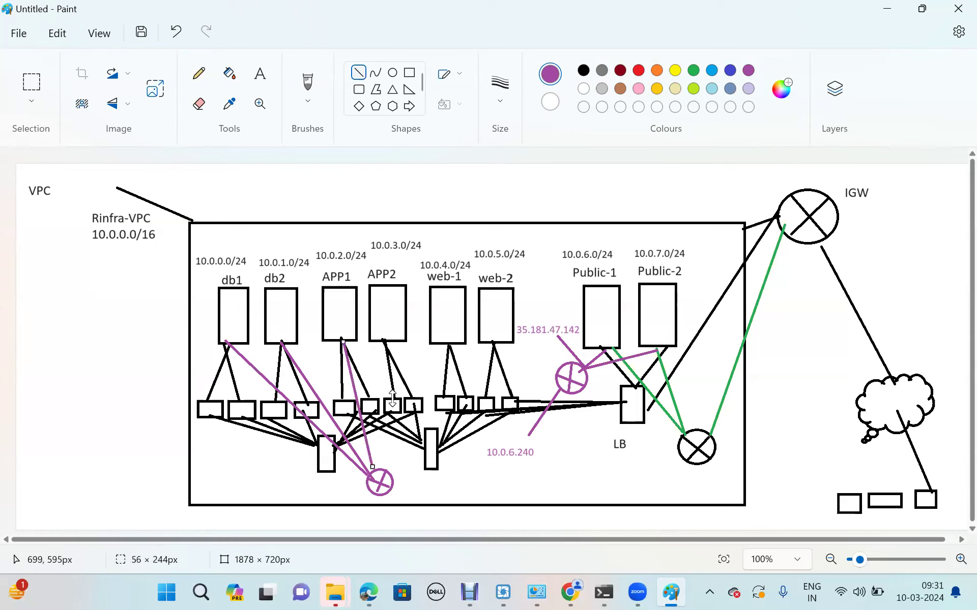
left_click_drag(395, 337, 374, 466)
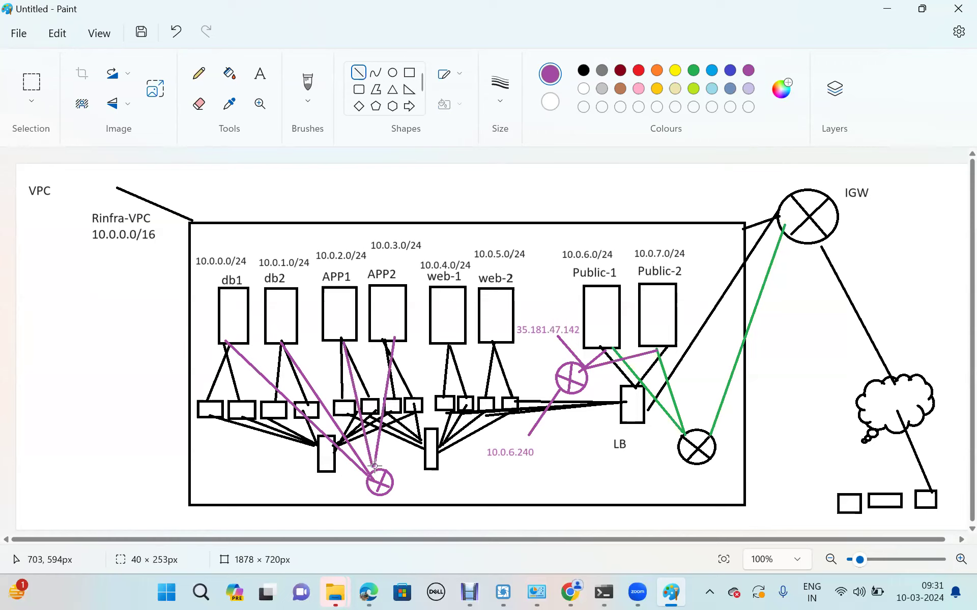
left_click_drag(450, 341, 381, 466)
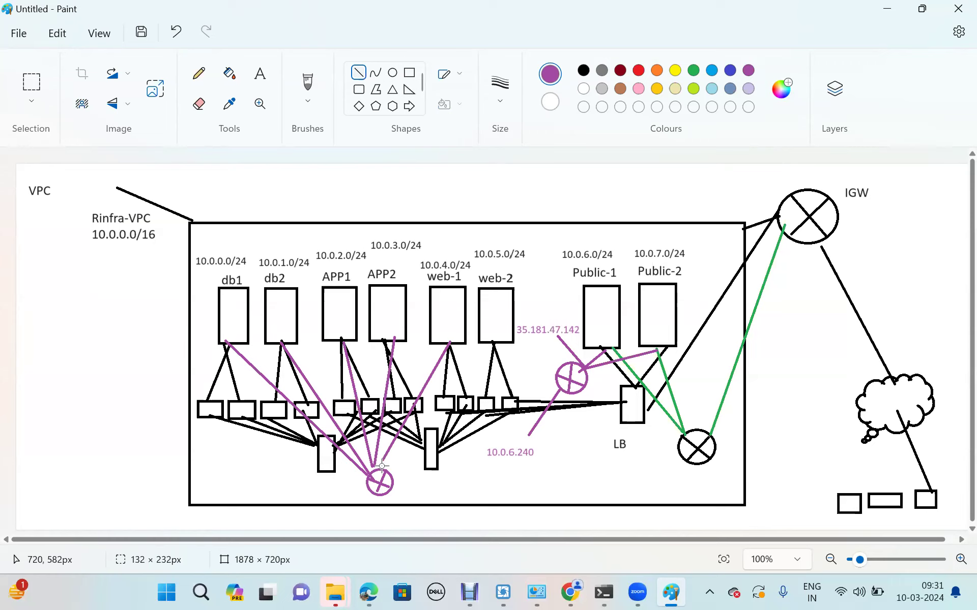
left_click_drag(497, 344, 411, 425)
left_click_drag(382, 467, 377, 464)
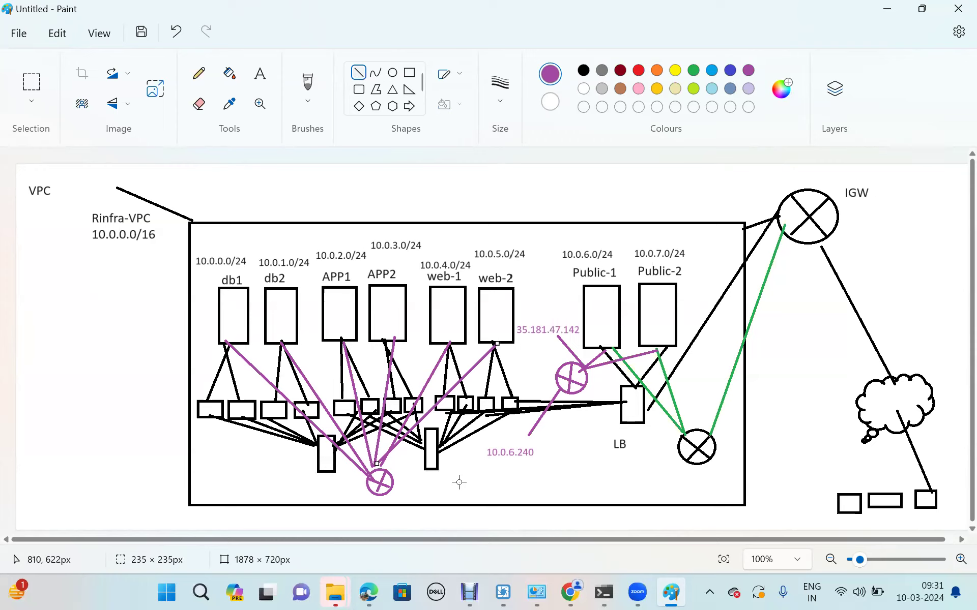
- Draw purple lines from the new symbol to 10.0.6.240, and from the NAT gateway symbol through the lower black circle, IGW and cloud toward the client boxes
left_click_drag(389, 493, 498, 462)
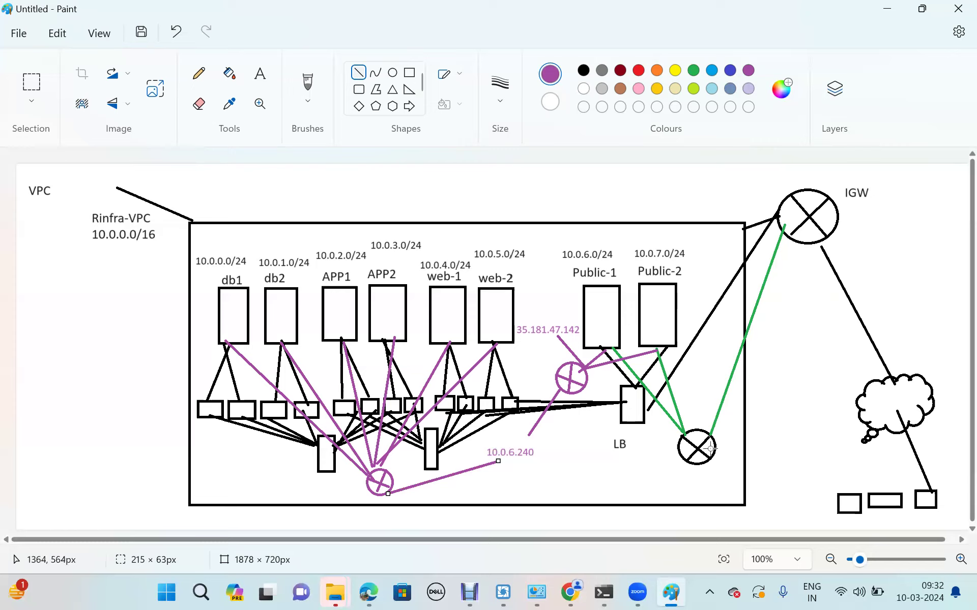
mouse_move(580, 364)
left_mouse_down()
mouse_move(669, 402)
mouse_move(695, 438)
mouse_move(712, 430)
mouse_move(780, 258)
mouse_move(777, 222)
mouse_move(797, 218)
mouse_move(910, 398)
mouse_move(951, 487)
left_mouse_up()
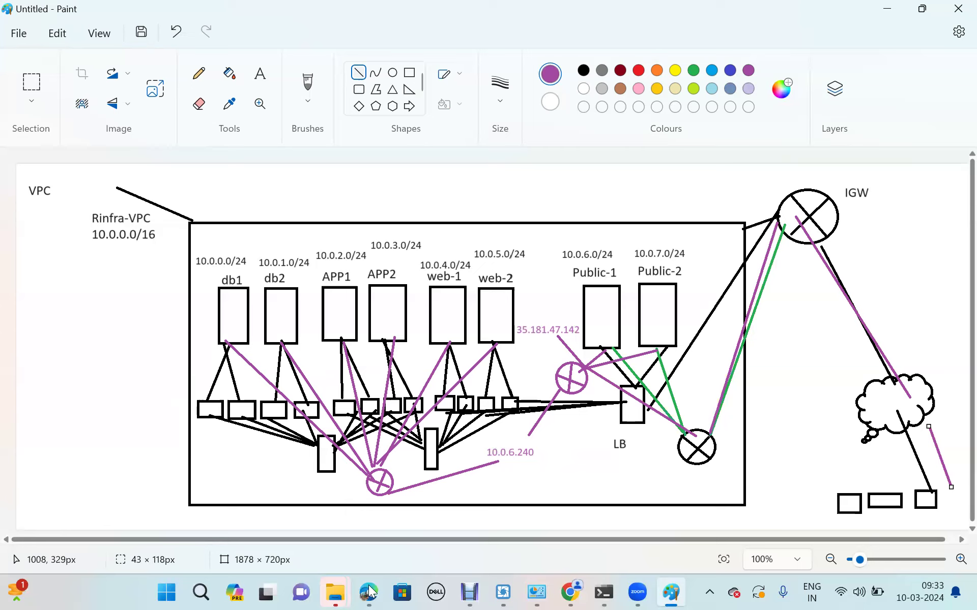
mouse_move(368, 592)
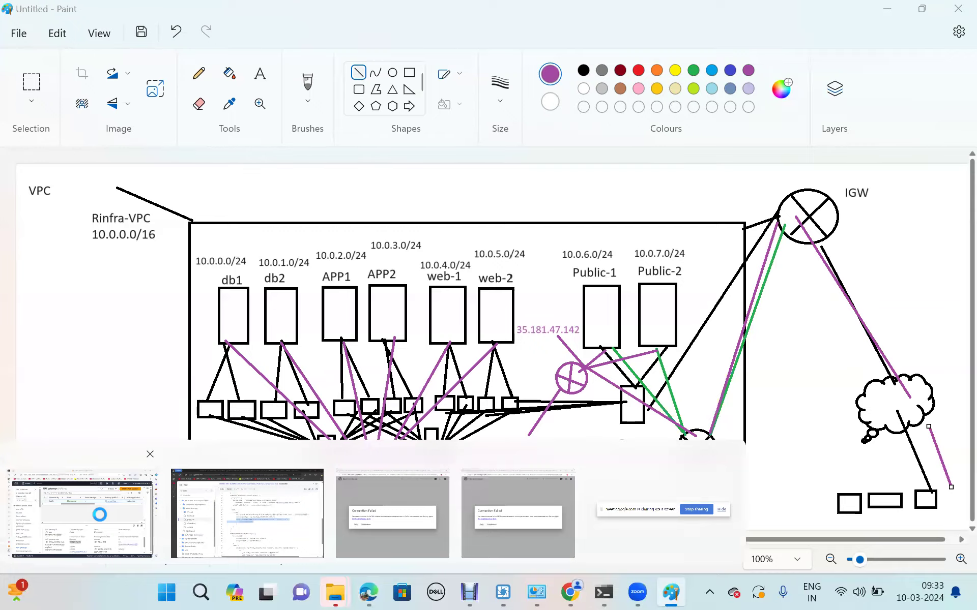
left_click(99, 514)
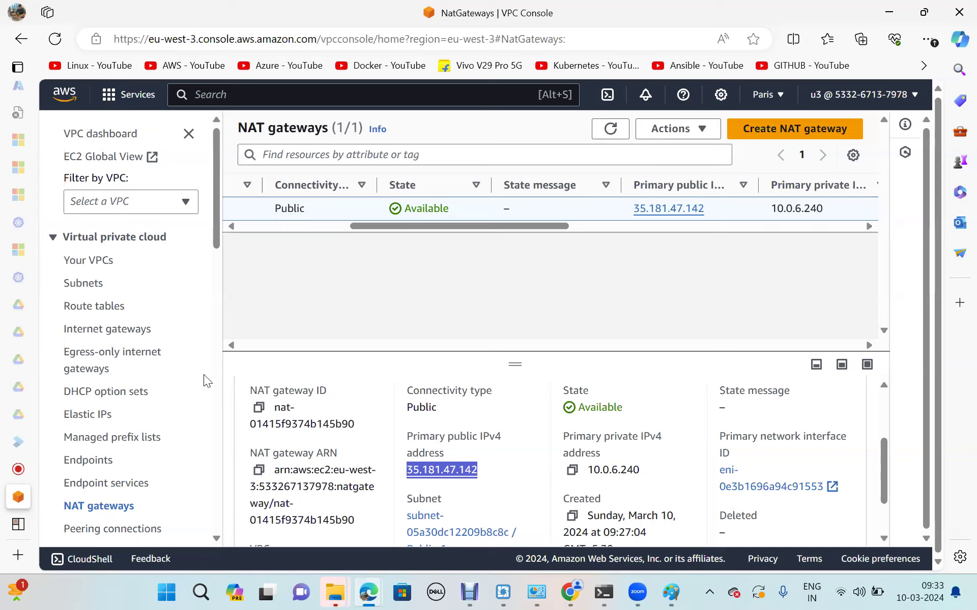
mouse_move(40, 470)
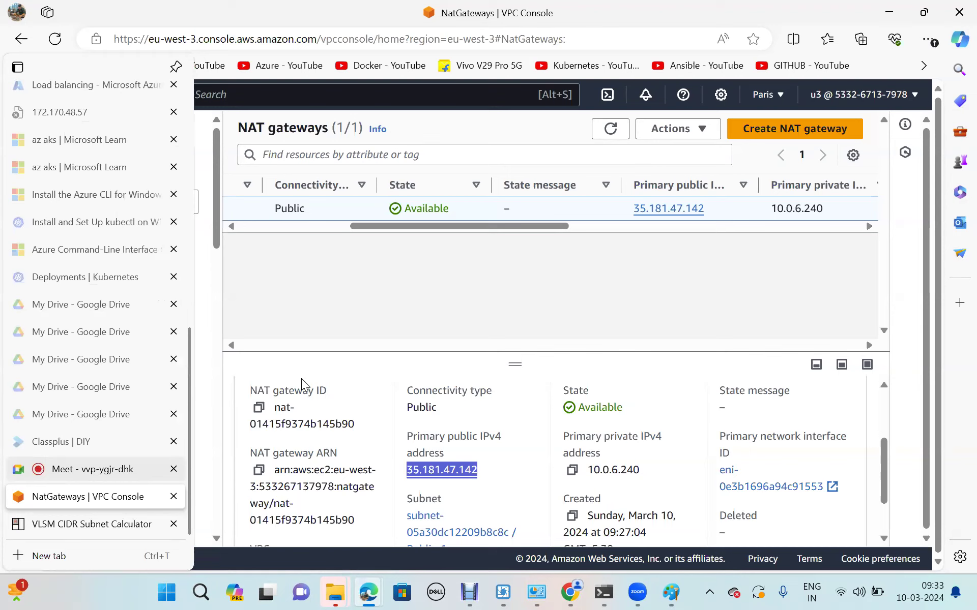
mouse_move(672, 593)
left_click(659, 510)
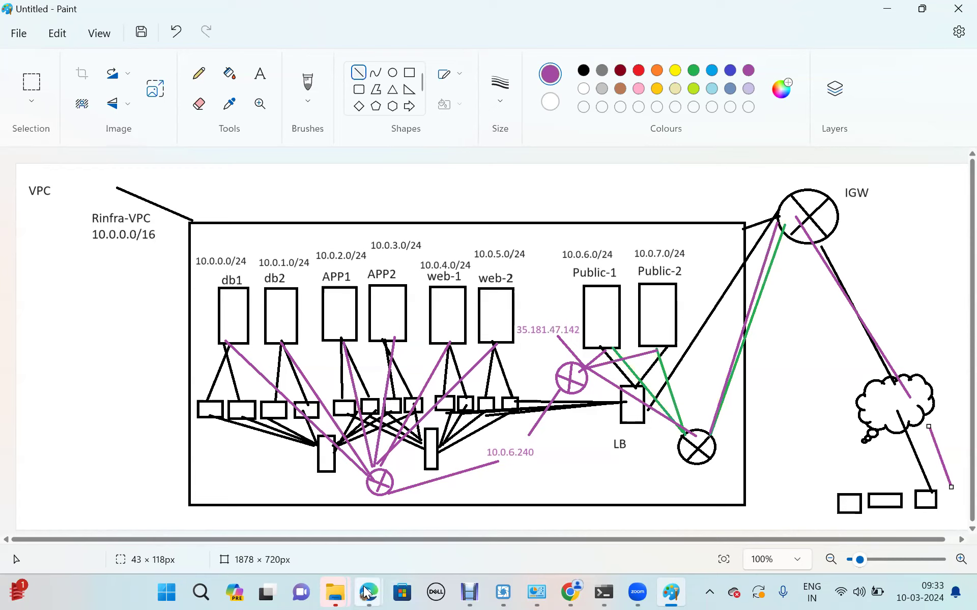
- Switch to the VPC console in the browser, refresh the NAT gateways list and check the name and state of Rinfra-NATGateway
mouse_move(365, 591)
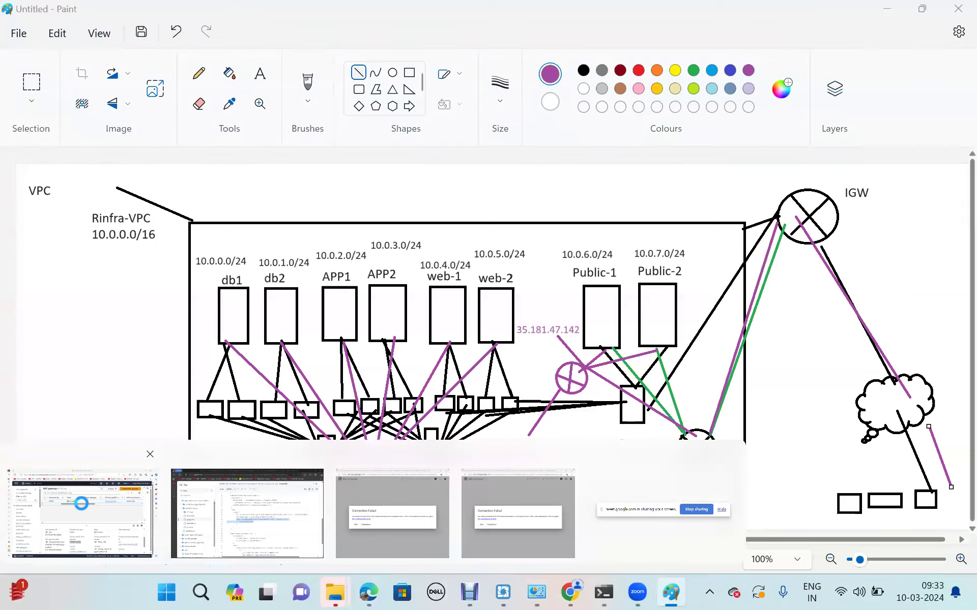
left_click(81, 503)
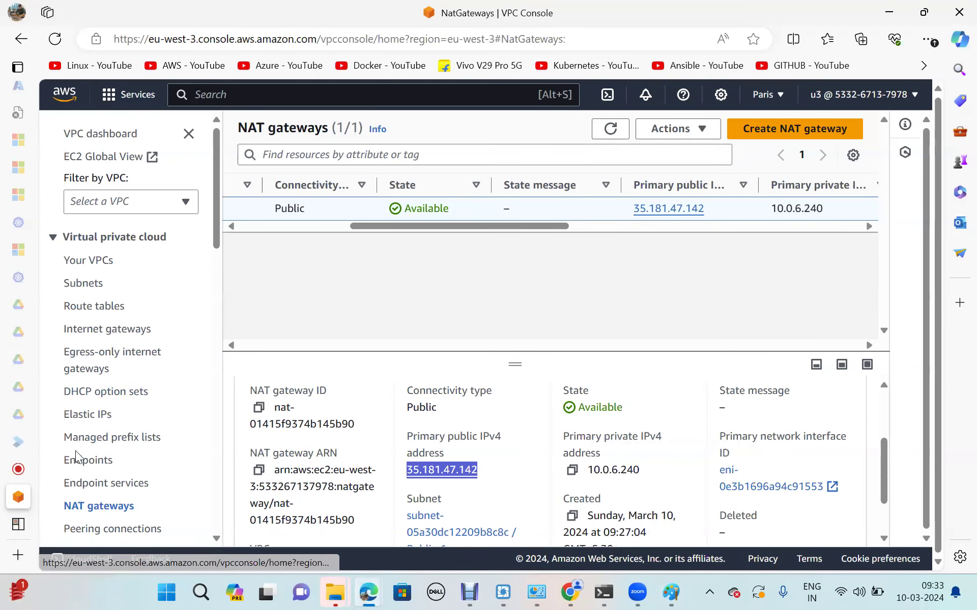
left_click(610, 129)
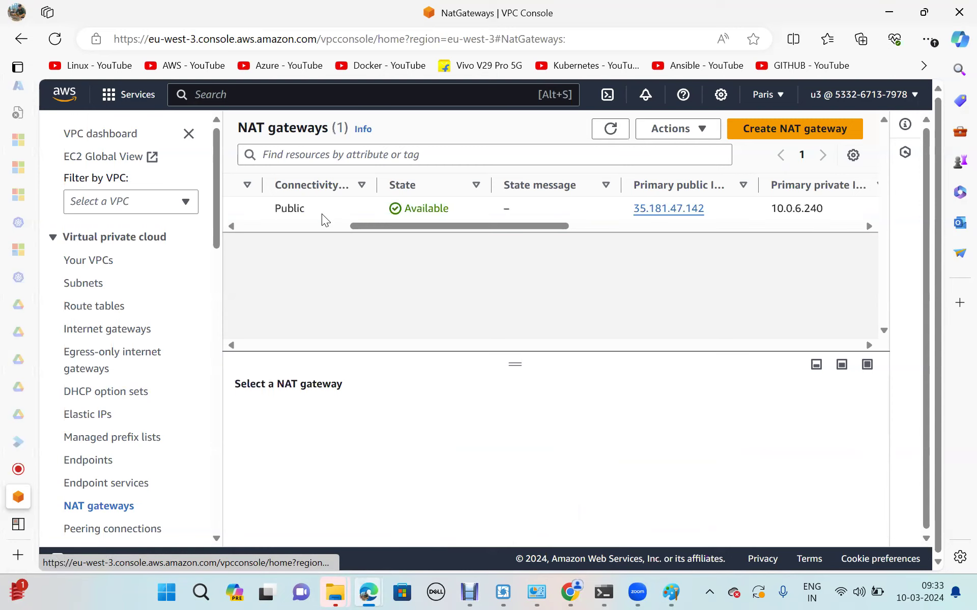
scroll(322, 213, "left", 5)
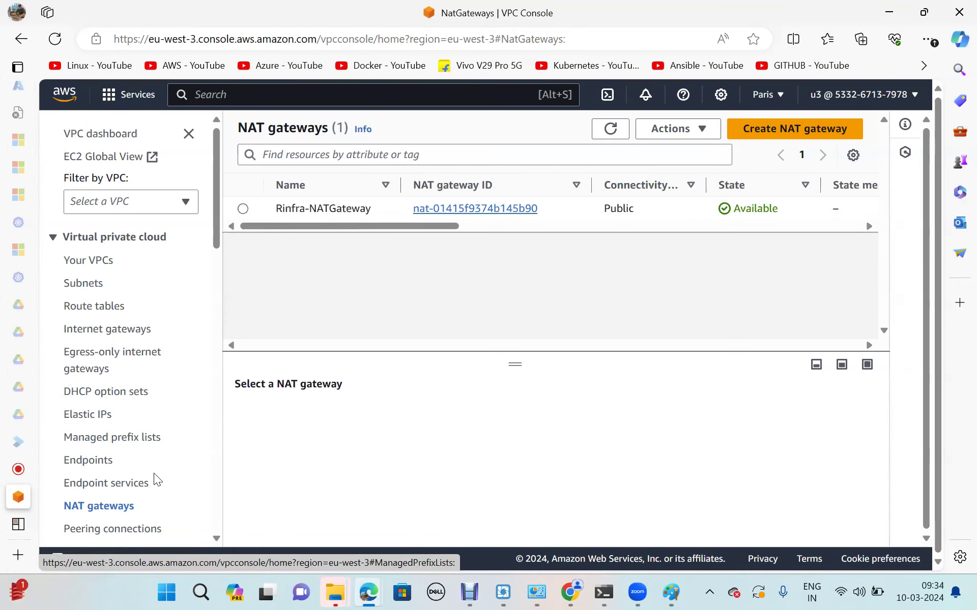
- Create a route table named Private-RT in Rinfra-VPC
left_click(89, 307)
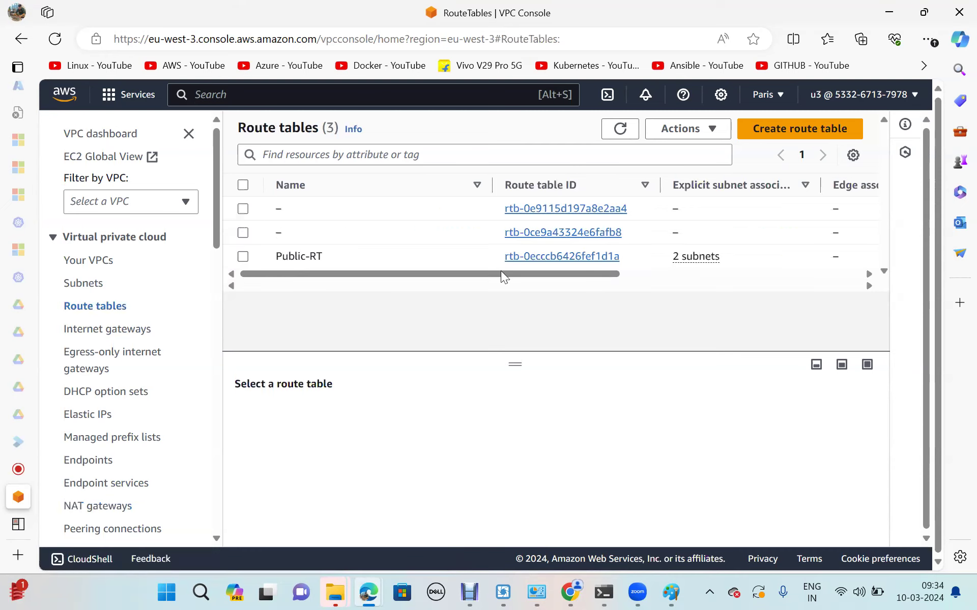
left_click(814, 132)
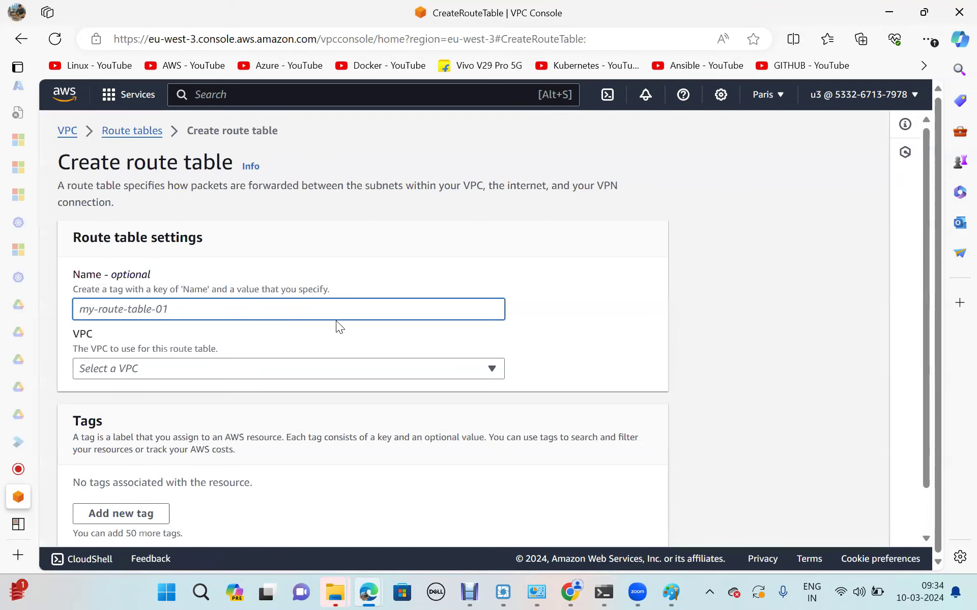
left_click(329, 307)
type("P")
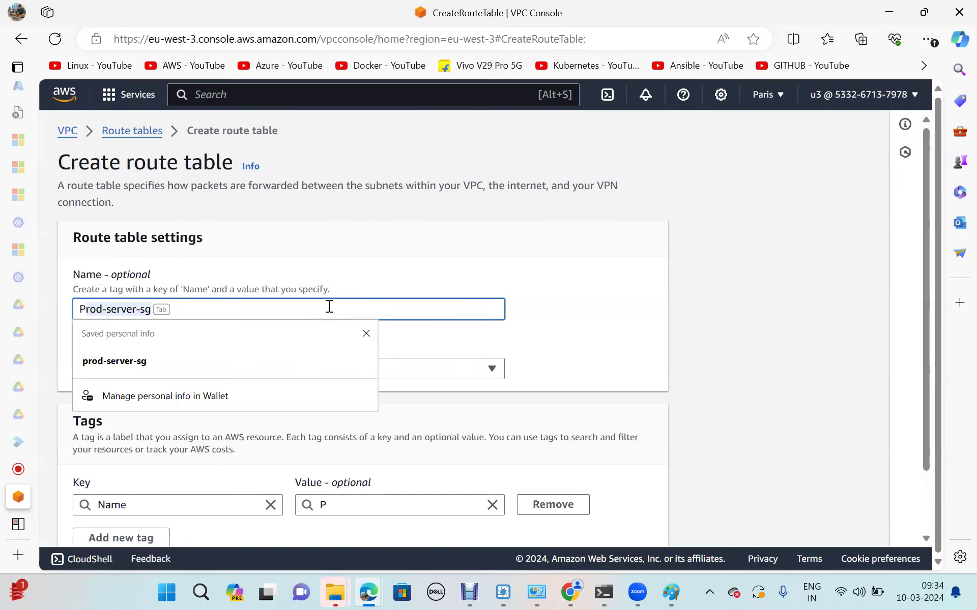
type("rivate-RT")
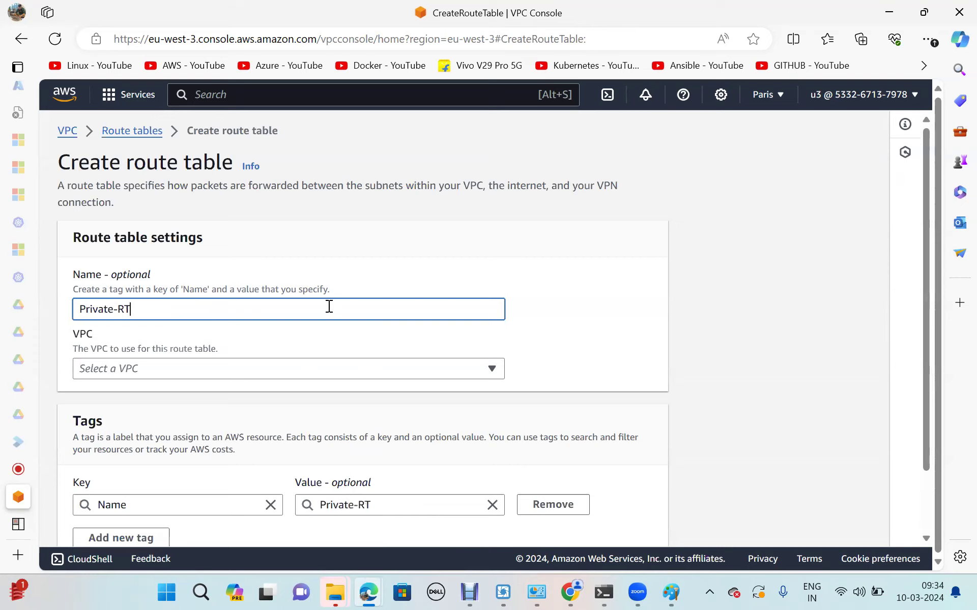
left_click(373, 370)
left_click(202, 415)
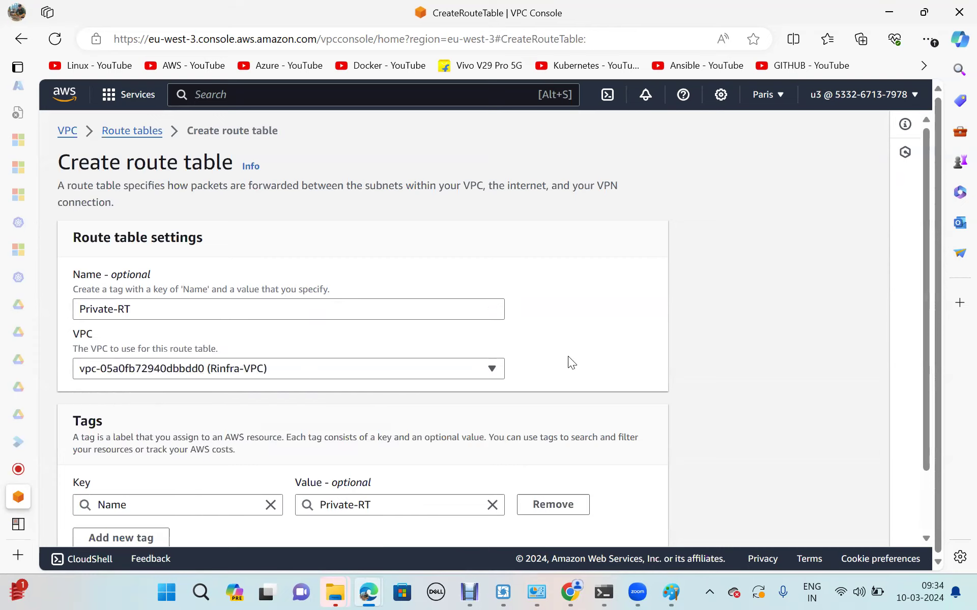
scroll(568, 356, "down", 2)
left_click(621, 525)
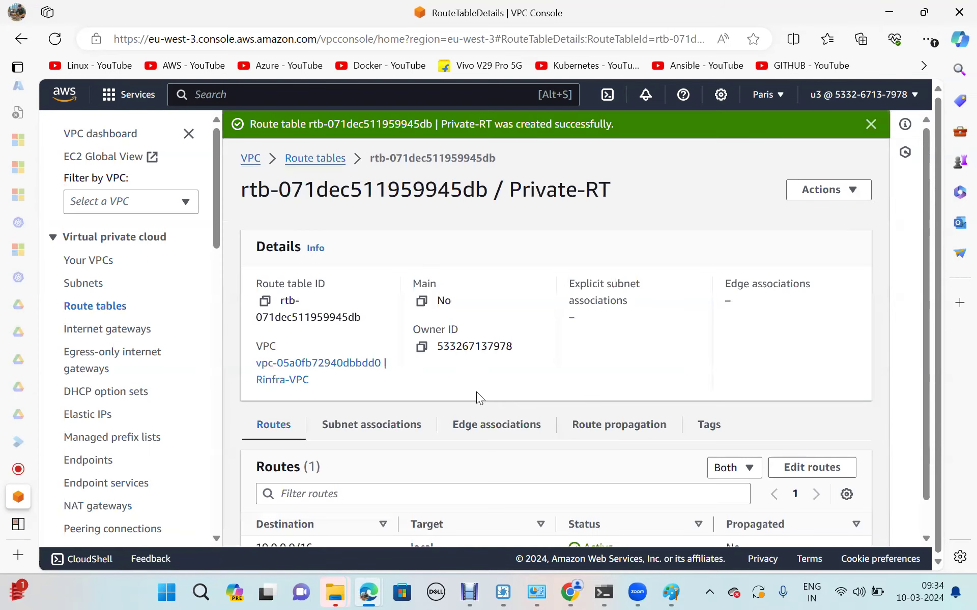
- Associate the WEB-1, WEB-2, APP-1, APP-2, DB-1 and DB-2 subnets with Private-RT and save the associations
scroll(488, 448, "down", 1)
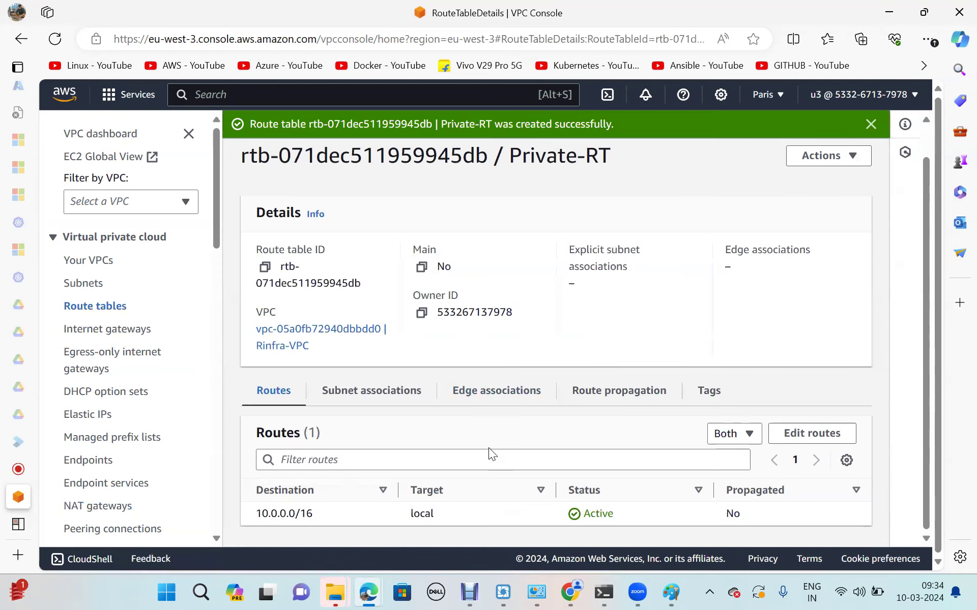
left_click(402, 398)
scroll(556, 421, "down", 2)
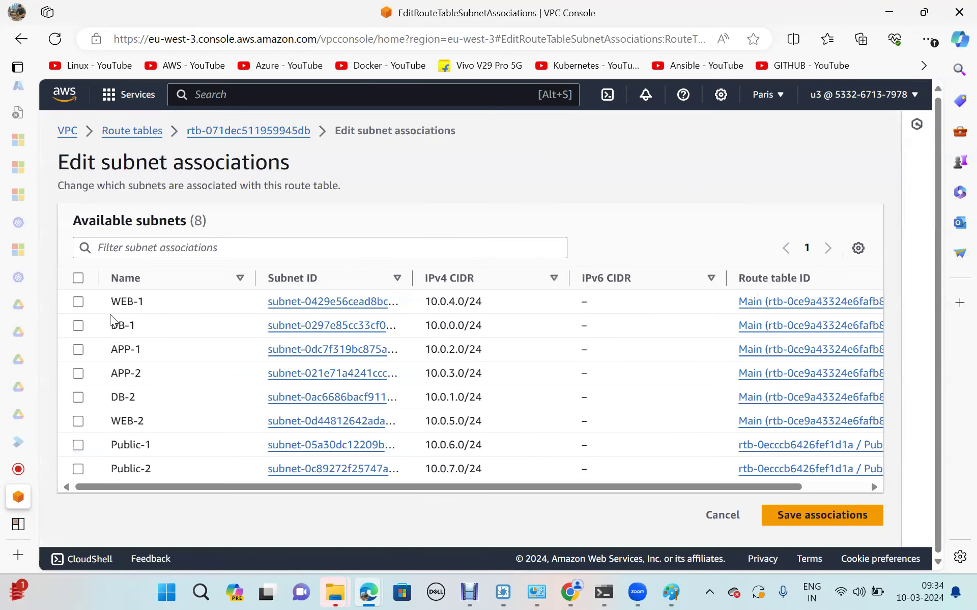
left_click(78, 303)
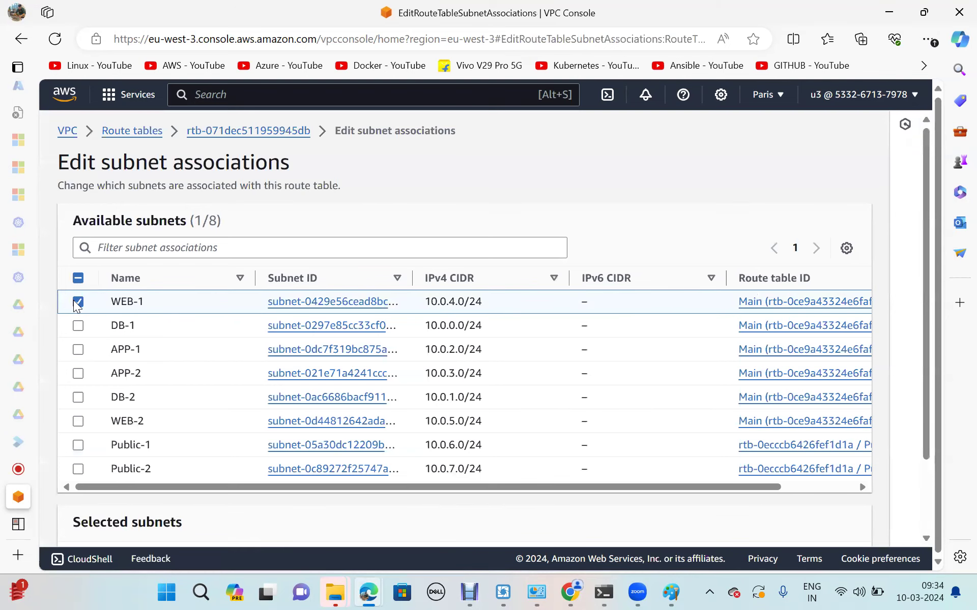
left_click(78, 278)
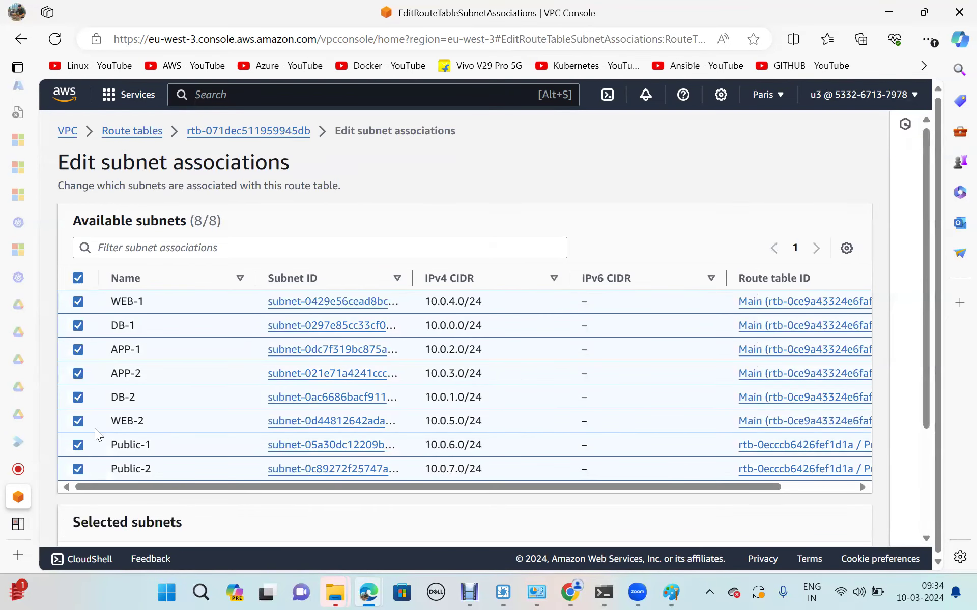
left_click(79, 445)
left_click(78, 469)
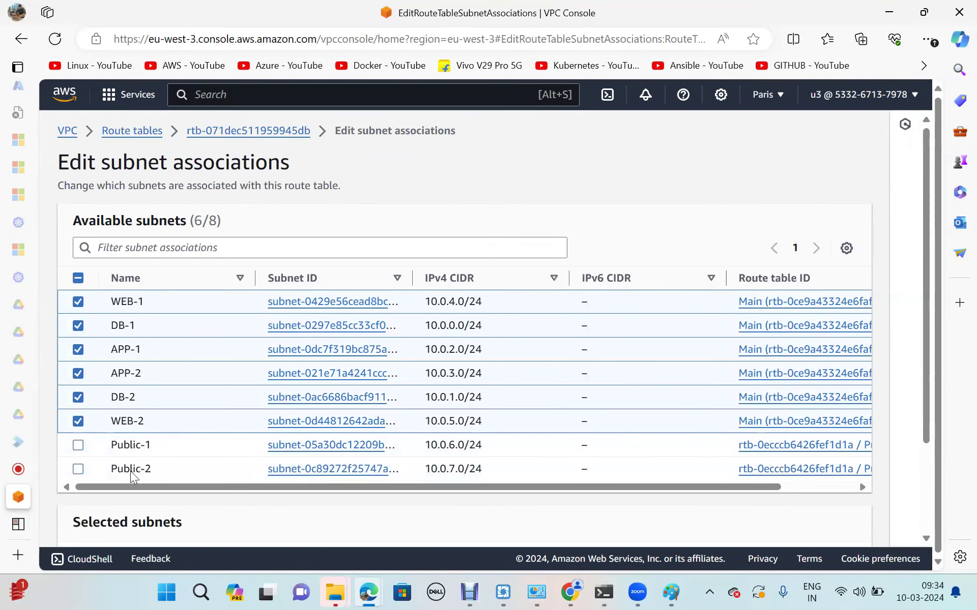
scroll(827, 513, "down", 3)
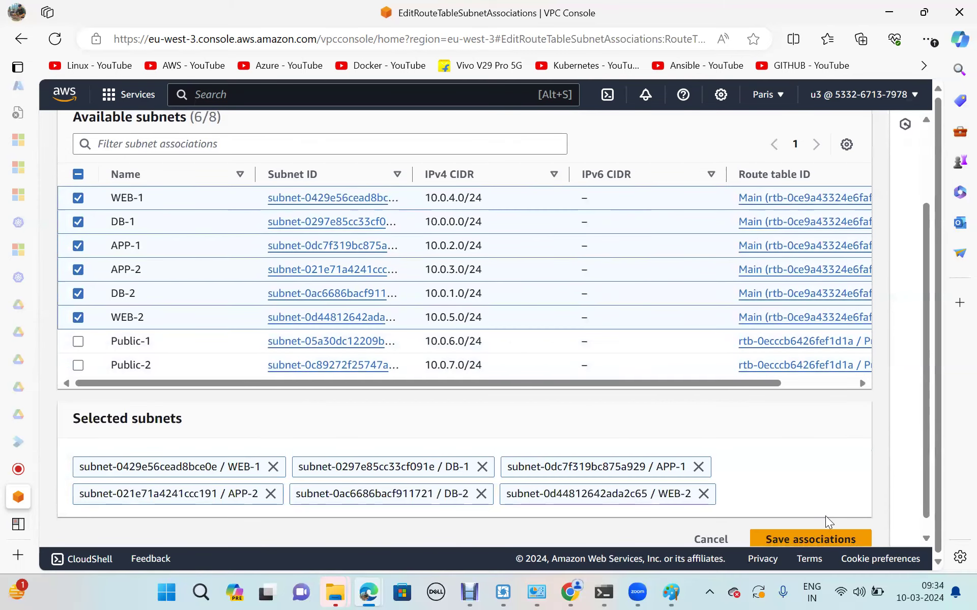
left_click(811, 540)
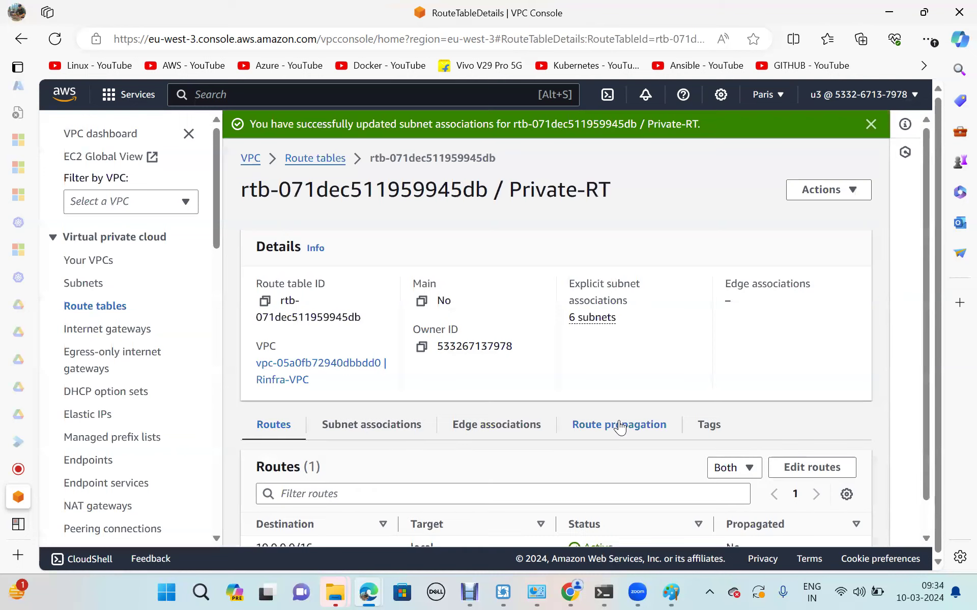
- Add a second route to Private-RT with destination 0.0.0.0/0
left_click(812, 468)
left_click(112, 429)
left_click(121, 463)
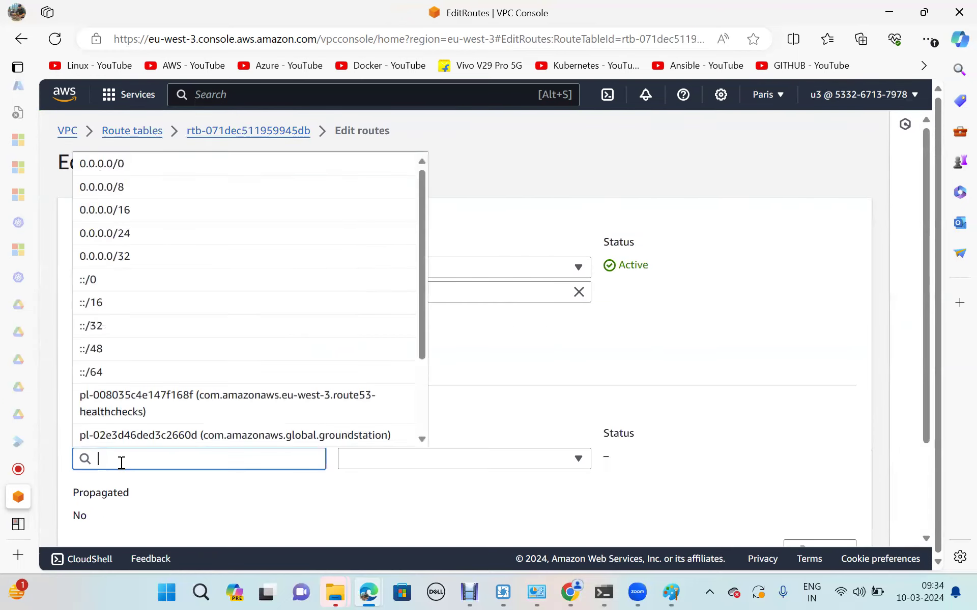
type("0.0.0.0")
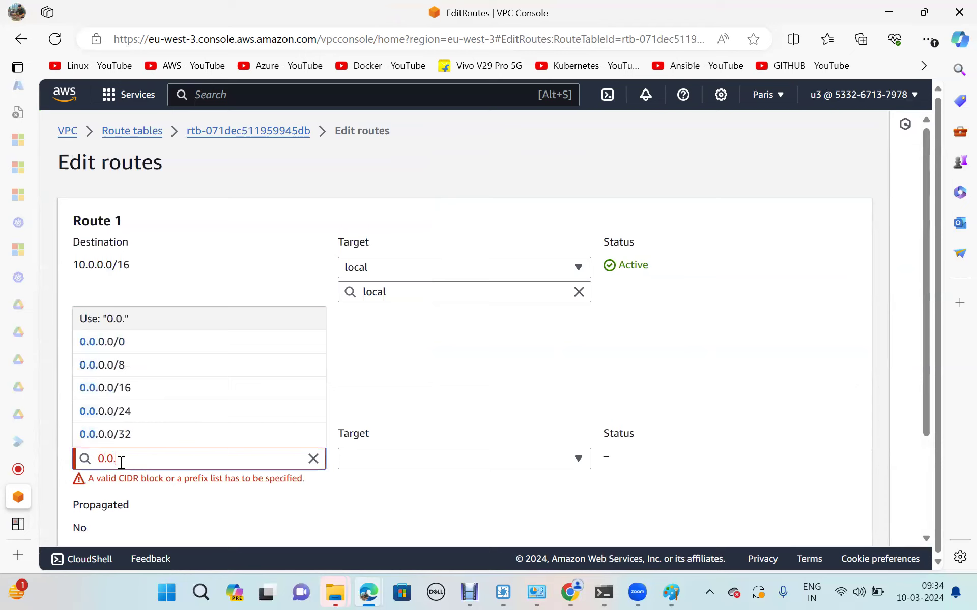
key("BackSpace")
key("BackSpace")
key("BackSpace")
key("BackSpace")
key("BackSpace")
key("BackSpace")
key("BackSpace")
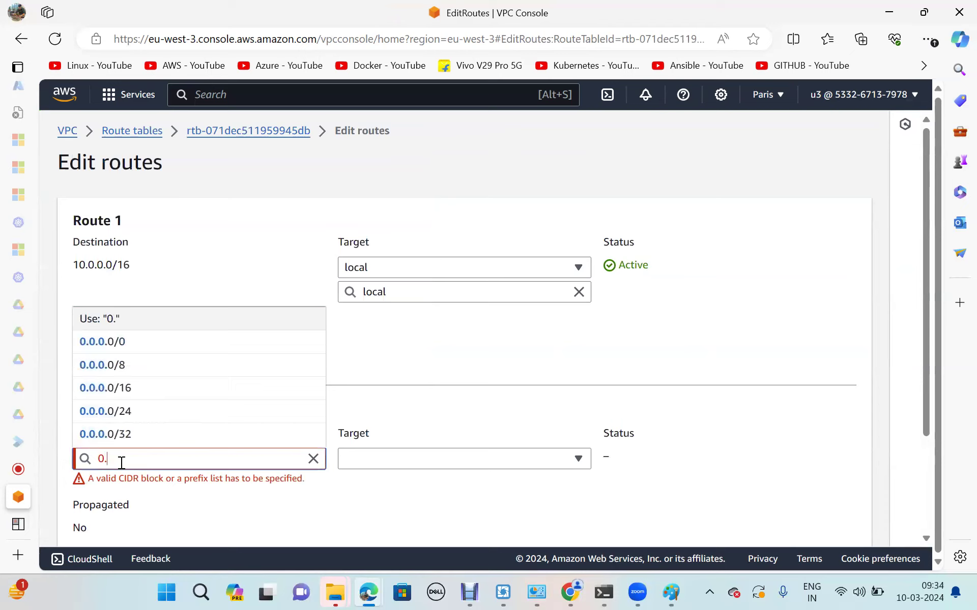
type("0.0.")
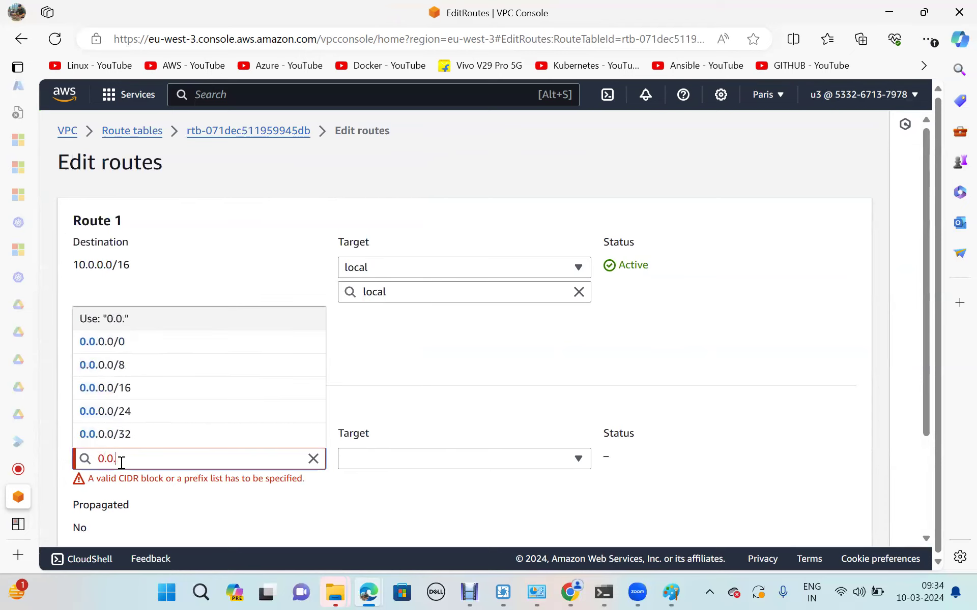
type("0.0/0")
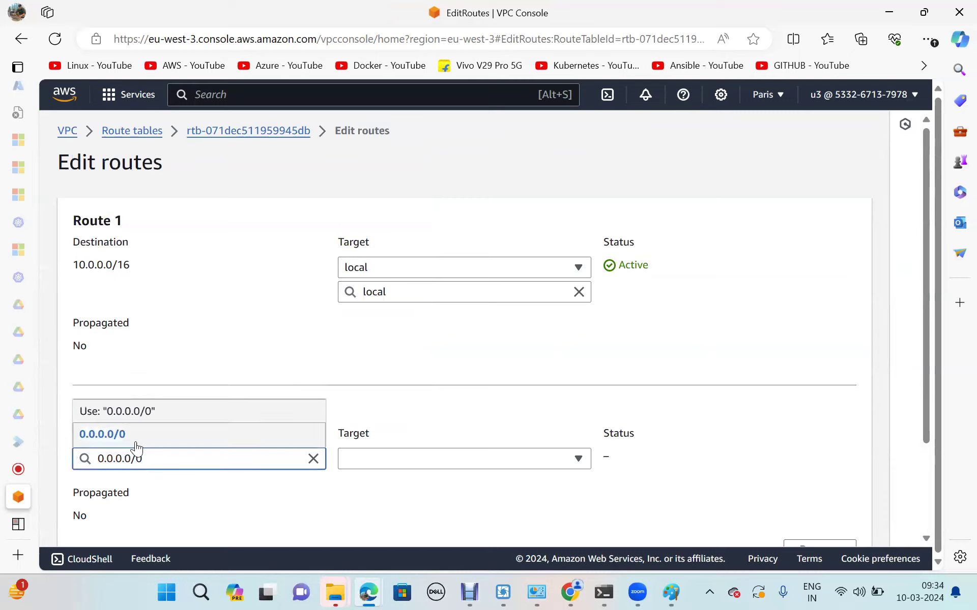
- Target the 0.0.0.0/0 route at the NAT gateway Rinfra-NATGateway and save the route changes
left_click(402, 462)
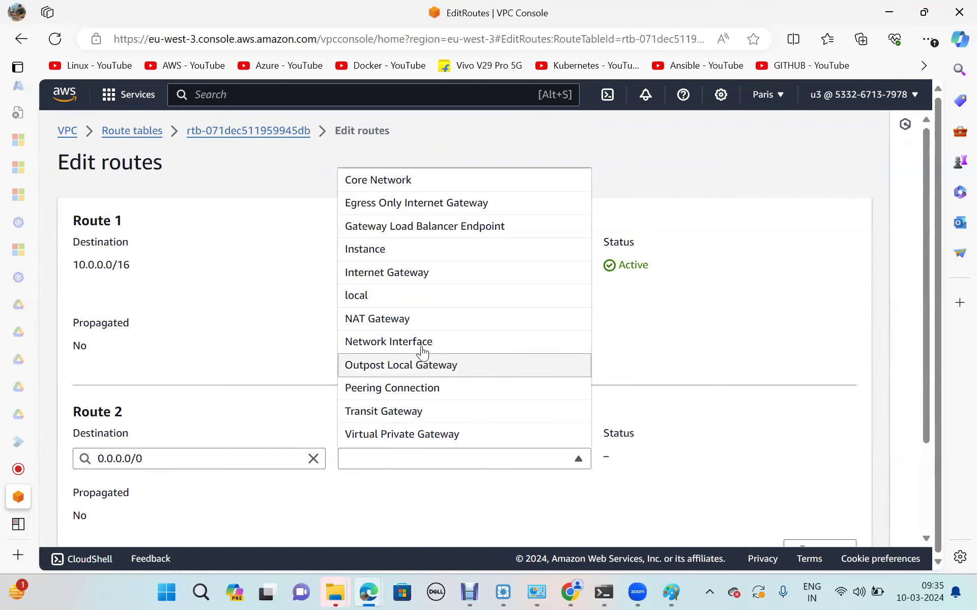
left_click(397, 321)
left_click(437, 483)
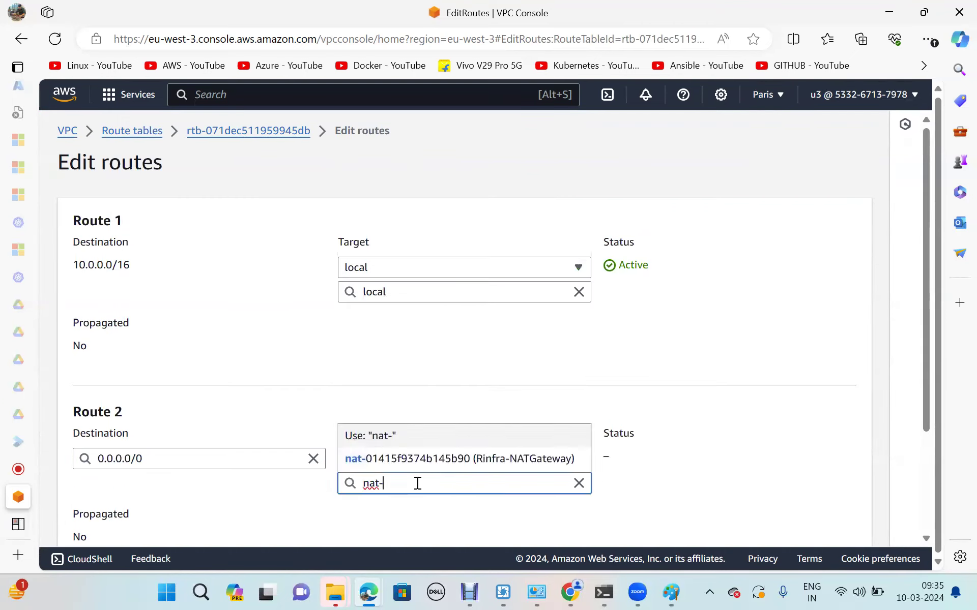
left_click(417, 460)
scroll(738, 457, "down", 3)
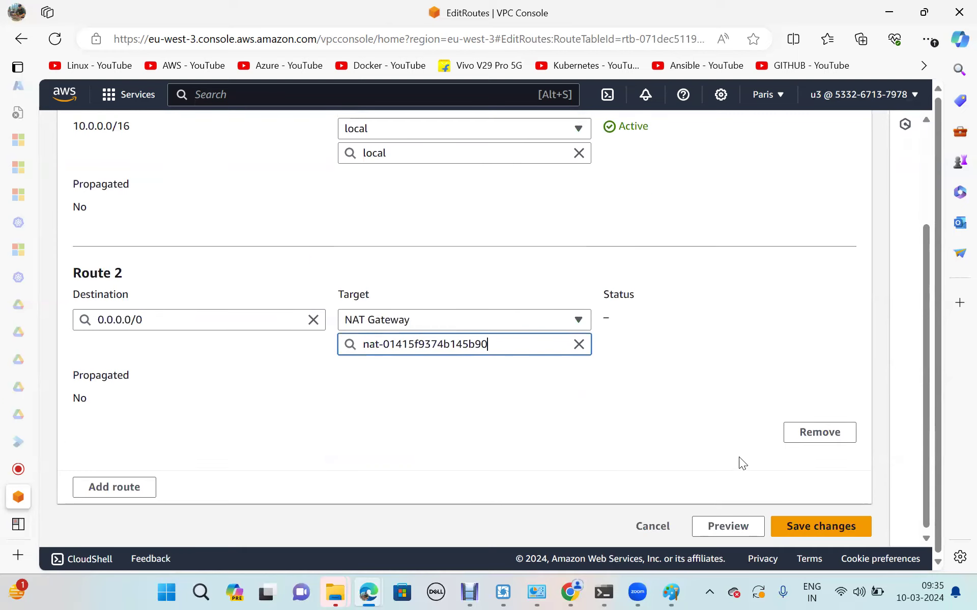
left_click(793, 526)
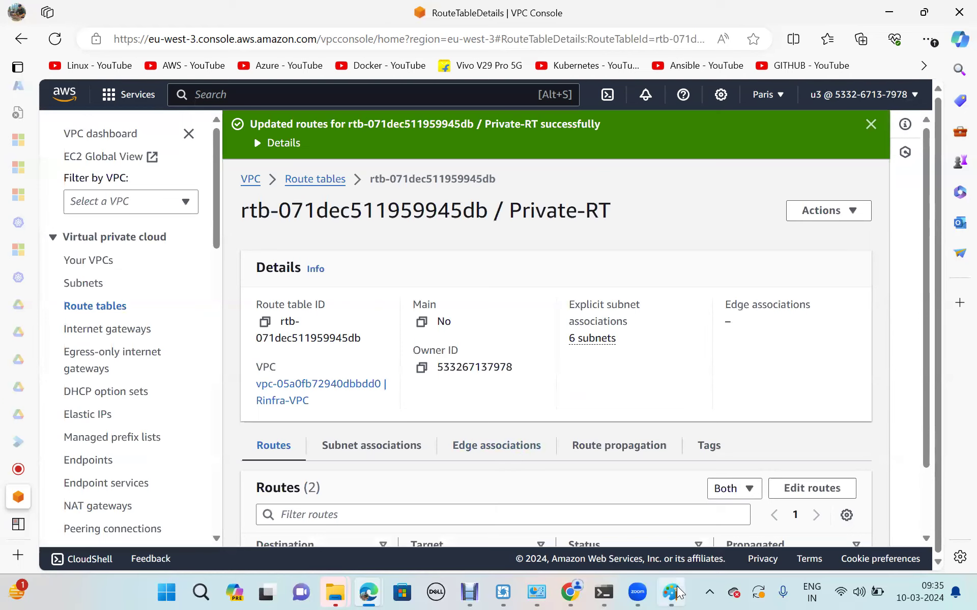
- Switch to the Paint diagram and add the purple text "10 to 15" in size 16 below the Rinfra-VPC label
mouse_move(678, 592)
left_click(677, 519)
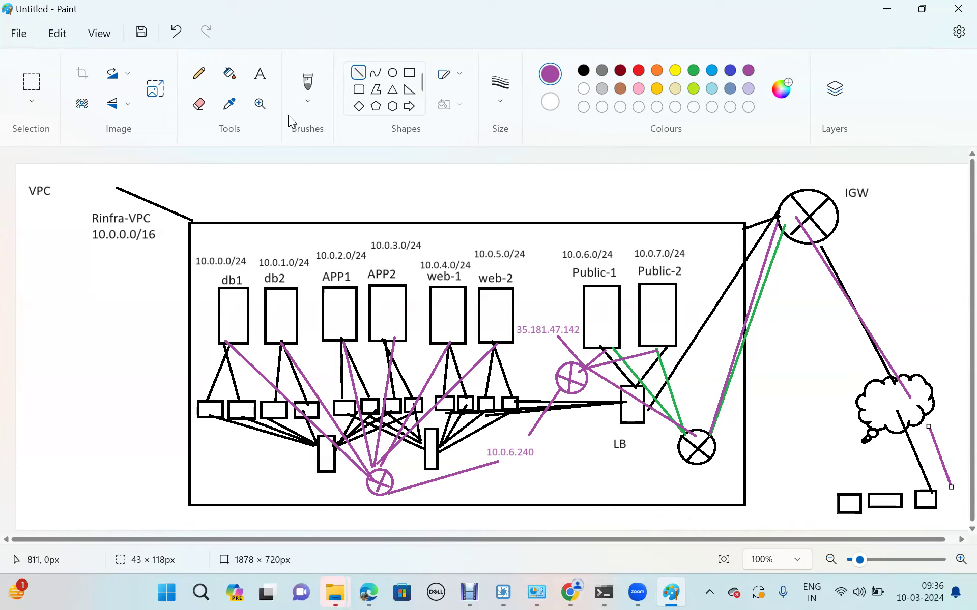
left_click(260, 75)
left_click_drag(49, 275, 144, 345)
type("1")
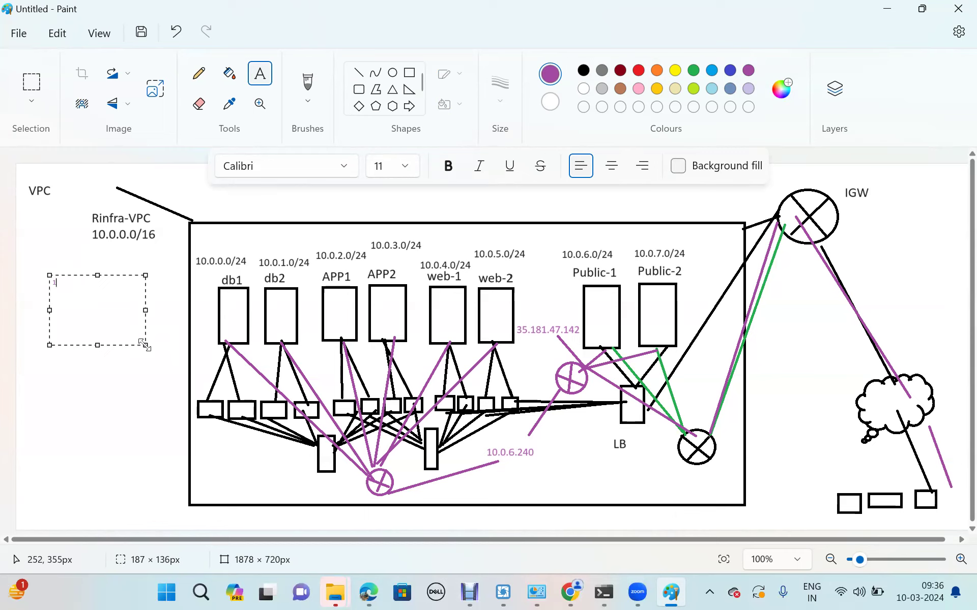
key("BackSpace")
left_click(410, 165)
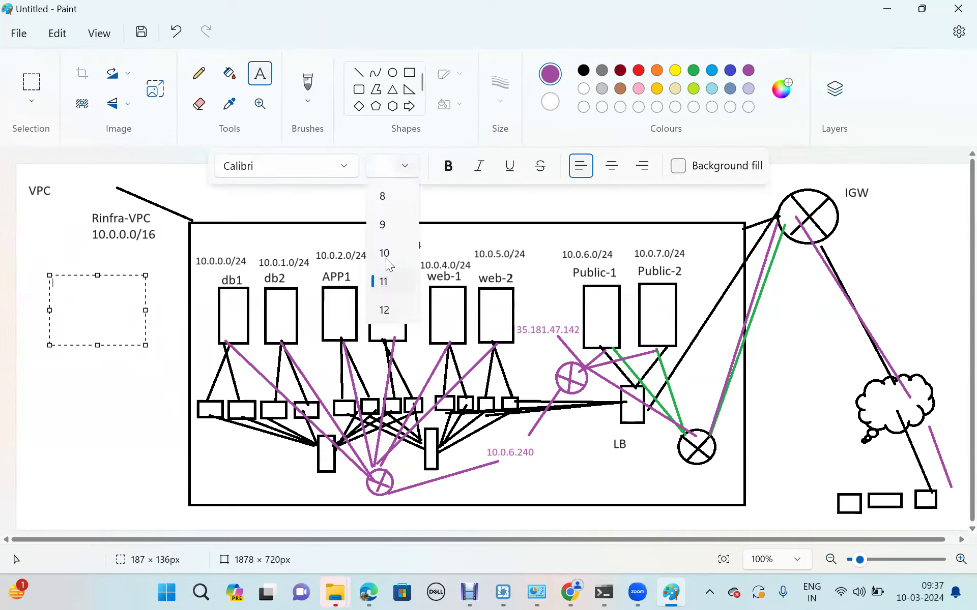
left_click(388, 368)
left_click(75, 294)
type("10 to")
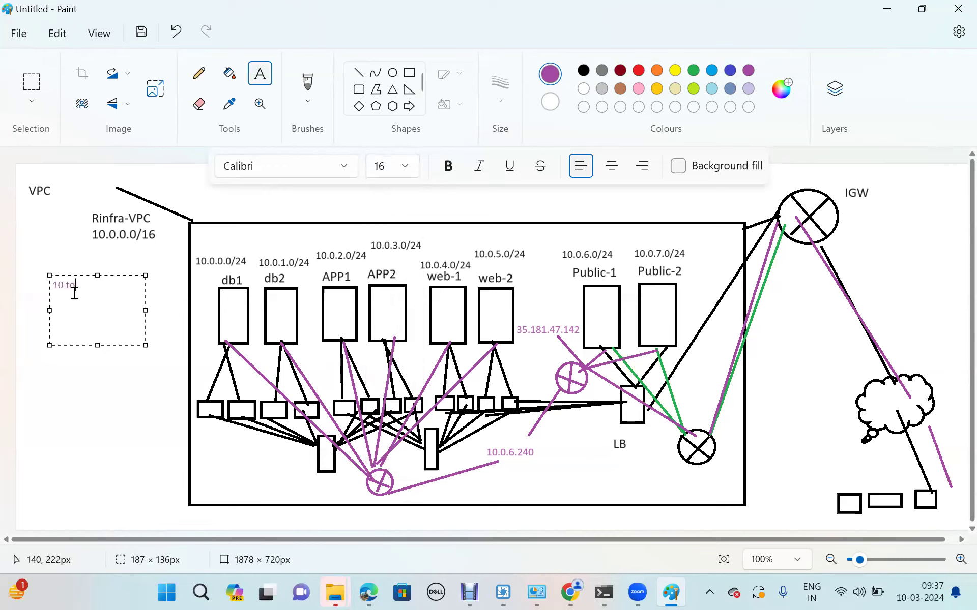
type(" 15")
left_click_drag(34, 385, 143, 471)
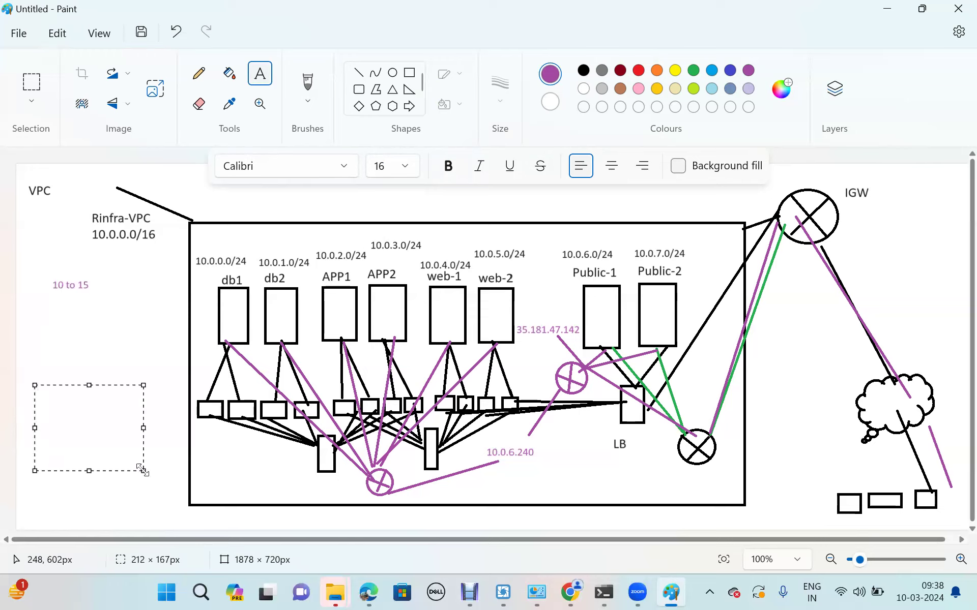
left_click(161, 315)
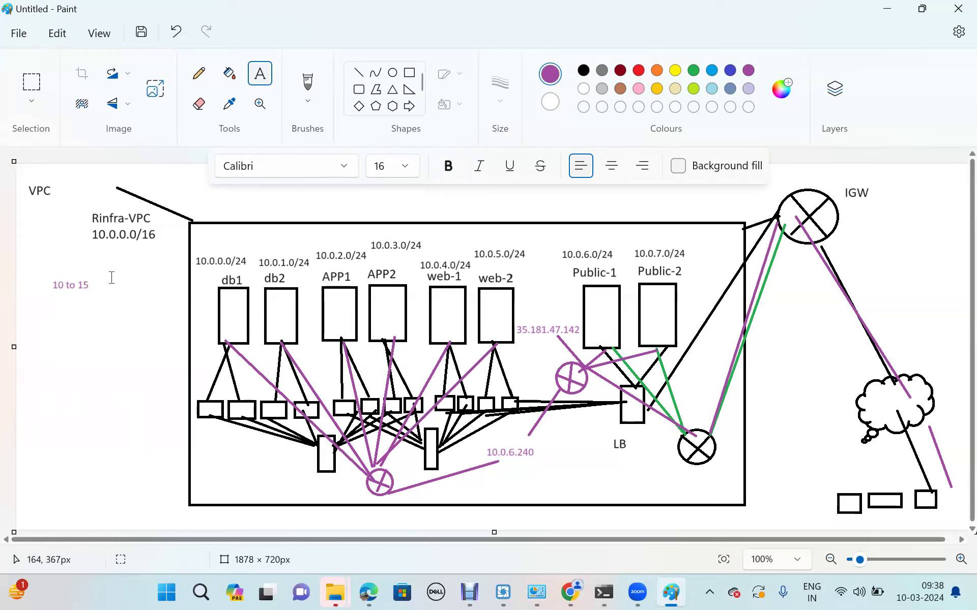
left_click_drag(56, 339, 135, 484)
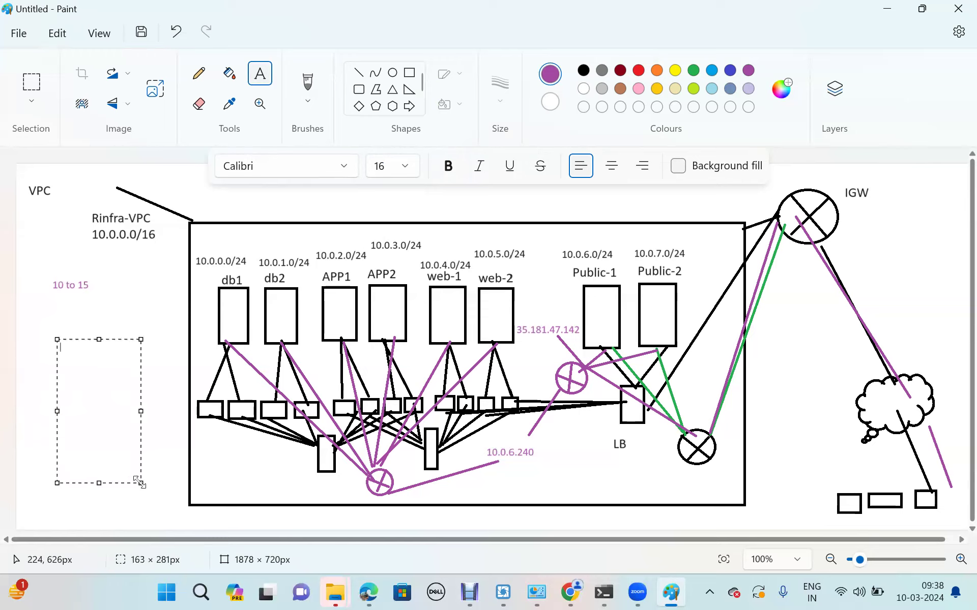
left_click(262, 470)
left_click_drag(888, 235, 969, 323)
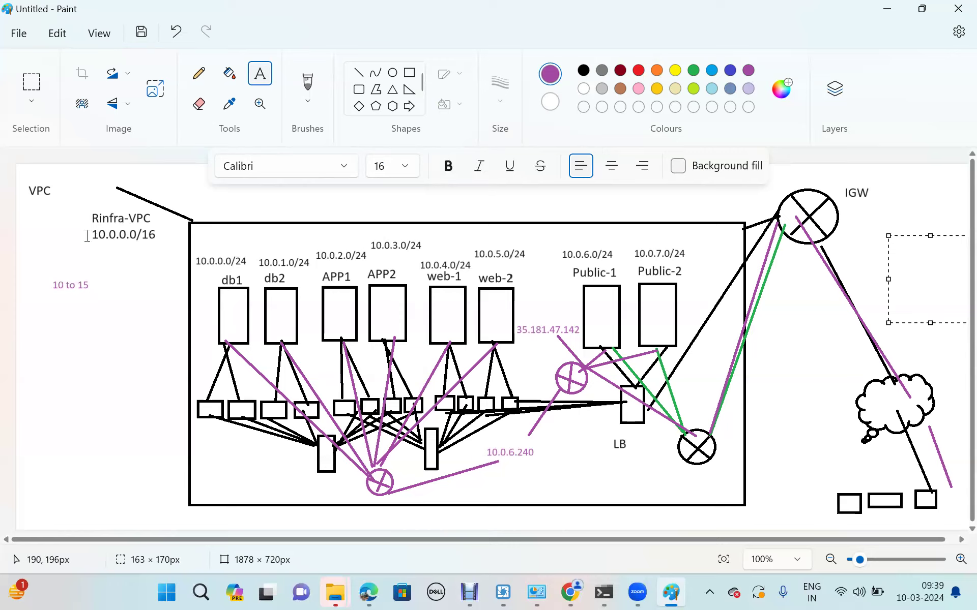
left_click_drag(79, 228, 115, 245)
left_click(188, 290)
left_click_drag(188, 291, 618, 333)
left_click_drag(704, 350, 740, 361)
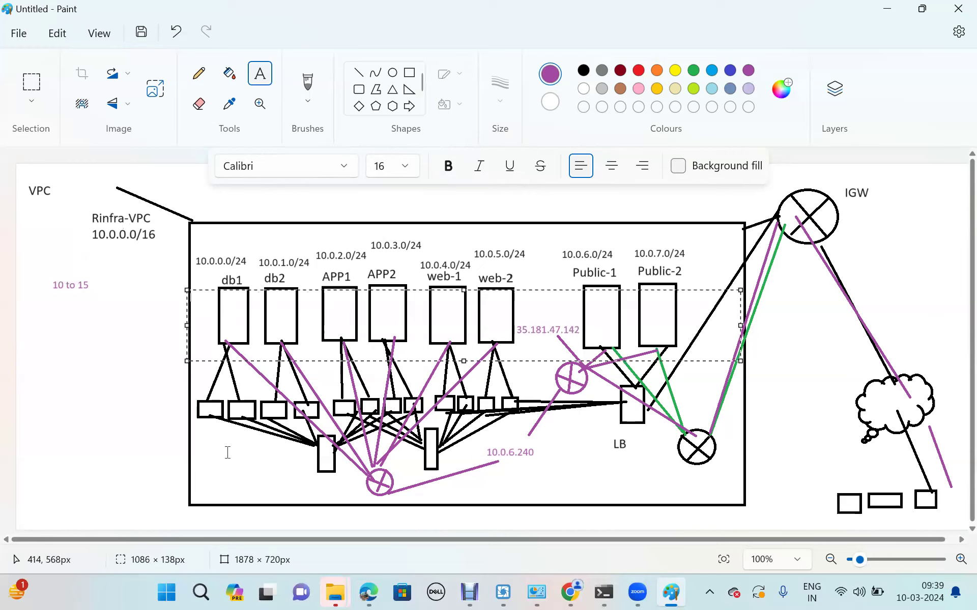
left_click(43, 351)
left_click_drag(43, 351, 127, 460)
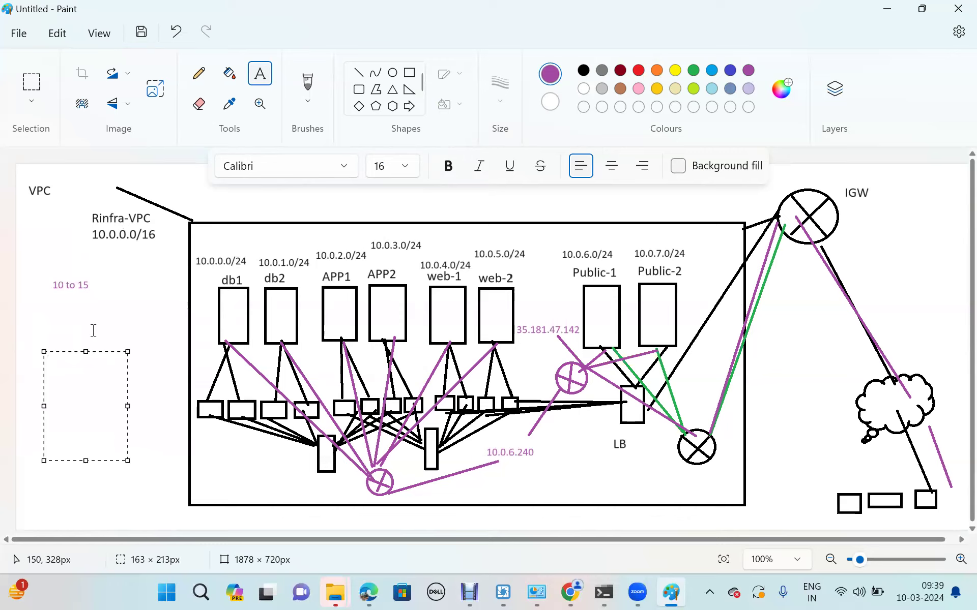
left_click_drag(94, 330, 193, 465)
left_click(52, 359)
left_click_drag(51, 358, 149, 454)
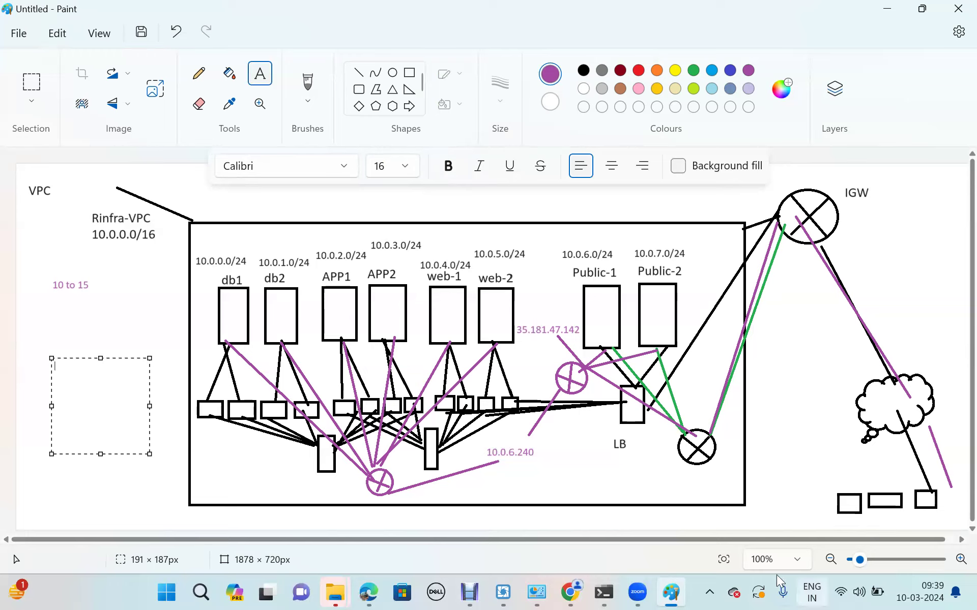
left_click(770, 375)
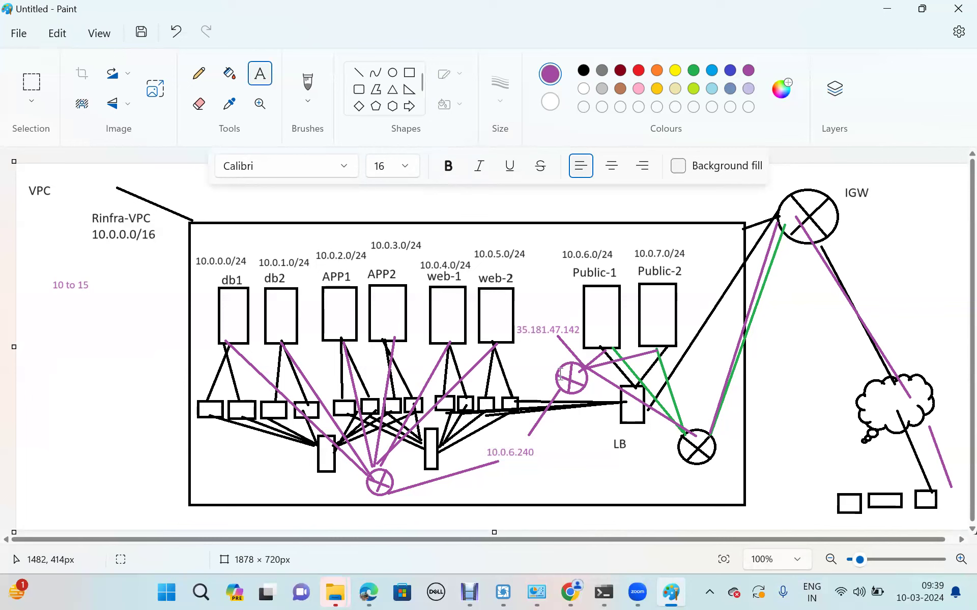
left_click_drag(208, 279, 247, 338)
left_click_drag(259, 377, 292, 377)
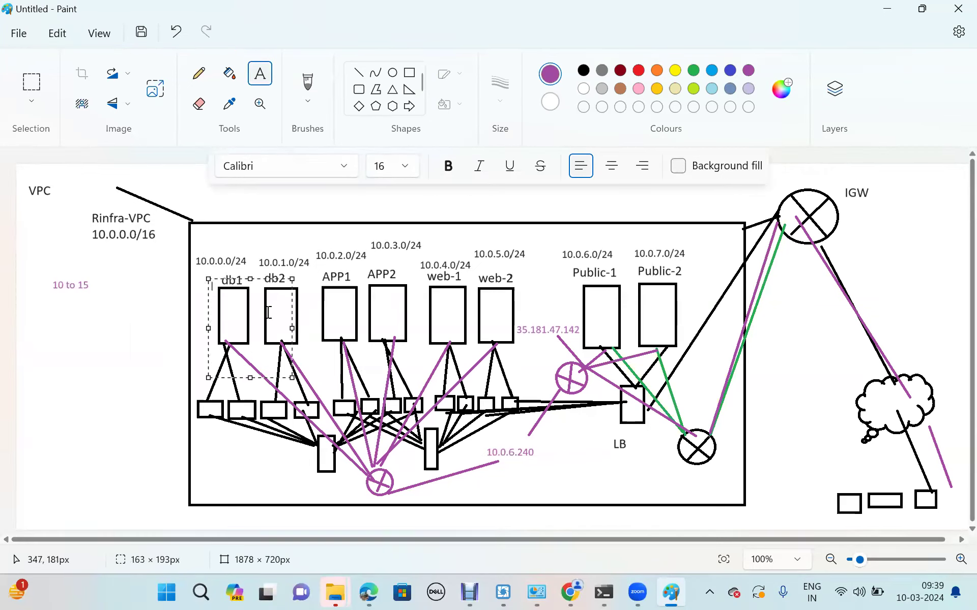
left_click_drag(92, 201, 149, 232)
left_click_drag(202, 257, 181, 253)
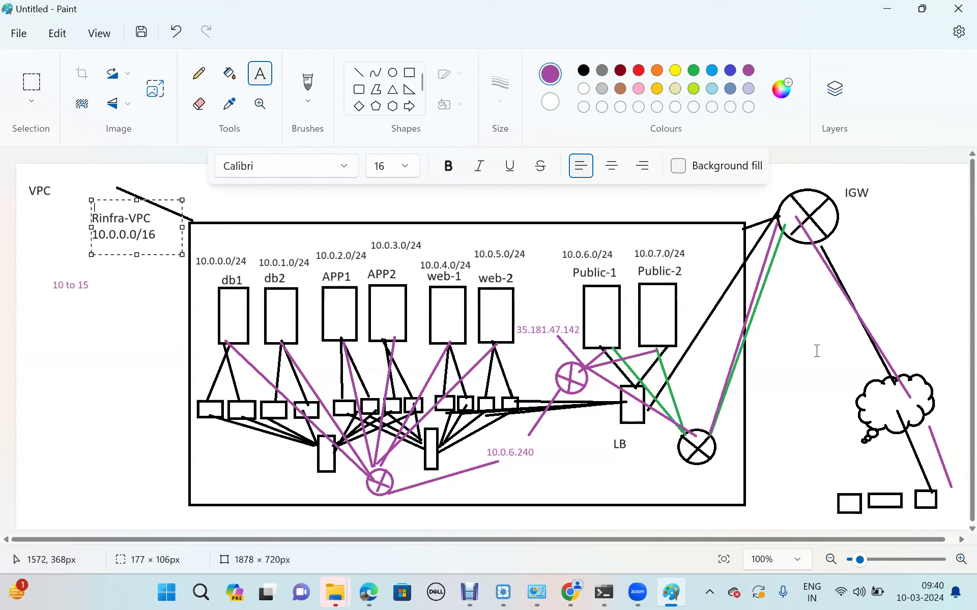
- Switch to the Google Meet call in the browser, look through the participant list, and return to the Paint diagram
mouse_move(370, 591)
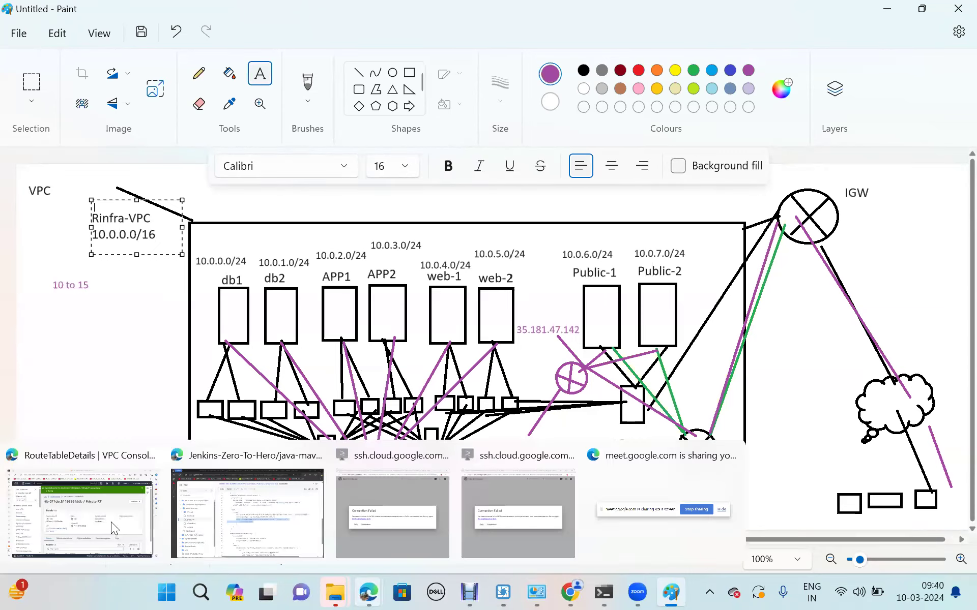
left_click(94, 507)
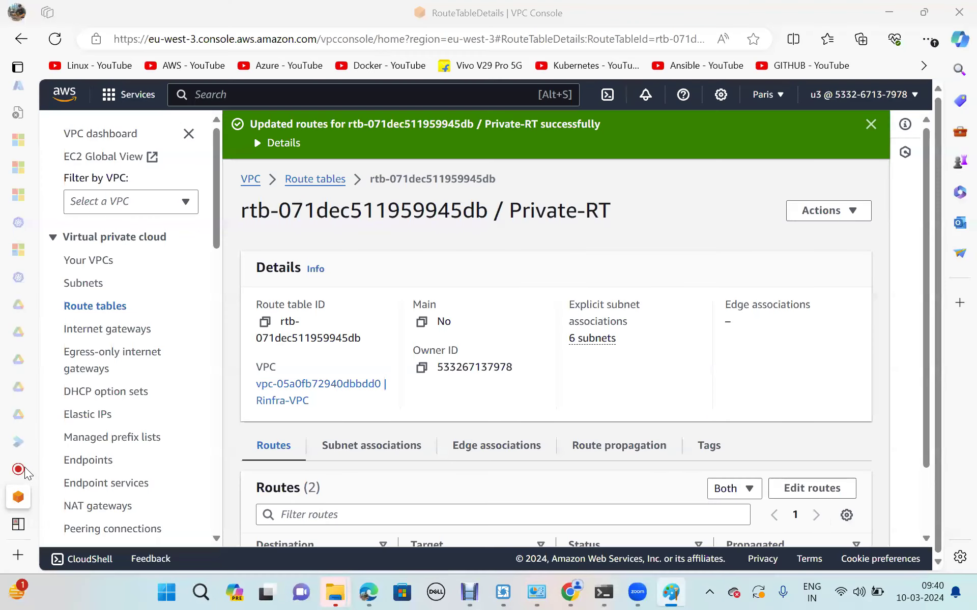
mouse_move(46, 468)
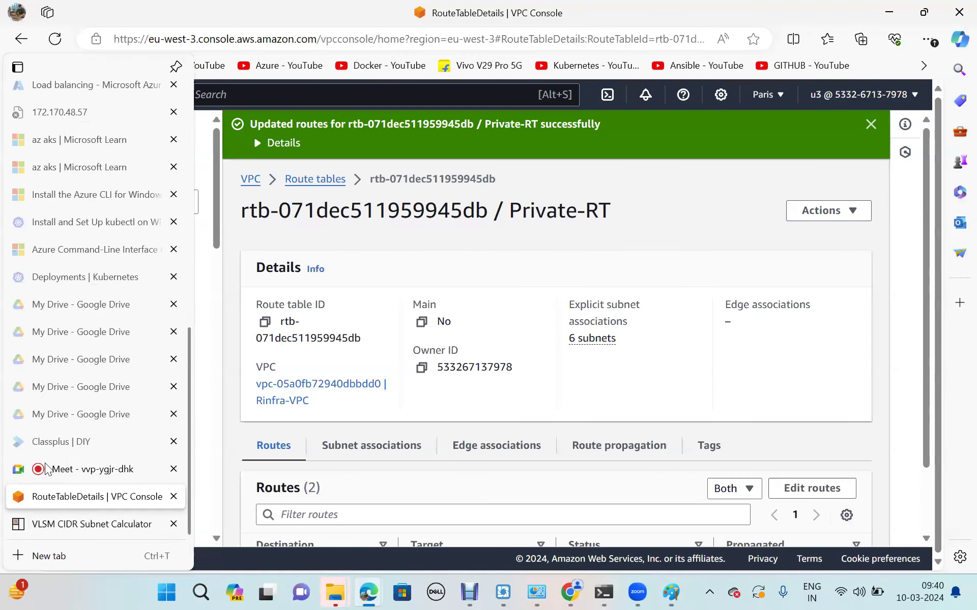
left_click(60, 471)
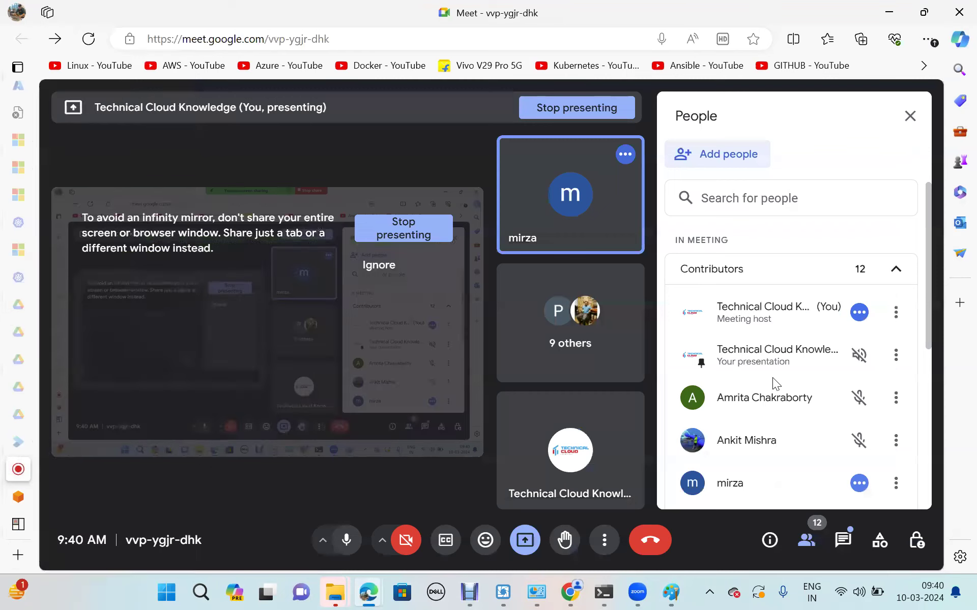
scroll(778, 439, "down", 2)
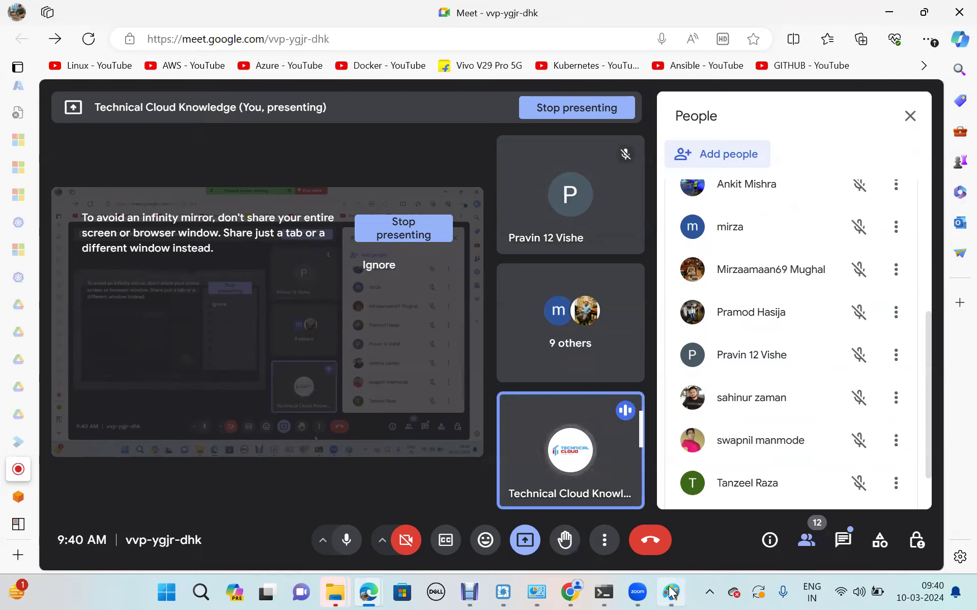
mouse_move(671, 591)
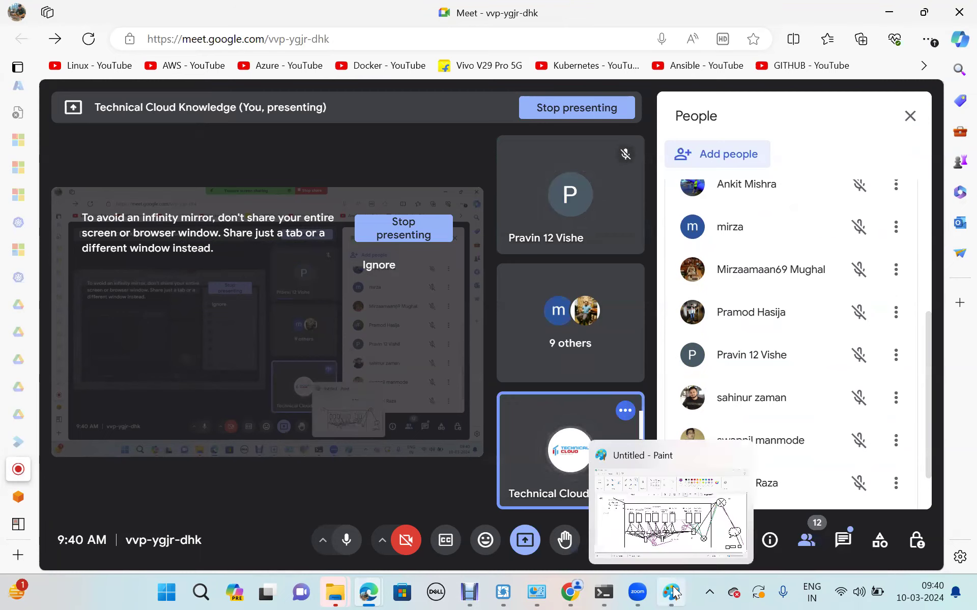
left_click(667, 539)
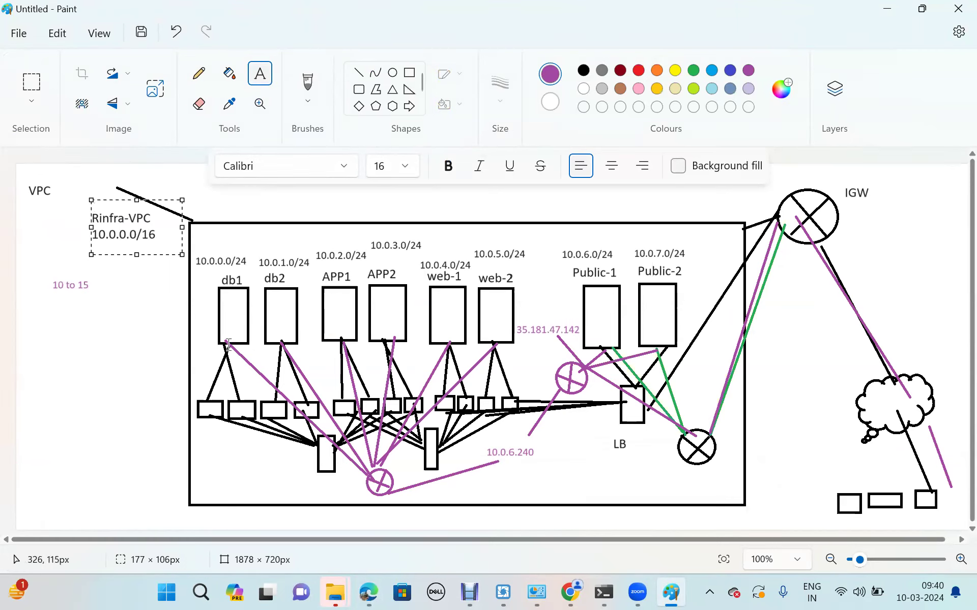
left_click_drag(201, 303, 744, 341)
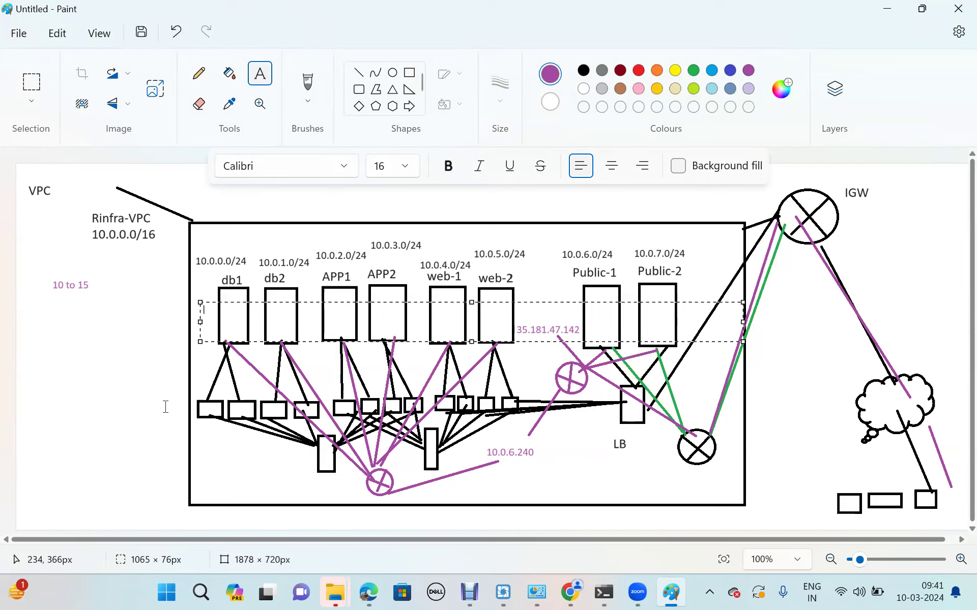
mouse_move(369, 592)
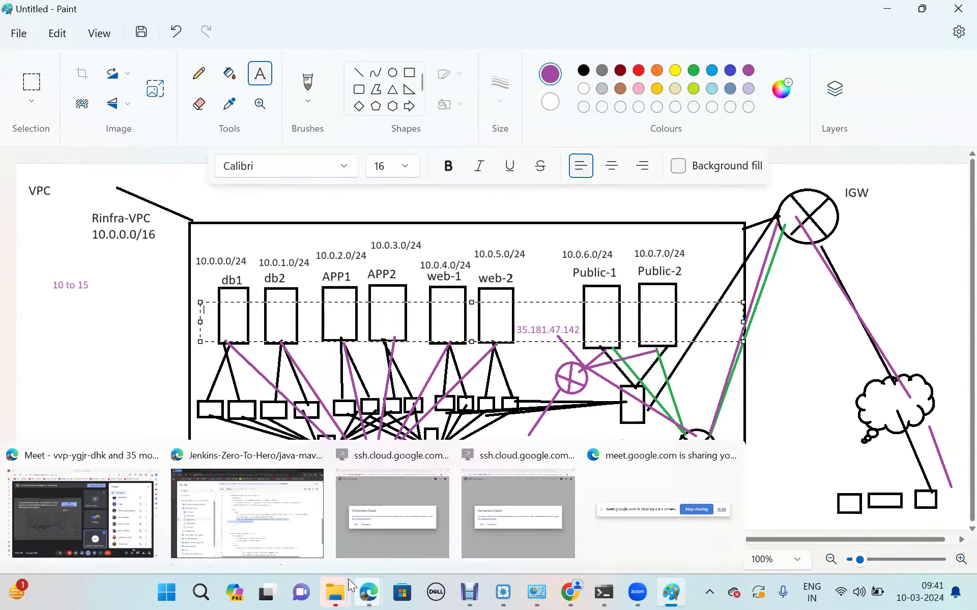
key("alt+Tab")
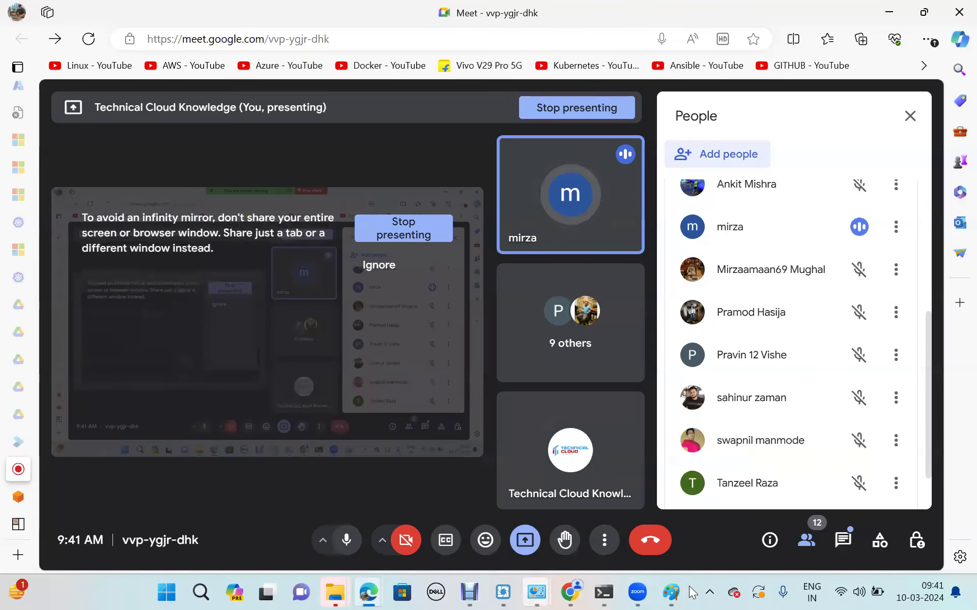
mouse_move(671, 593)
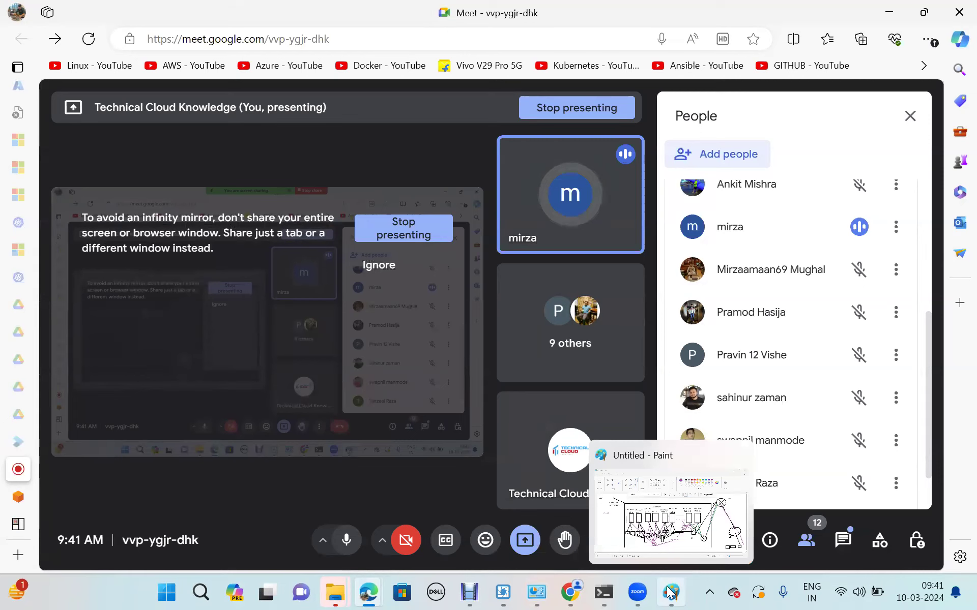
key("alt+Tab")
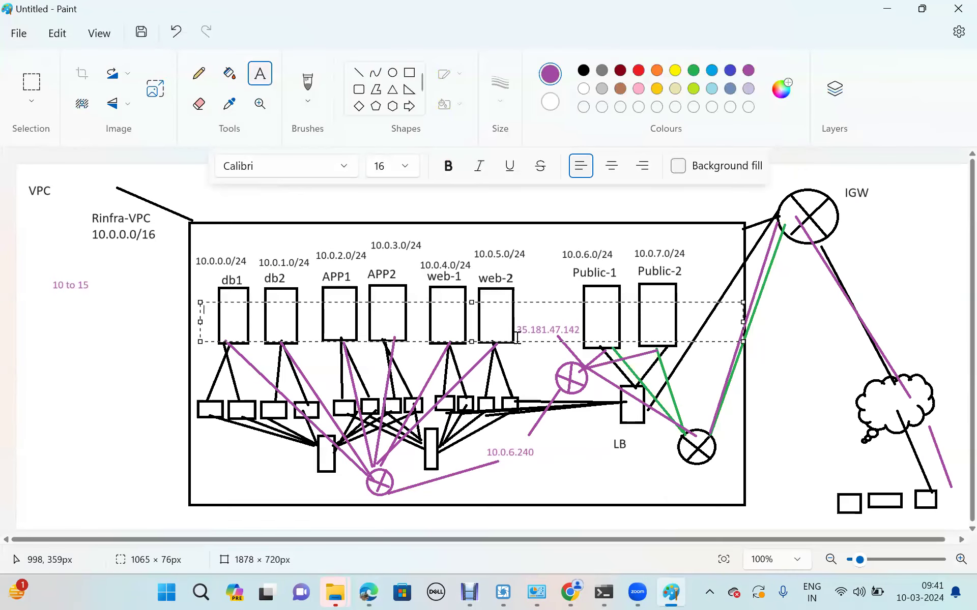